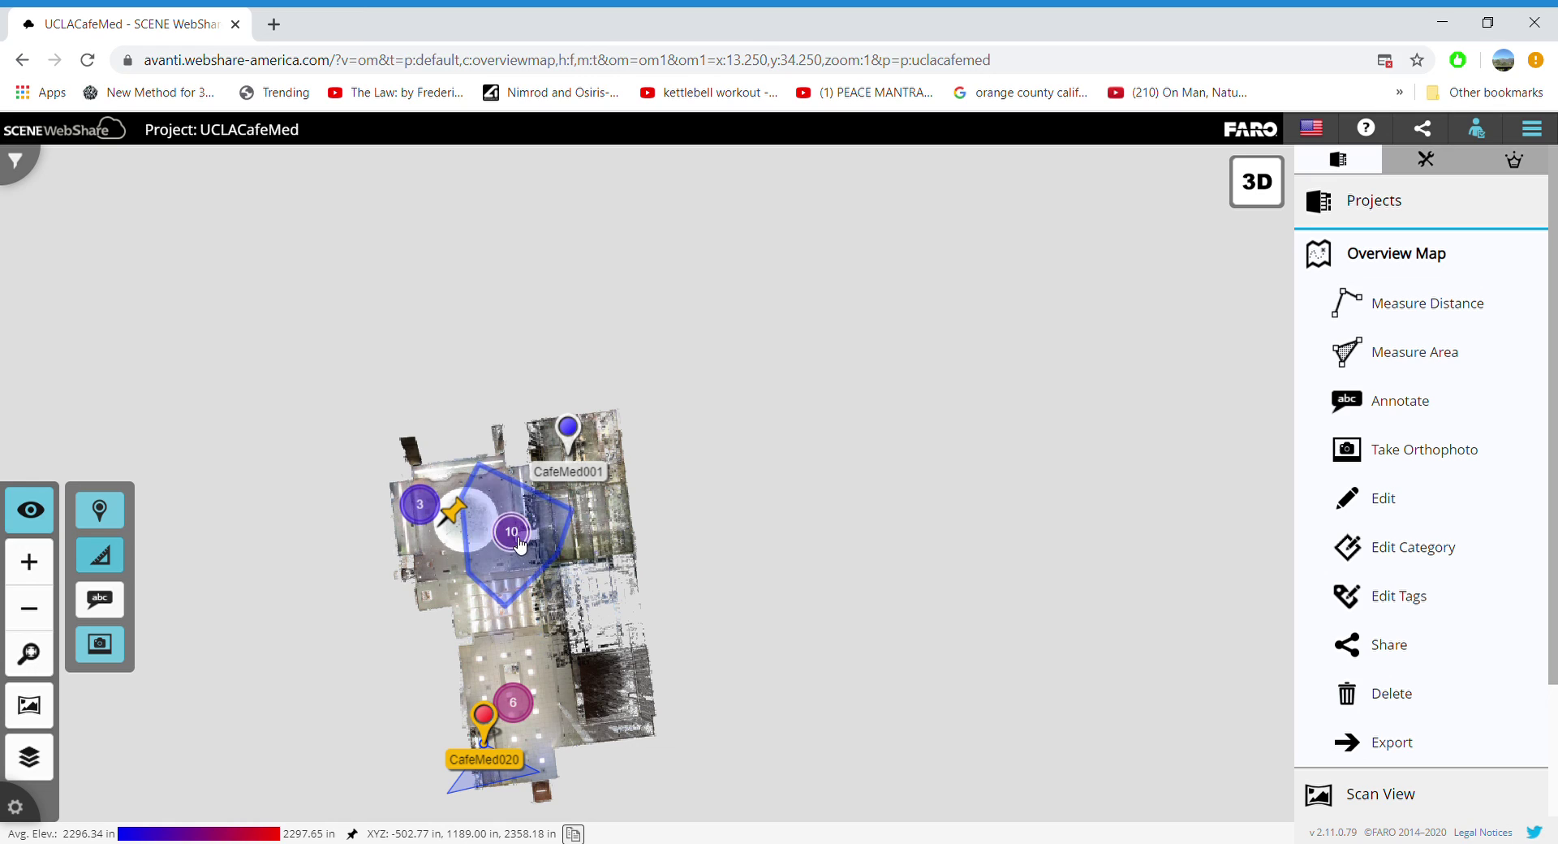
# Zoom into the numbered scan cluster to reveal individual markers CafeMed005 through CafeMed014.
pyautogui.click(512, 533)
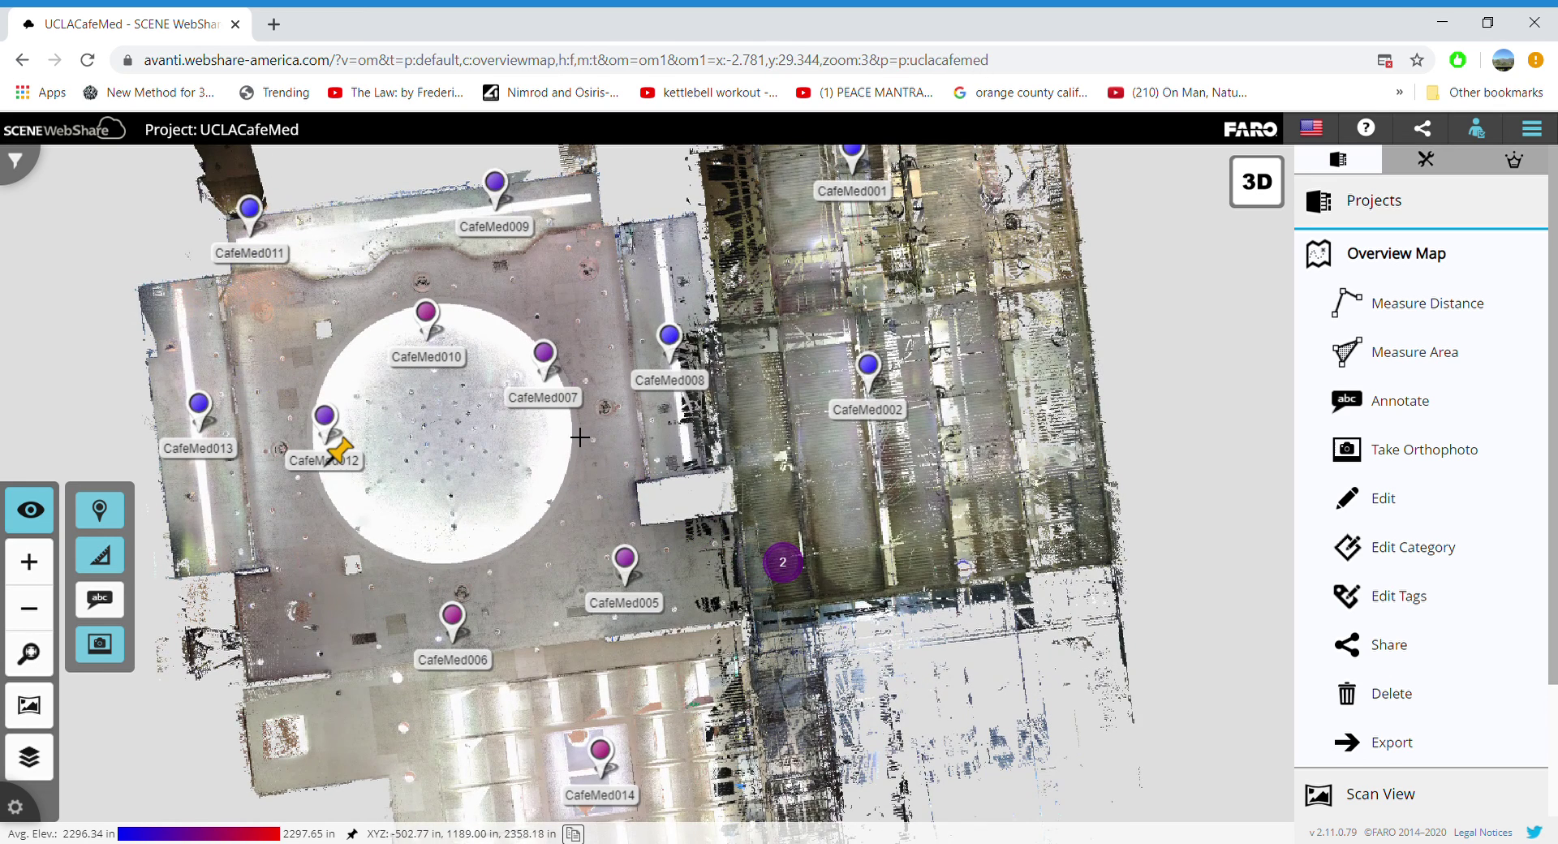
# Open the CafeMed005 panorama and turn the view toward the central serving island.
pyautogui.click(626, 560)
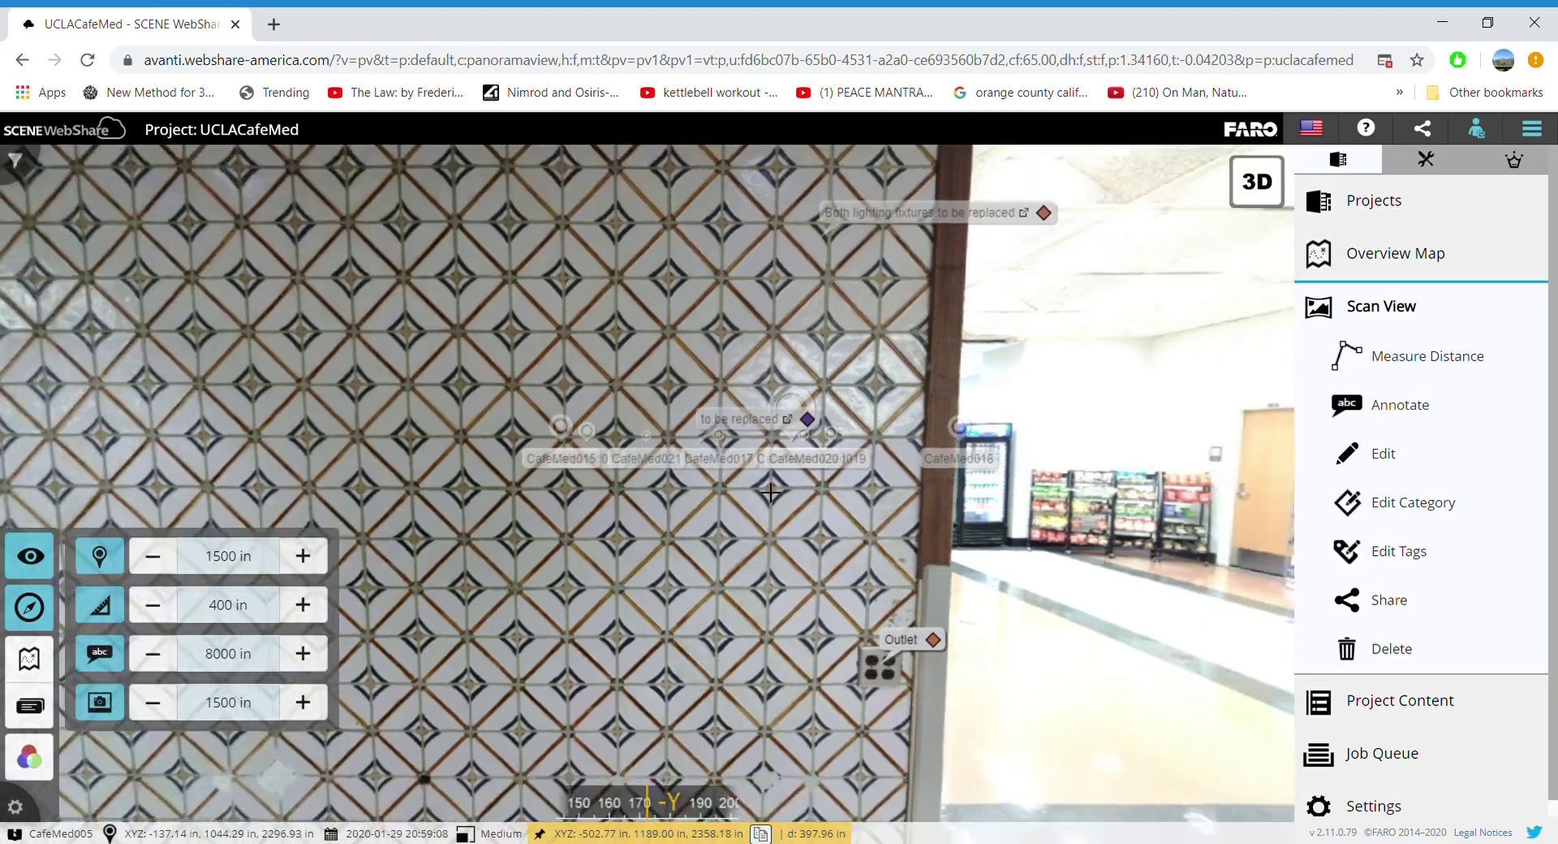
pyautogui.moveTo(771, 492); pyautogui.dragTo(454, 497)
pyautogui.moveTo(1014, 519); pyautogui.dragTo(438, 540)
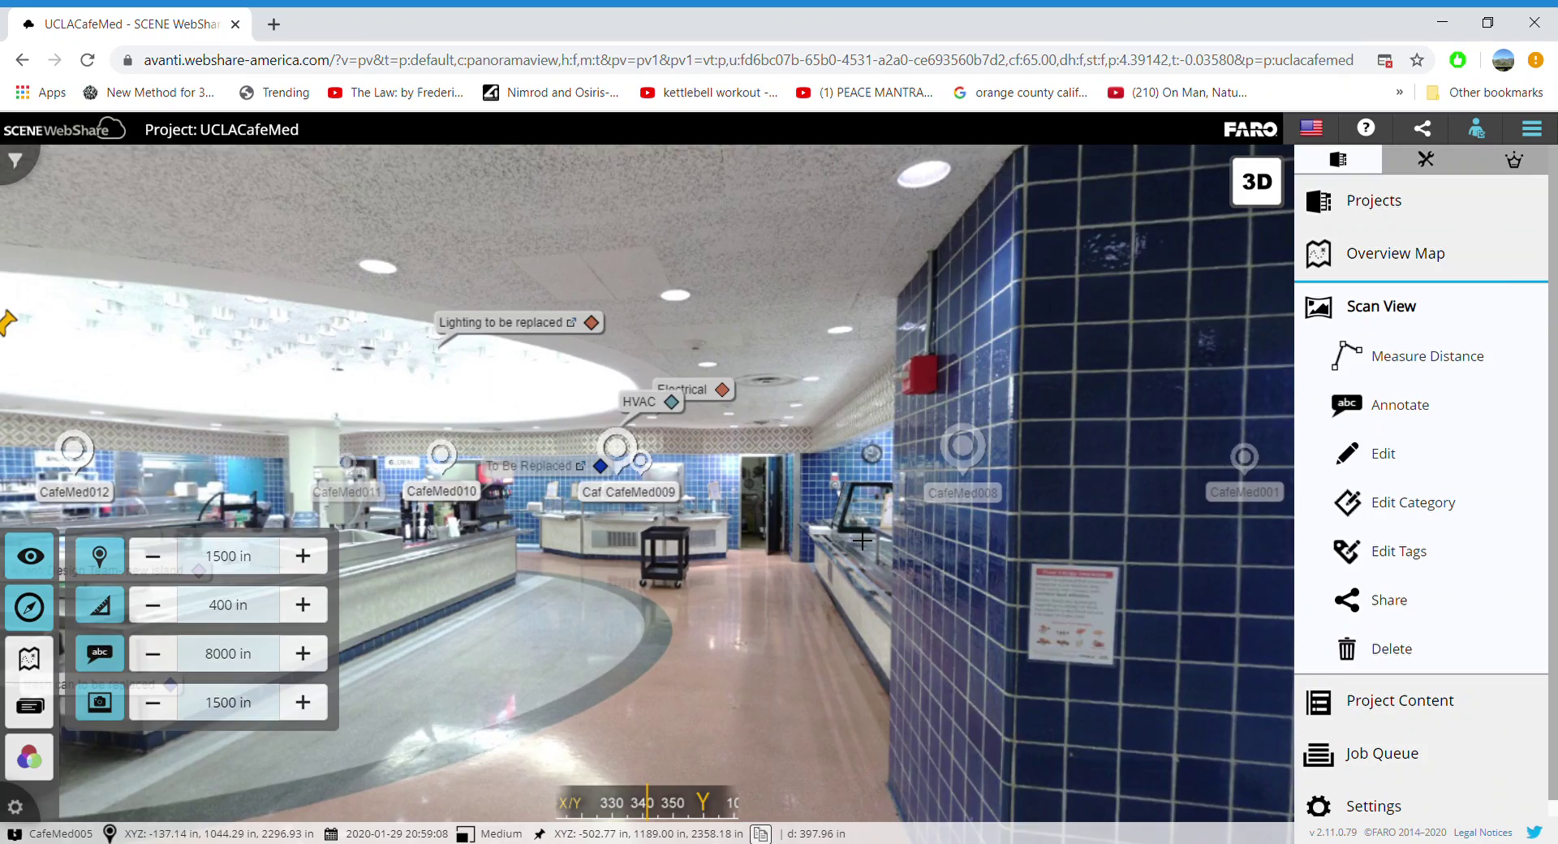
pyautogui.moveTo(863, 541); pyautogui.dragTo(921, 581)
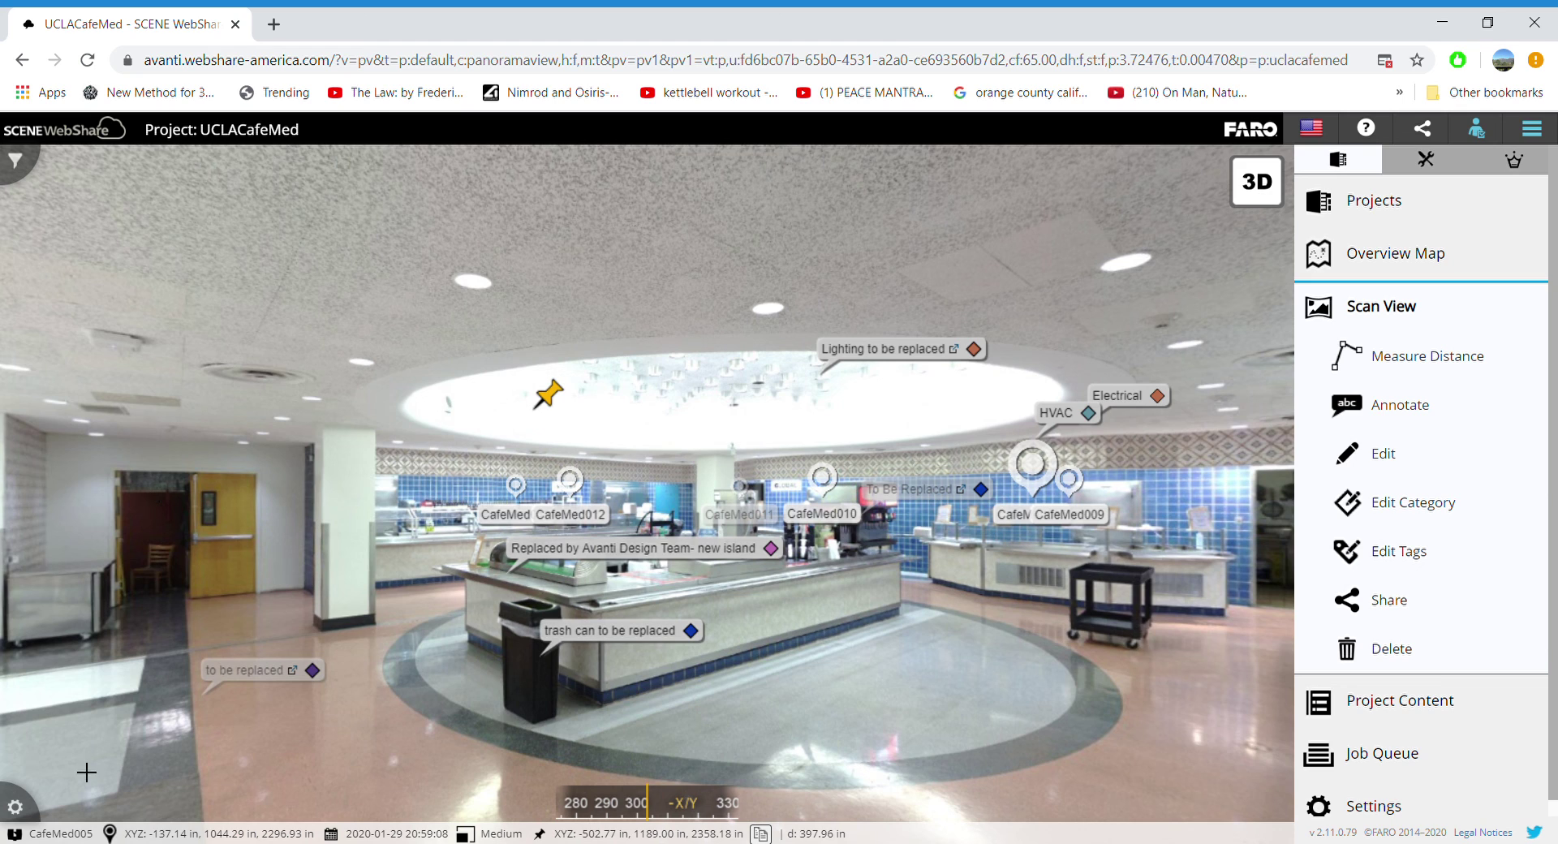
# In the visibility settings, turn off measurements and annotations while keeping scan markers on.
pyautogui.click(25, 813)
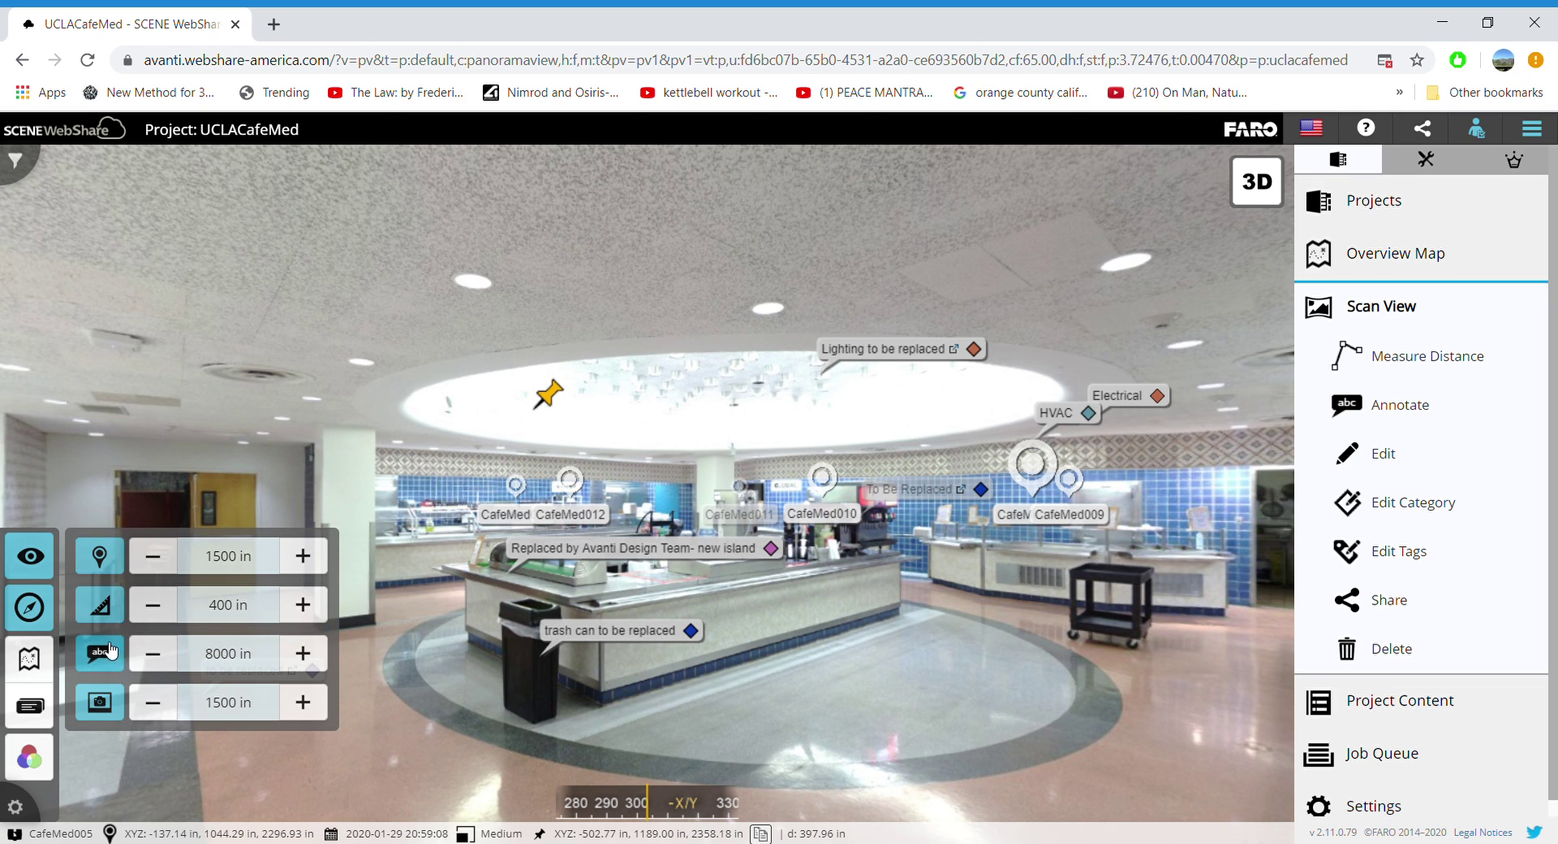
pyautogui.click(117, 564)
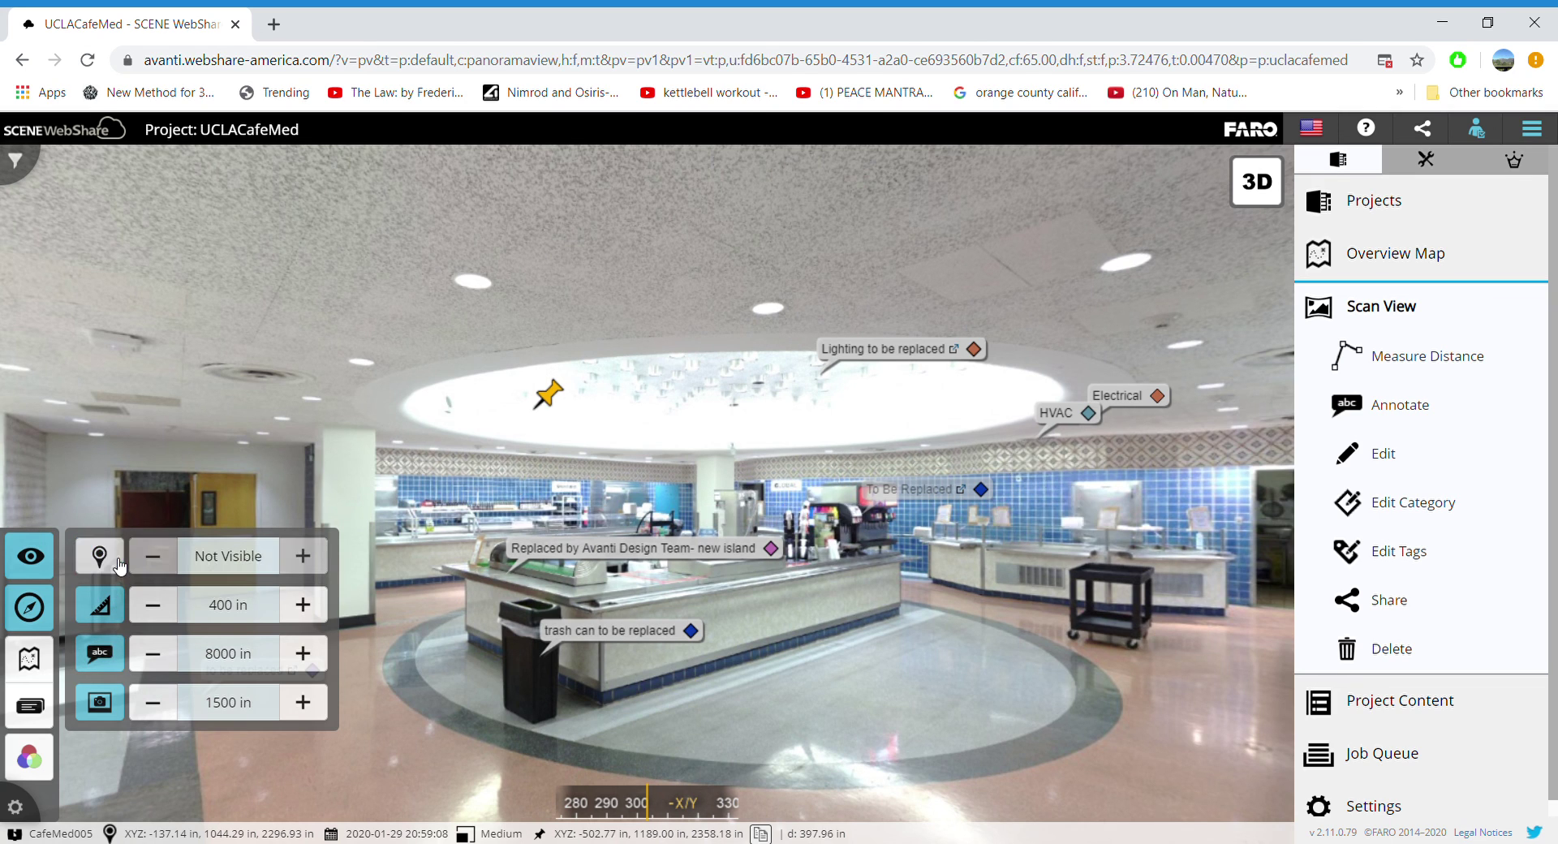
pyautogui.click(108, 617)
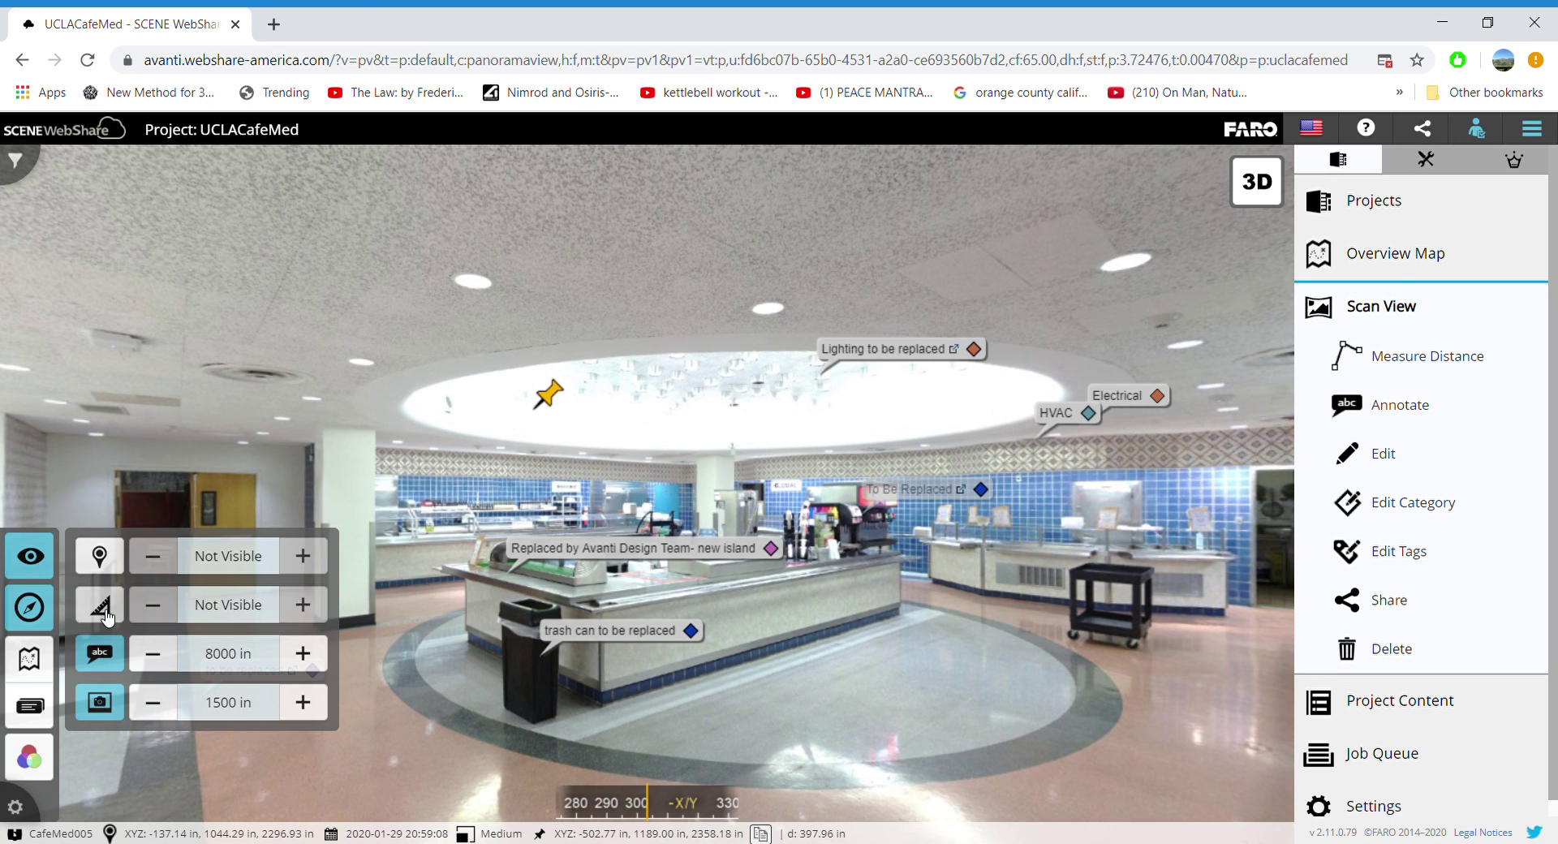
pyautogui.click(112, 664)
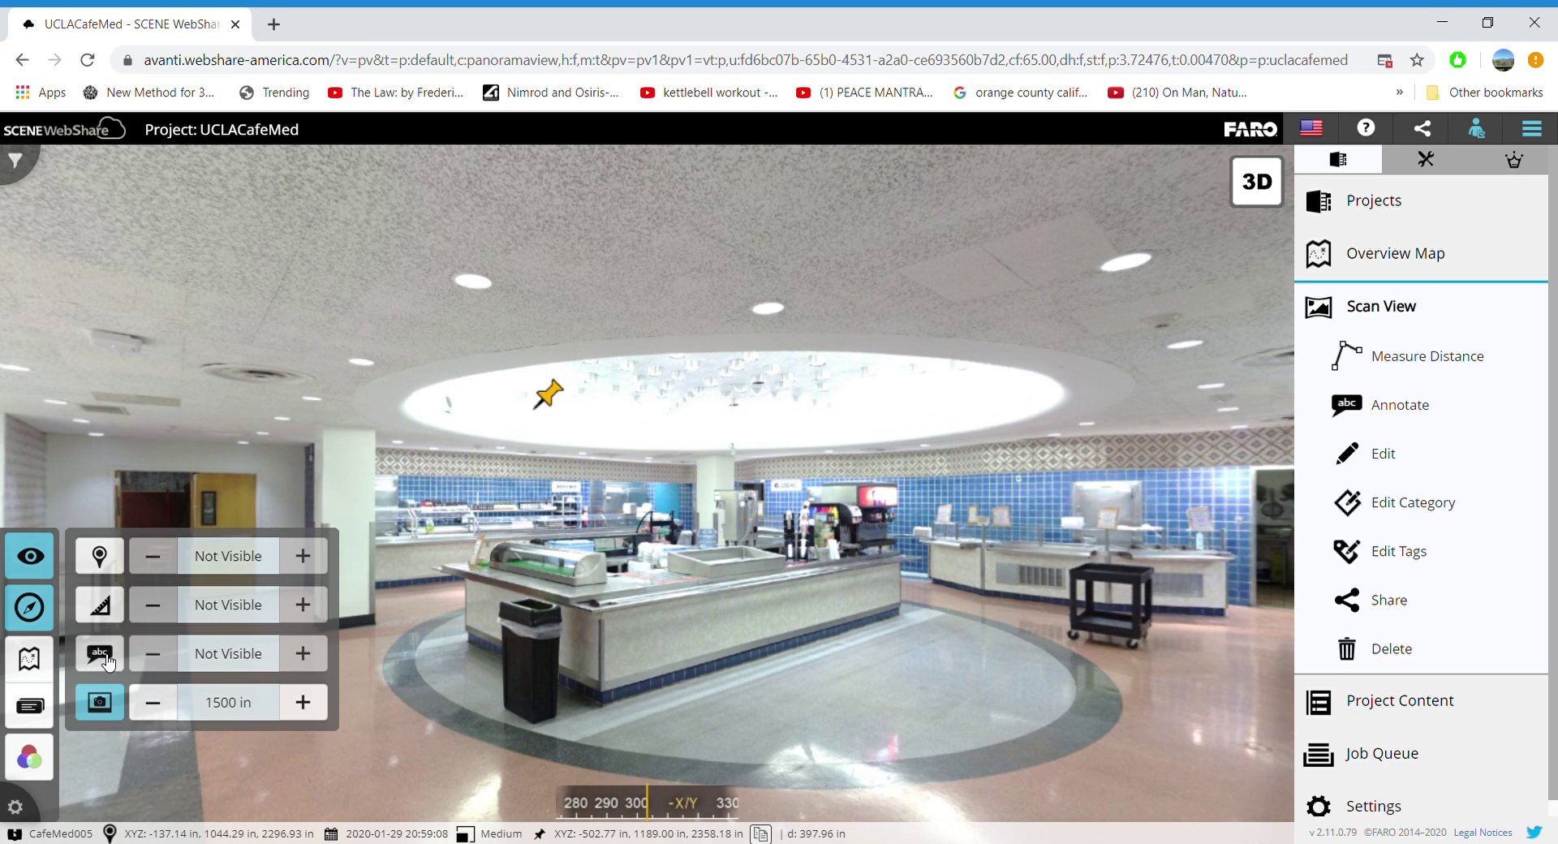
pyautogui.click(108, 662)
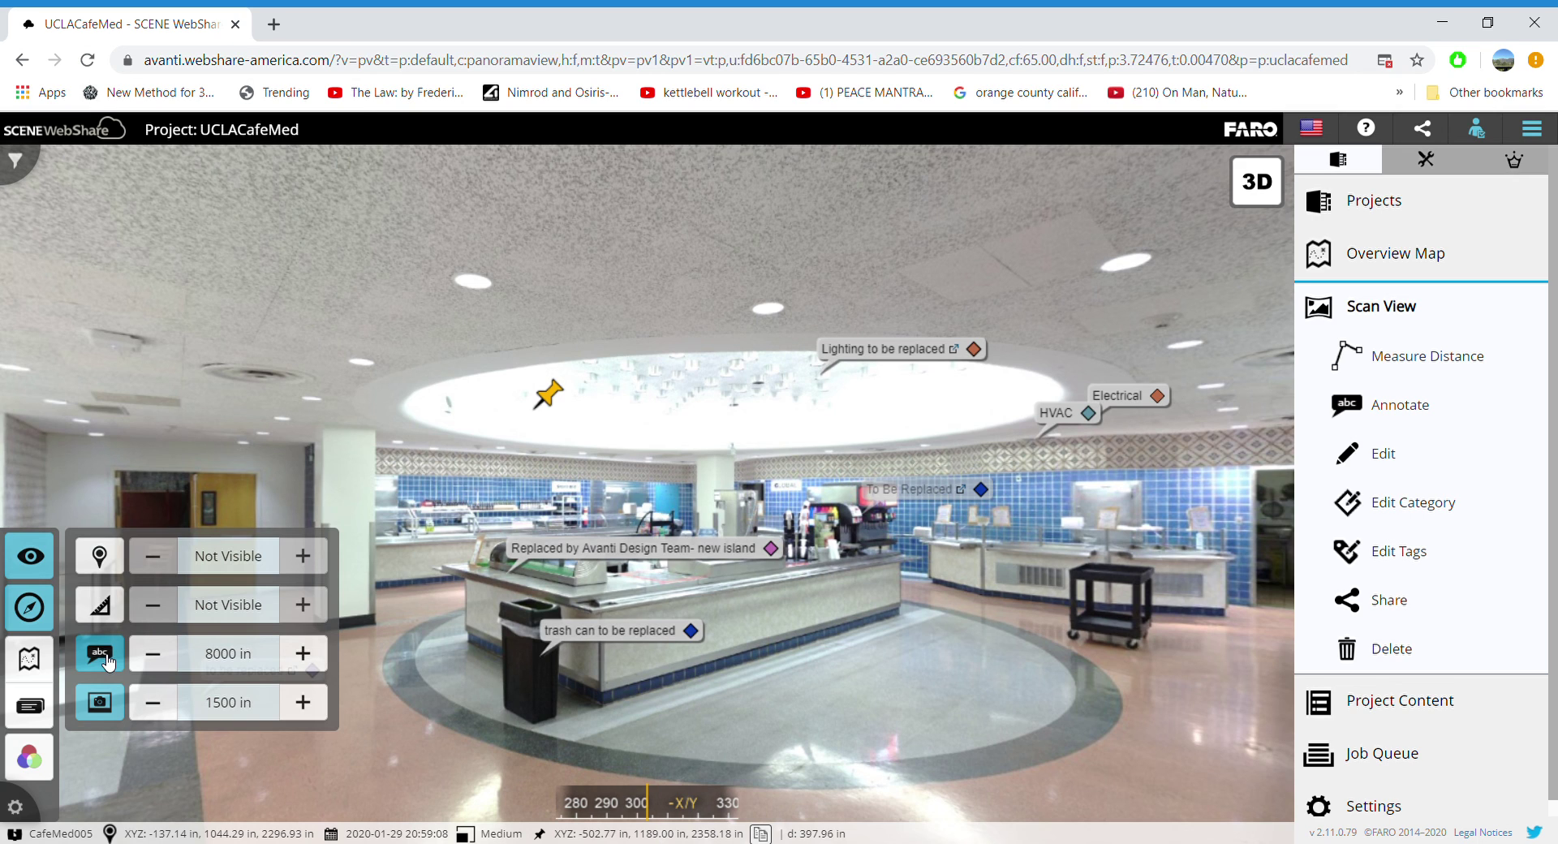
pyautogui.click(101, 605)
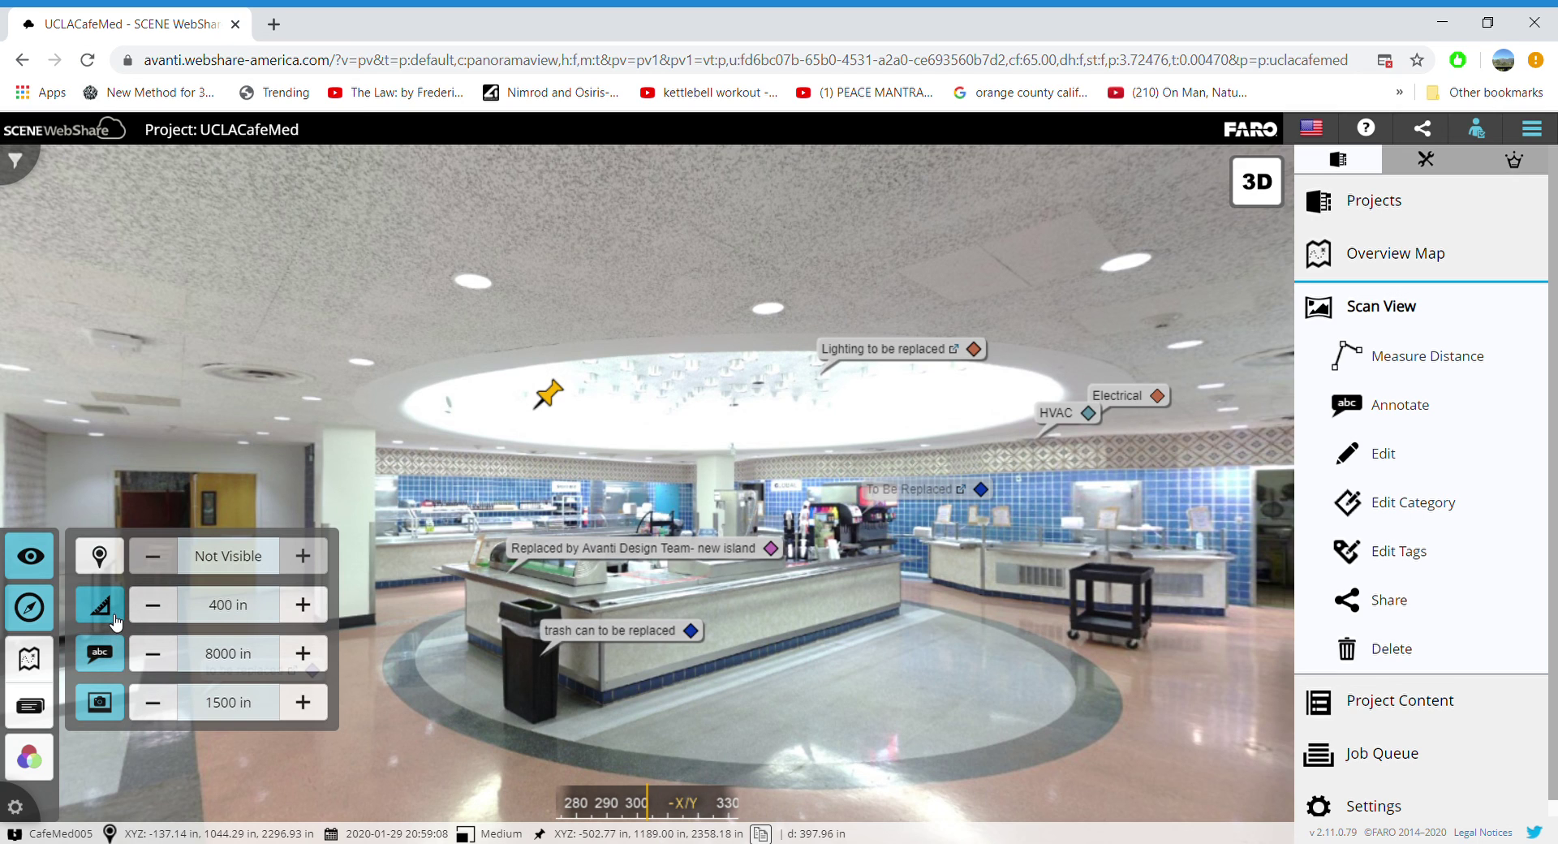
pyautogui.click(102, 558)
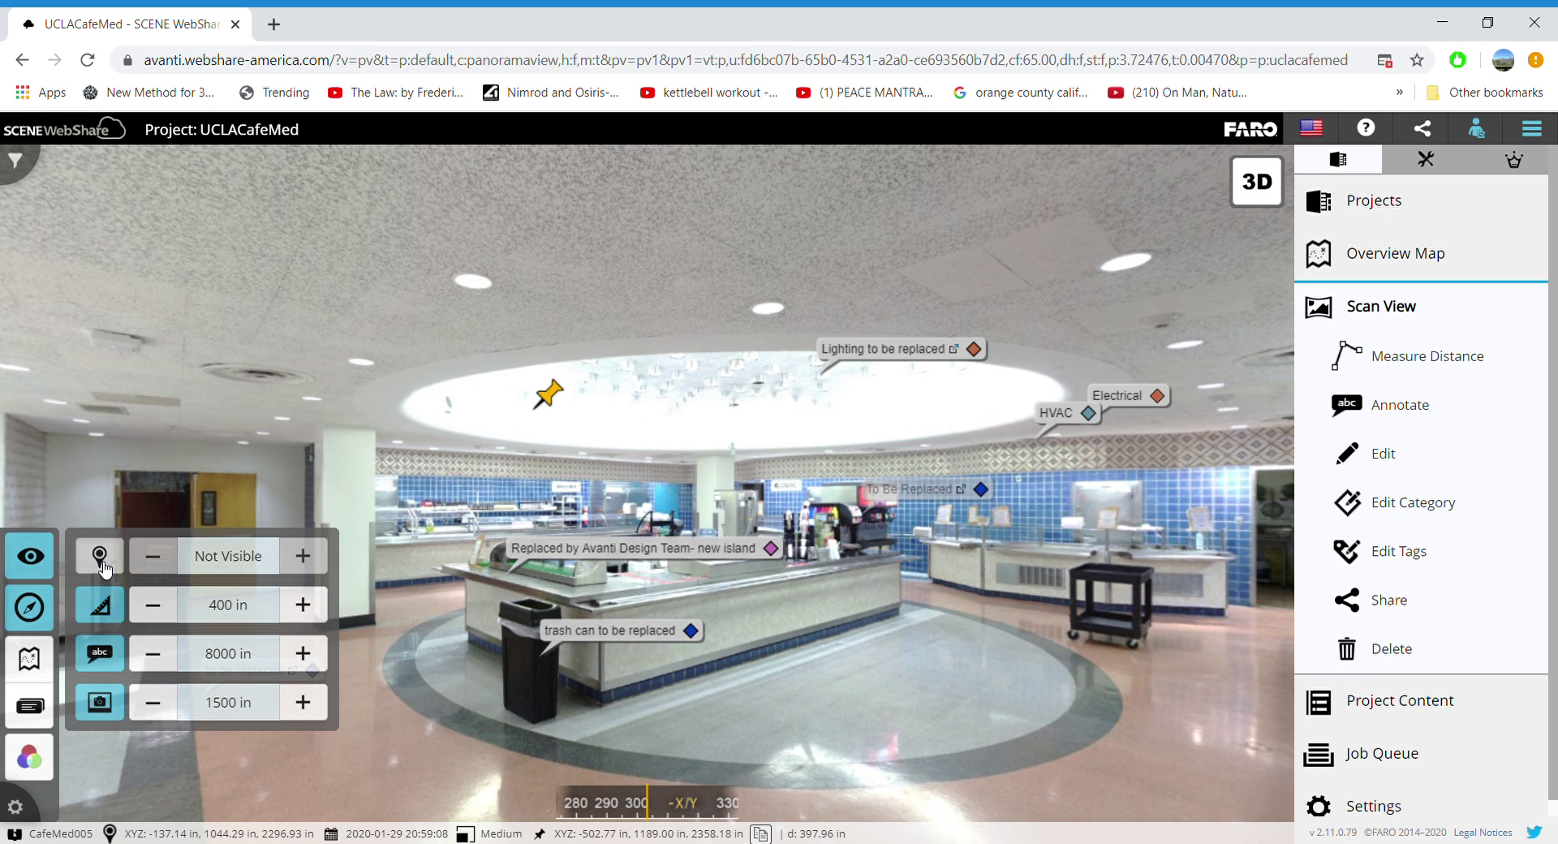
pyautogui.click(112, 612)
pyautogui.click(98, 656)
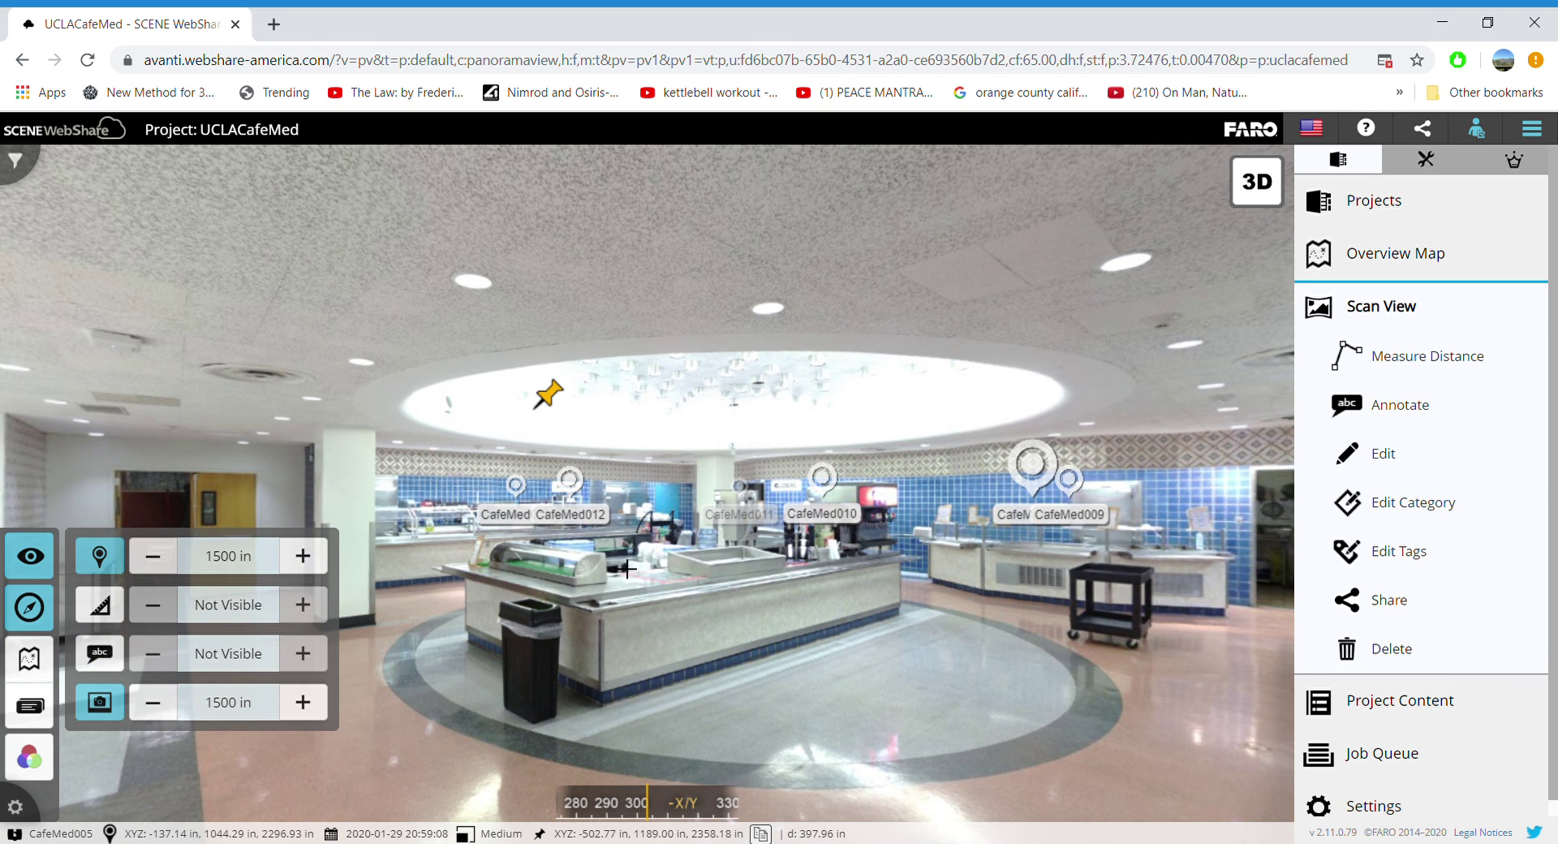
# Move through scans CafeMed007 and CafeMed009 to CafeMed012, looking around at each.
pyautogui.moveTo(627, 570); pyautogui.dragTo(487, 522)
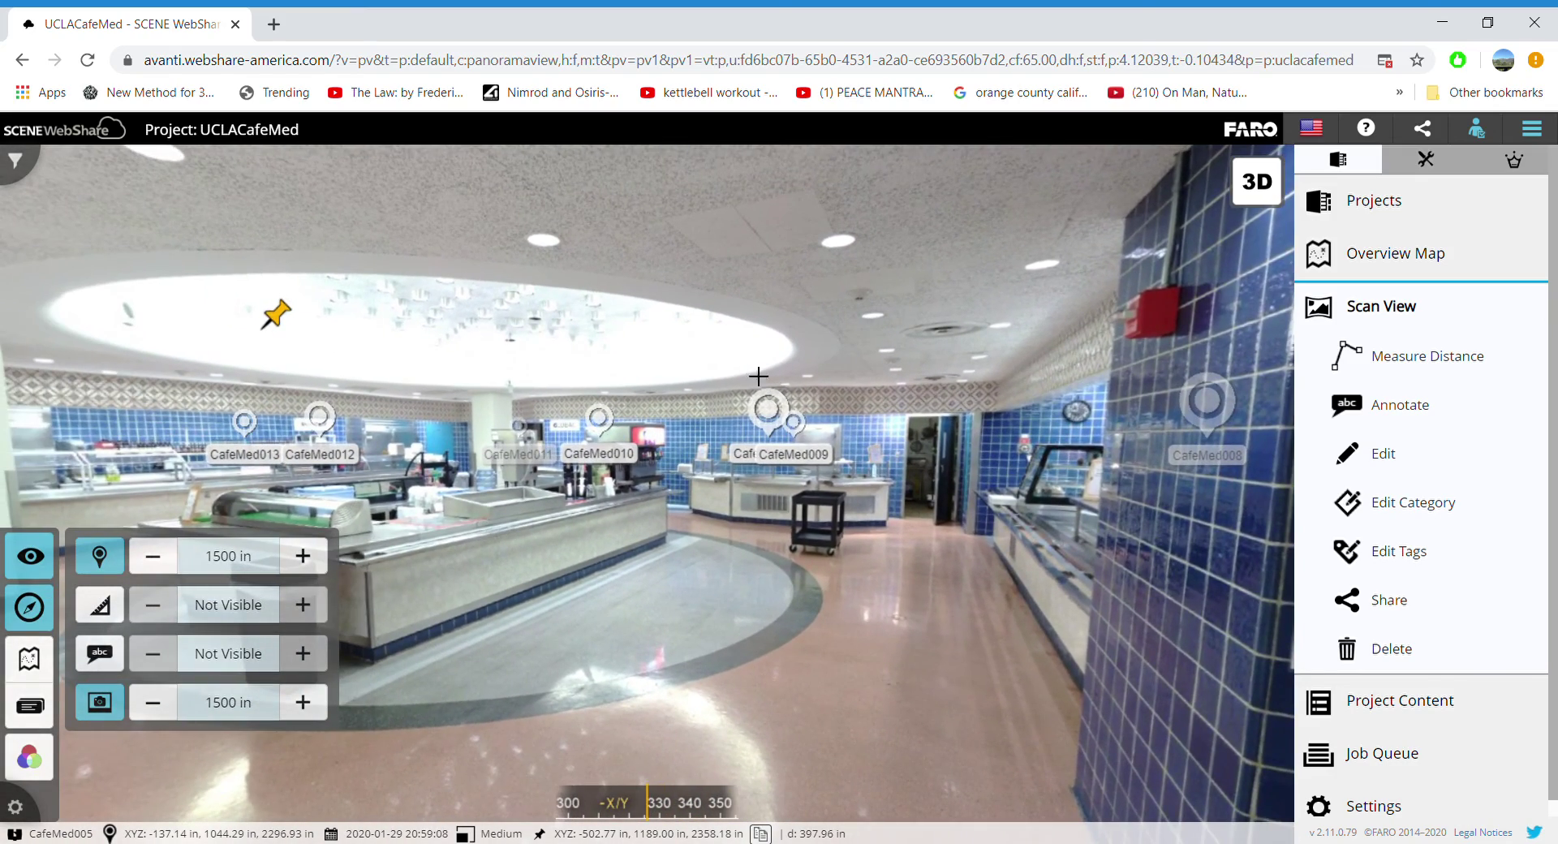
pyautogui.click(781, 420)
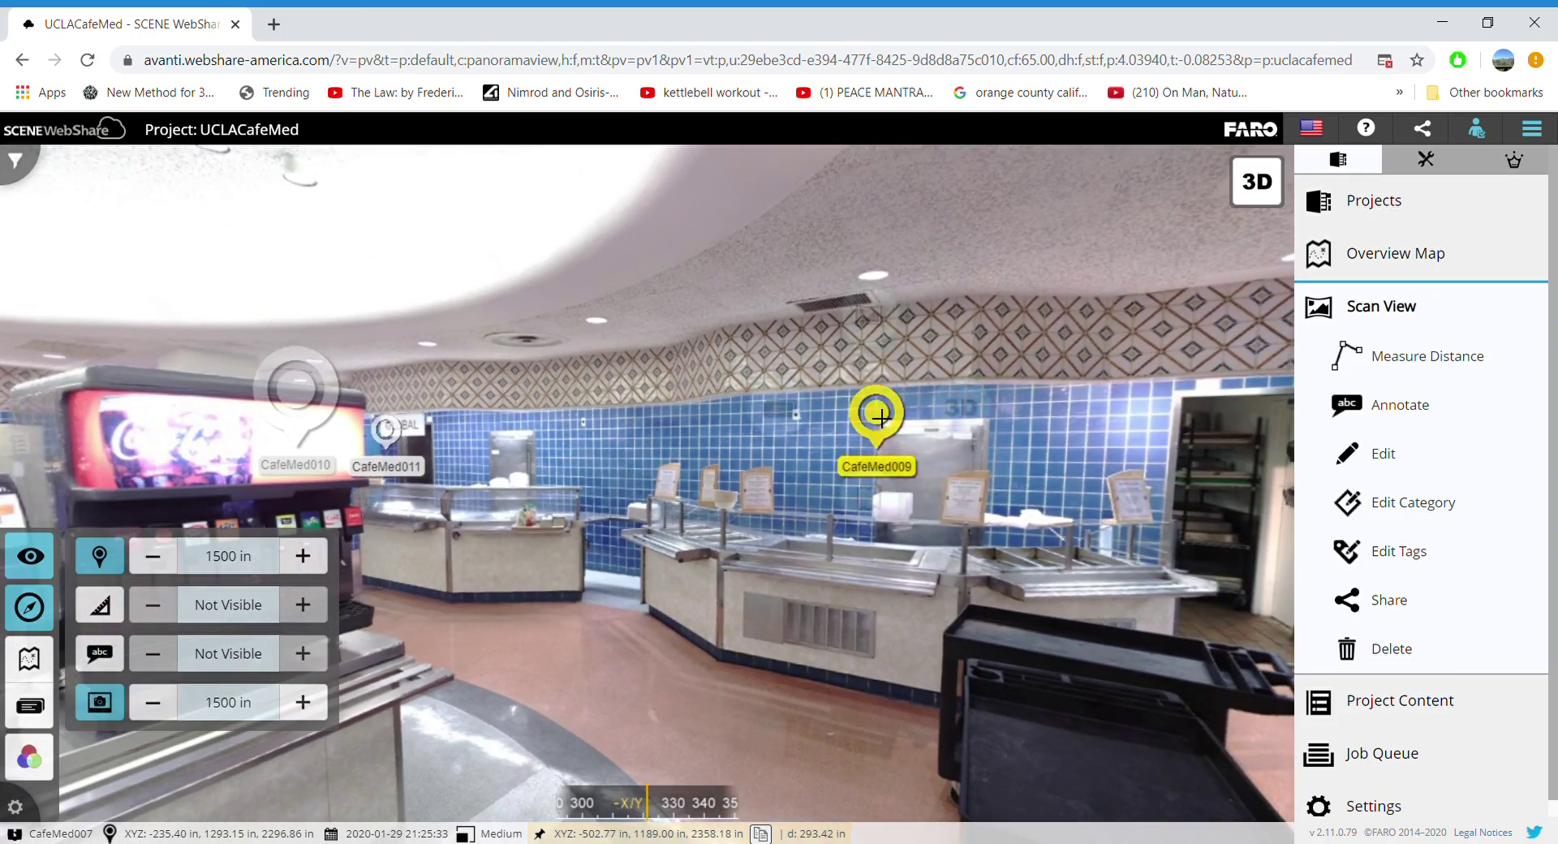
pyautogui.click(878, 416)
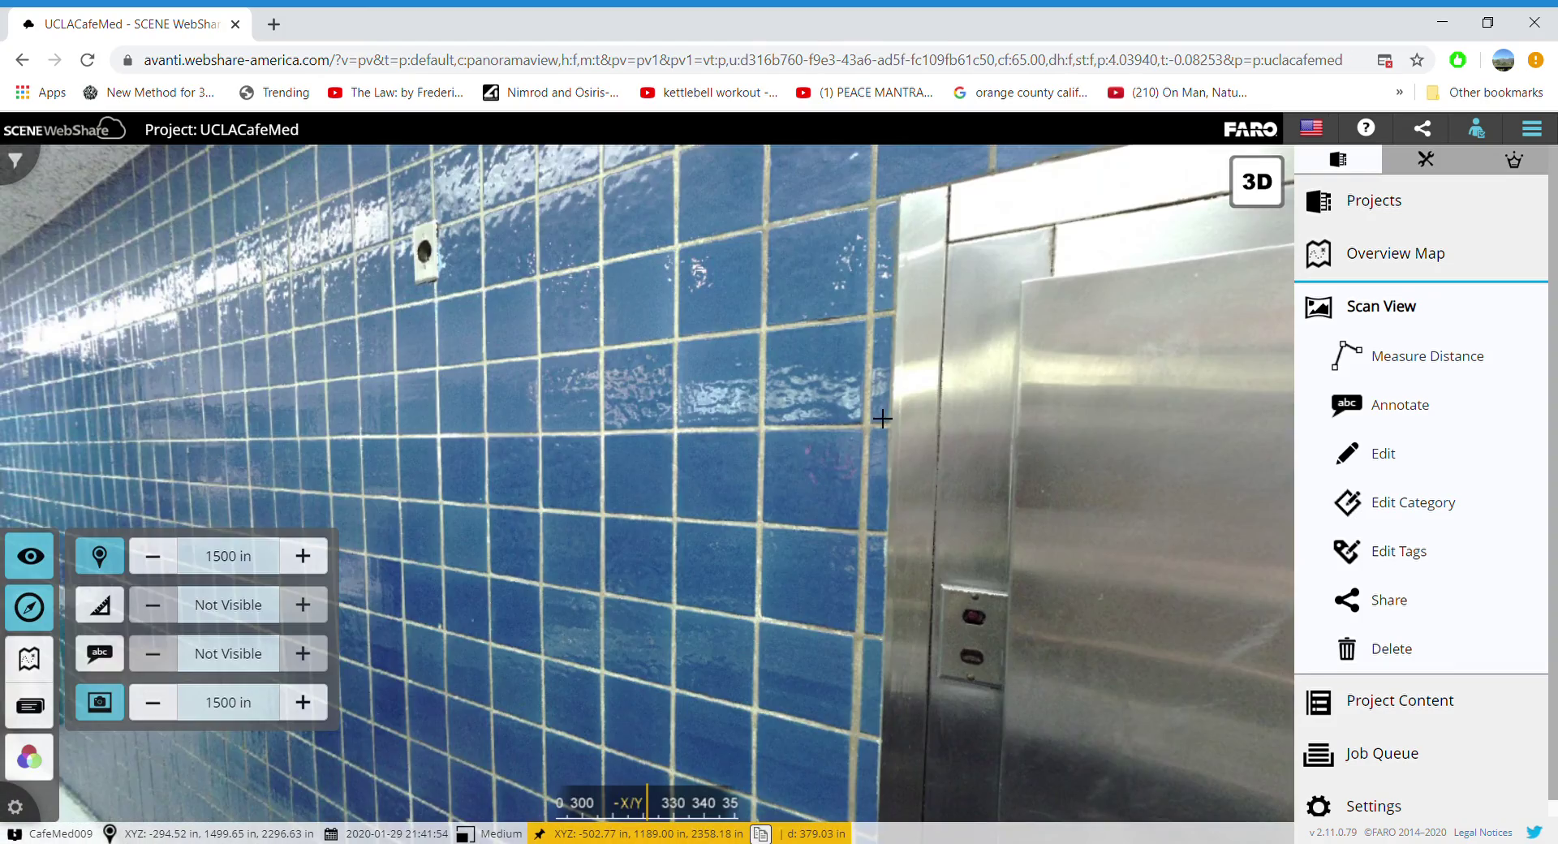
pyautogui.moveTo(411, 414); pyautogui.dragTo(1014, 381)
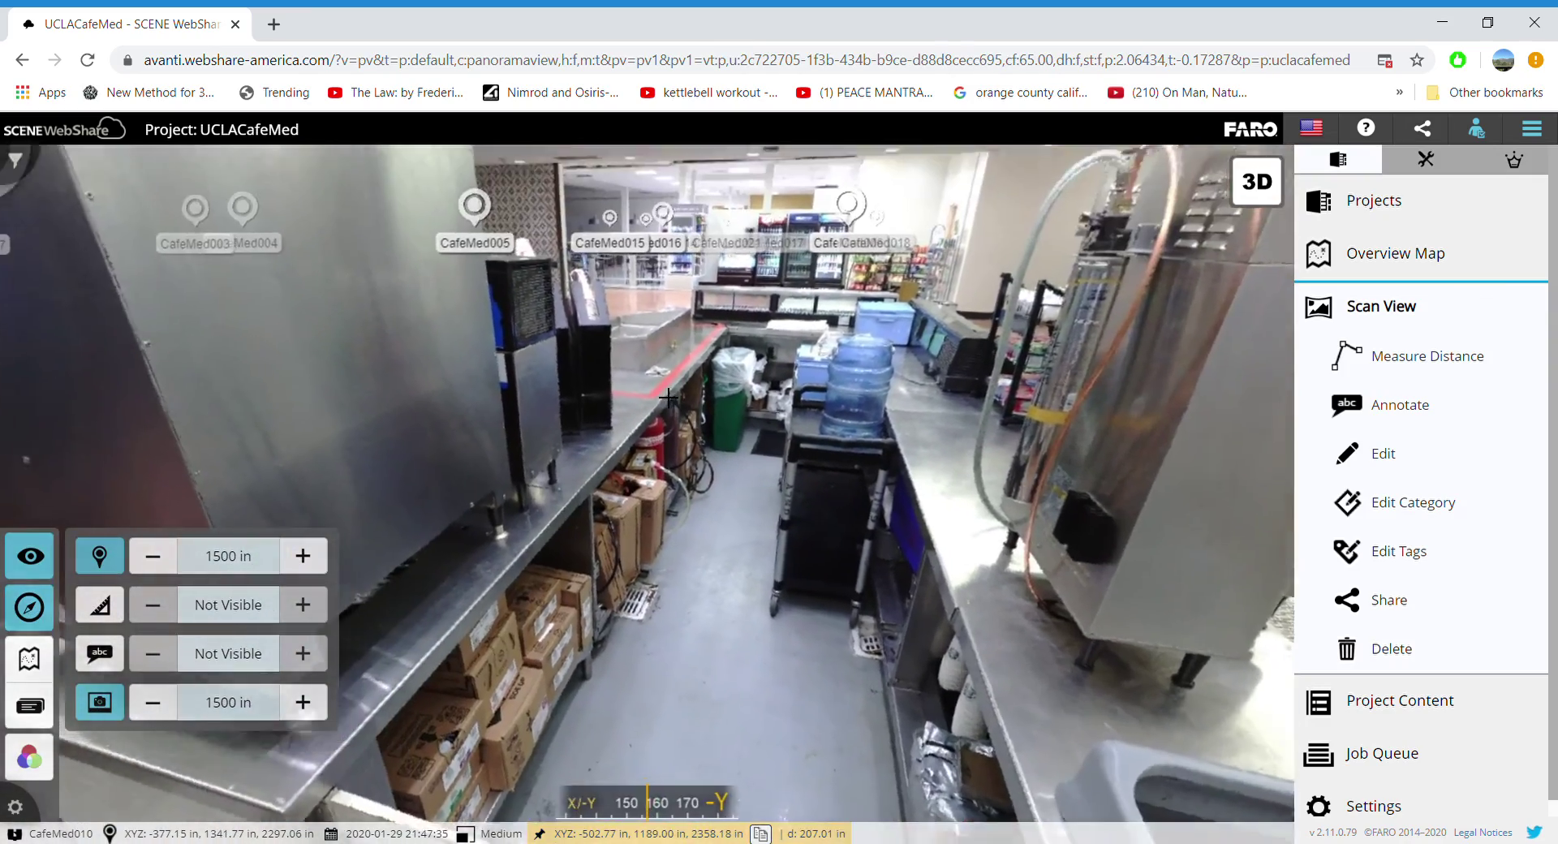
pyautogui.moveTo(668, 397); pyautogui.dragTo(600, 79)
pyautogui.click(691, 233)
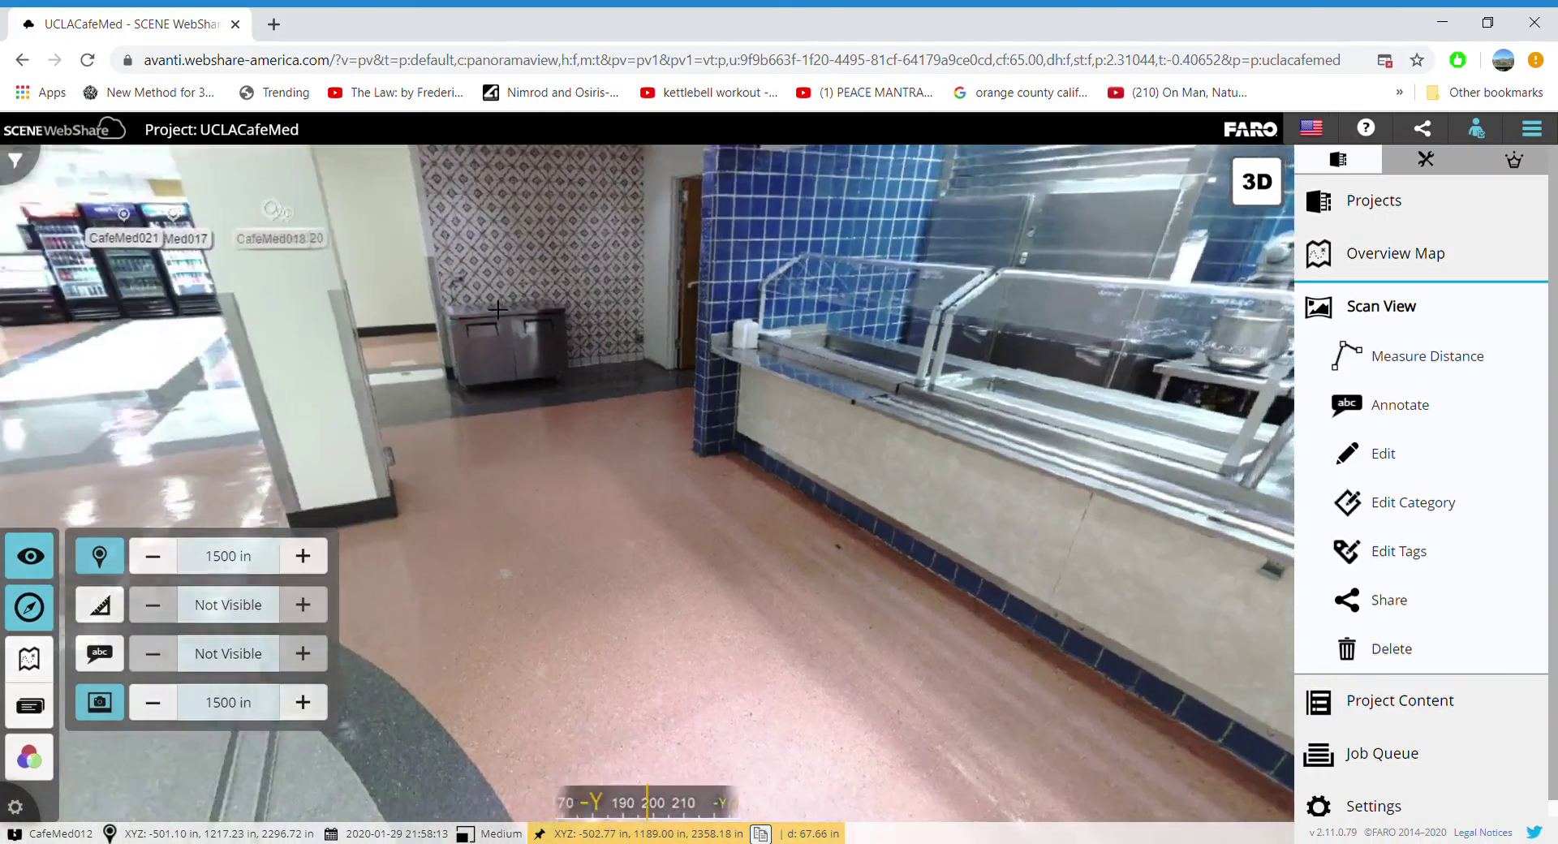
pyautogui.moveTo(497, 309); pyautogui.dragTo(698, 250)
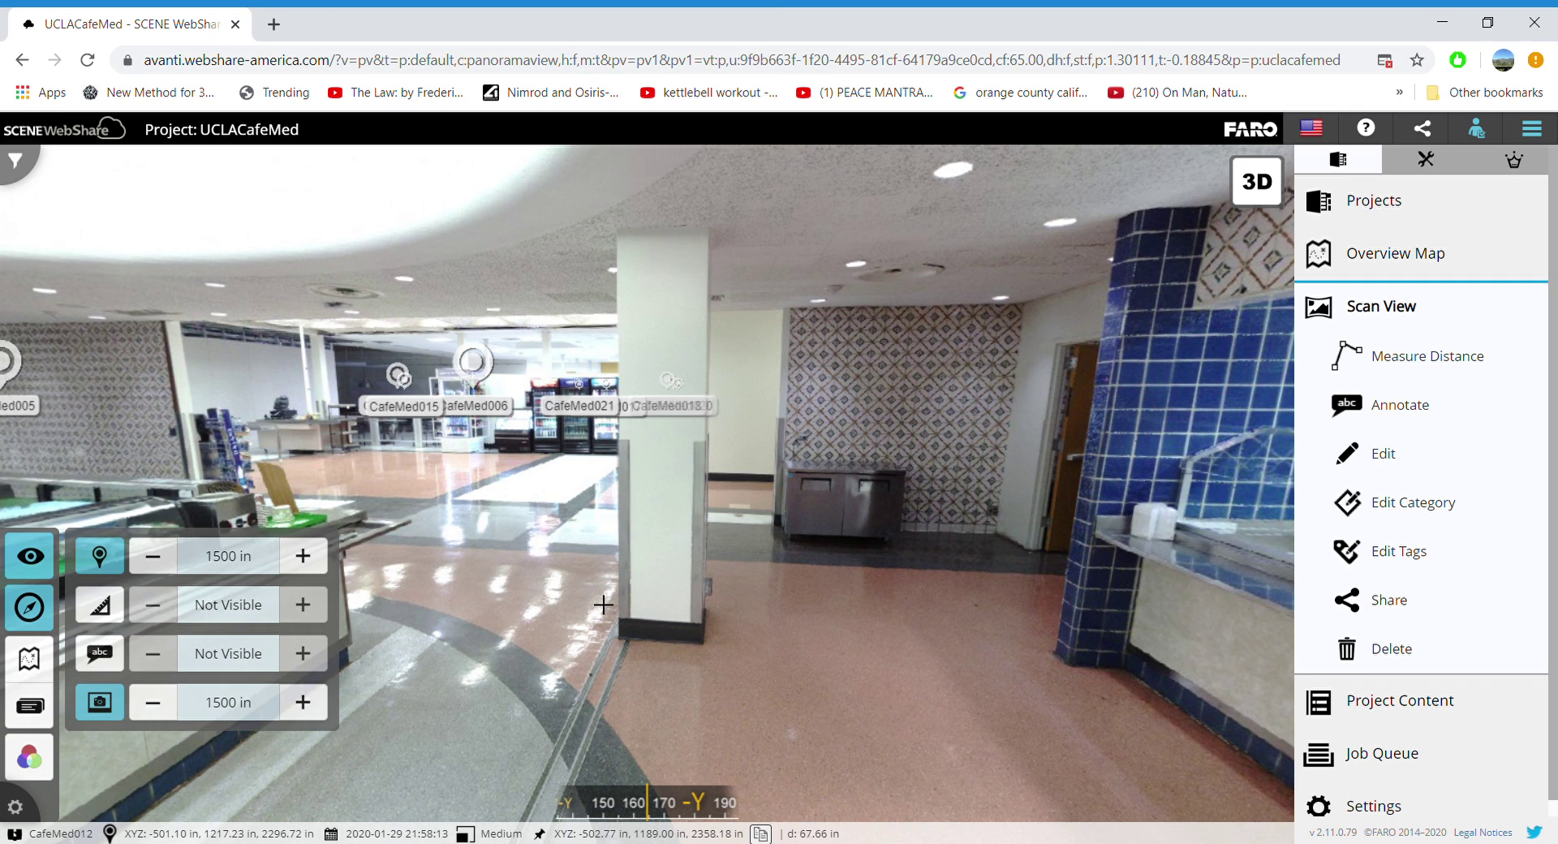
# Show measurements and add a 108.52 in distance from a ceiling point to the floor.
pyautogui.click(101, 605)
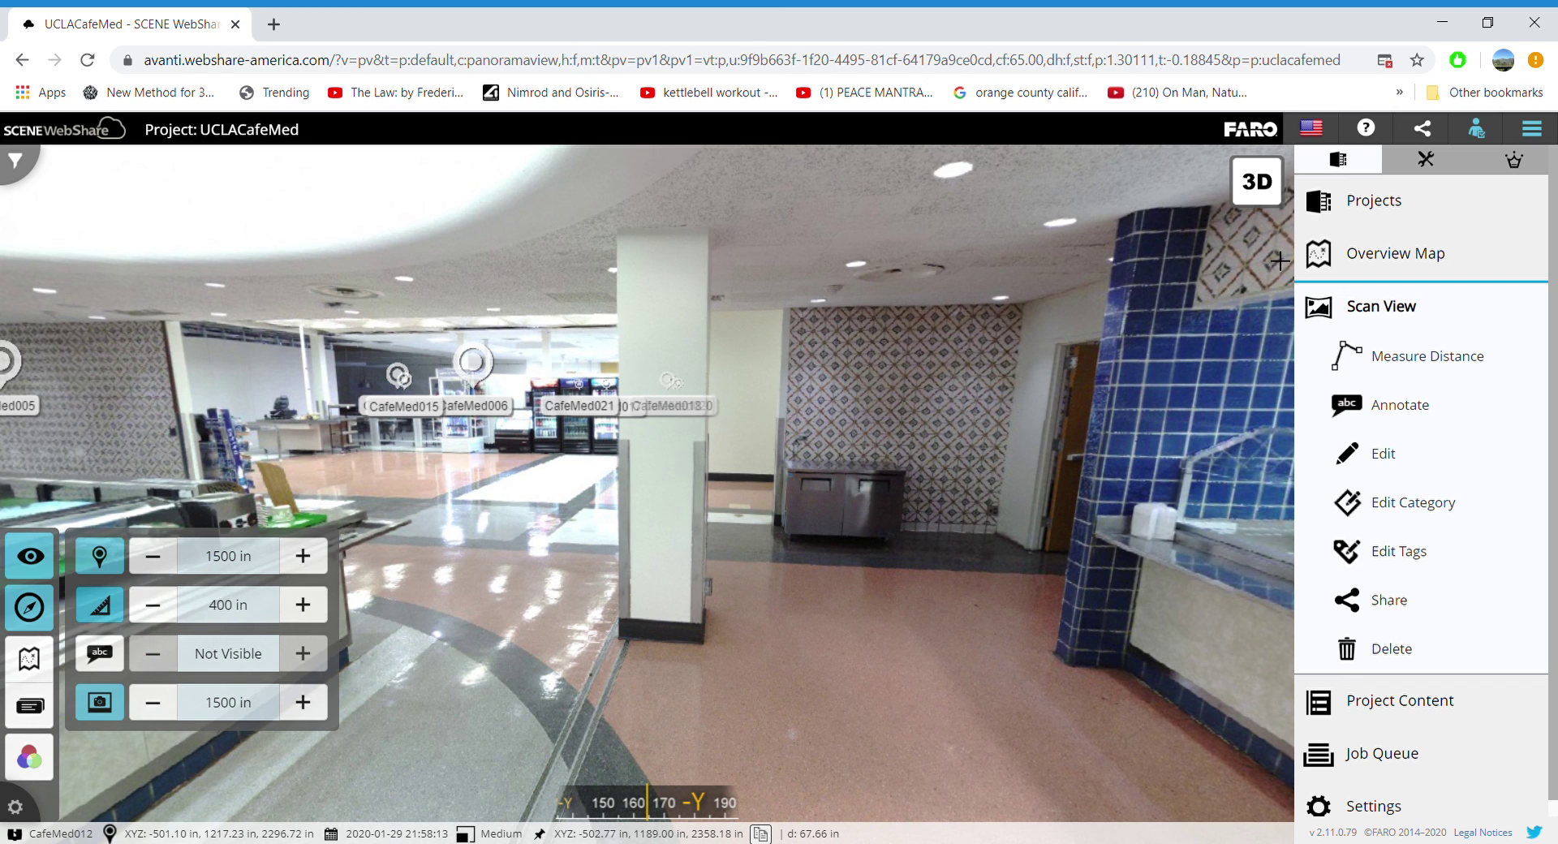
pyautogui.click(1385, 355)
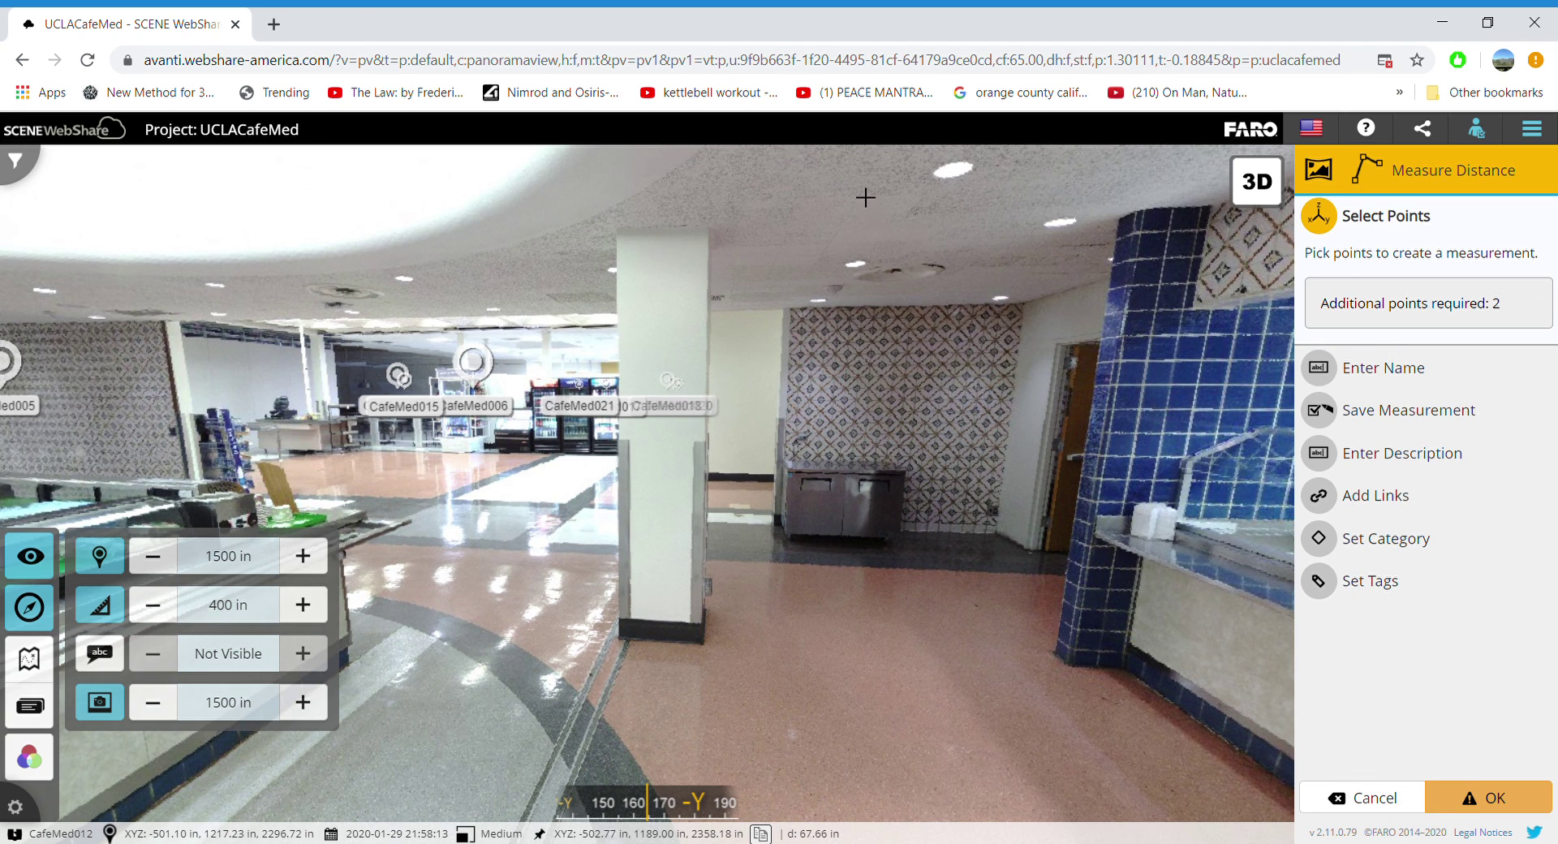
pyautogui.click(852, 184)
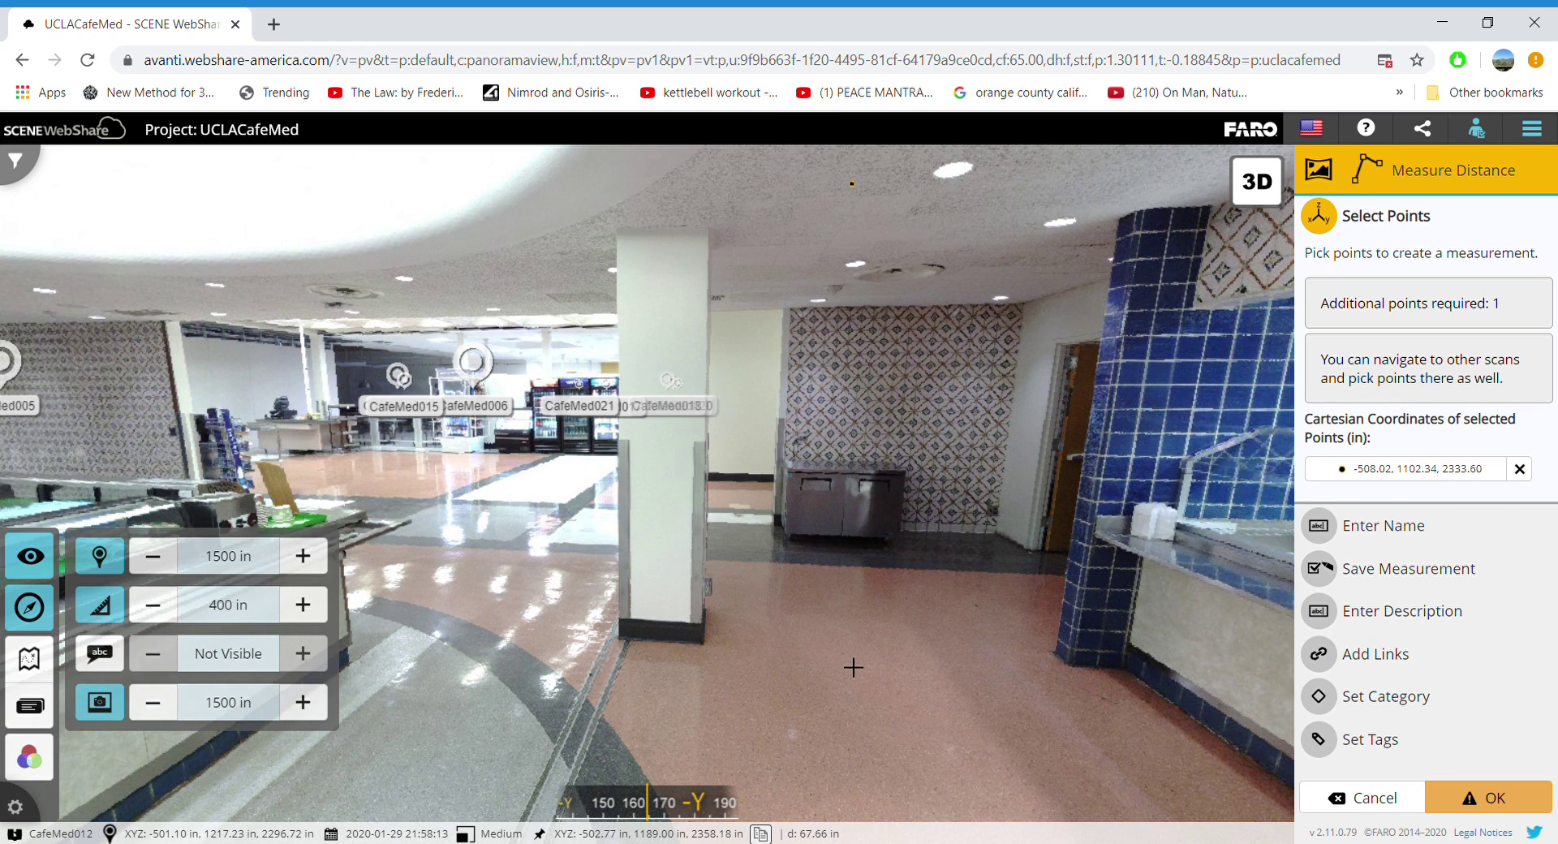
pyautogui.click(946, 684)
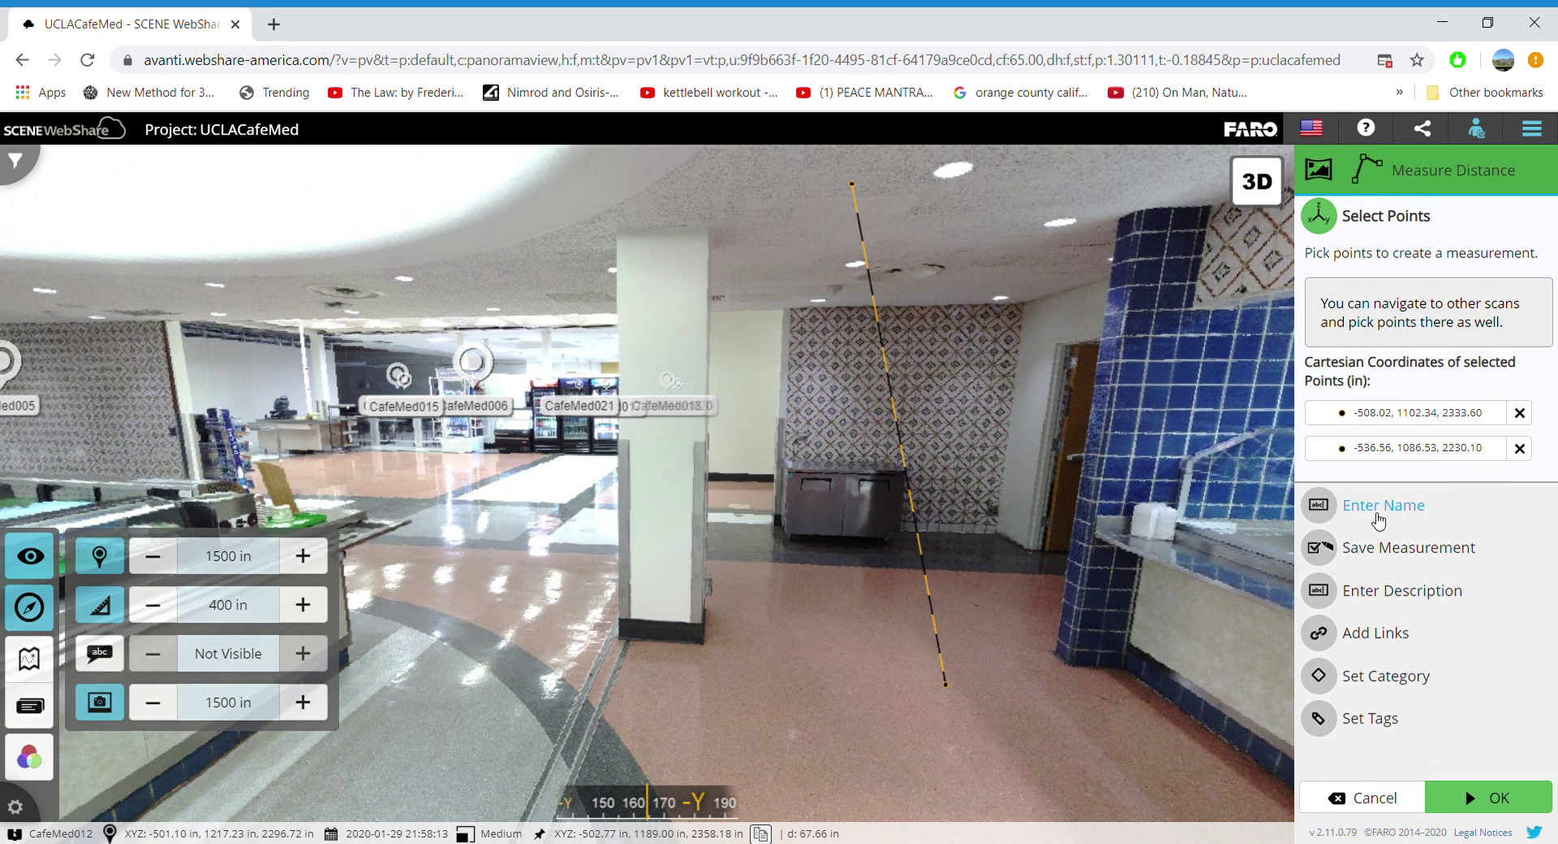
pyautogui.click(1491, 797)
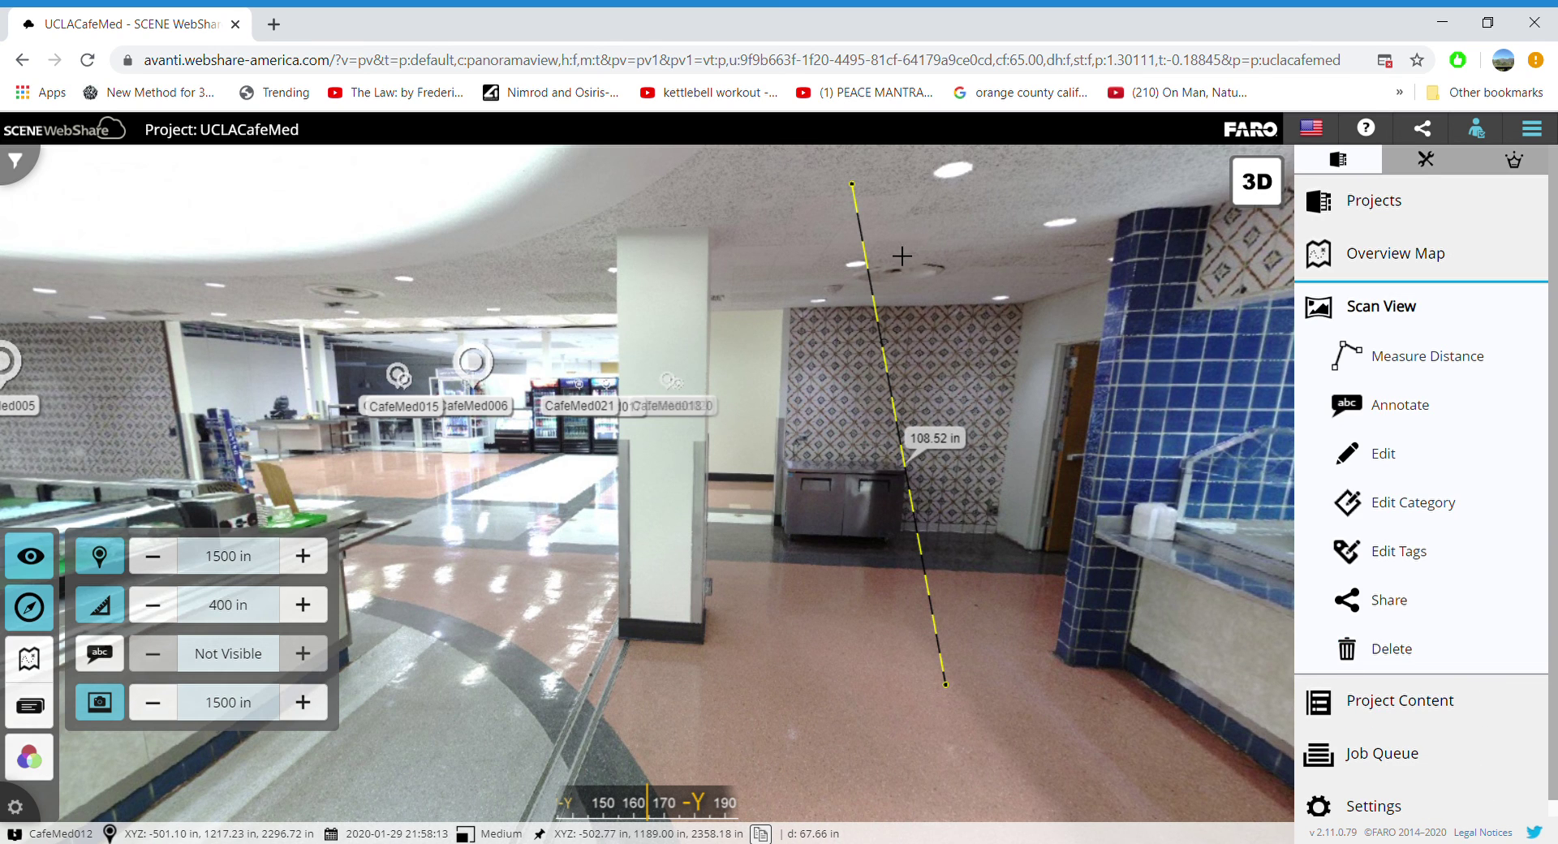
# Show the 108.52 in measurement's components: vertical 103.51 in, horizontal 32.62 in.
pyautogui.moveTo(957, 442); pyautogui.dragTo(1027, 470)
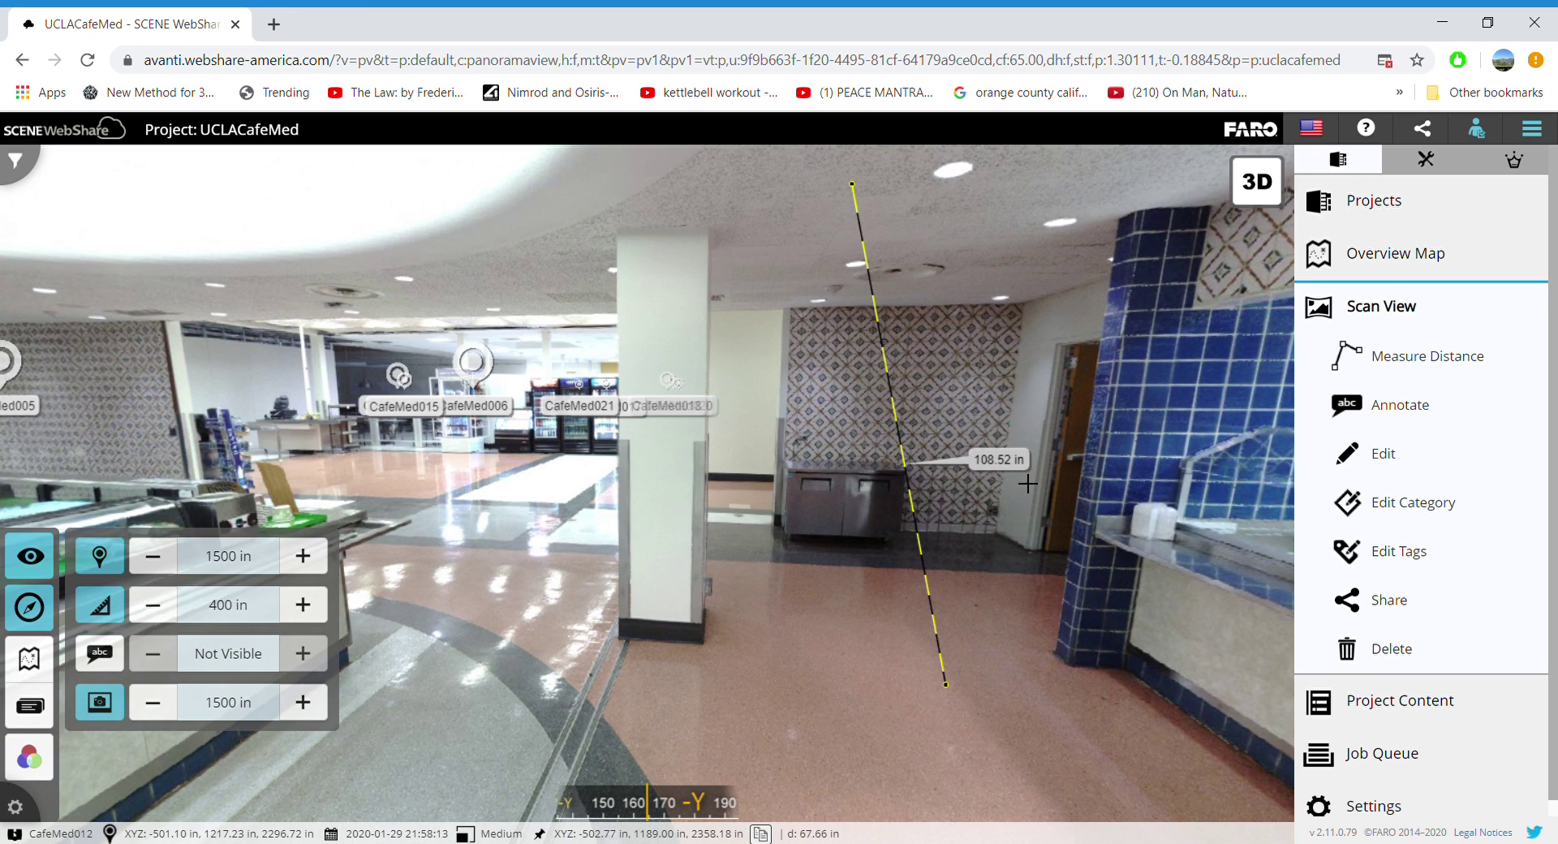
pyautogui.click(1010, 461)
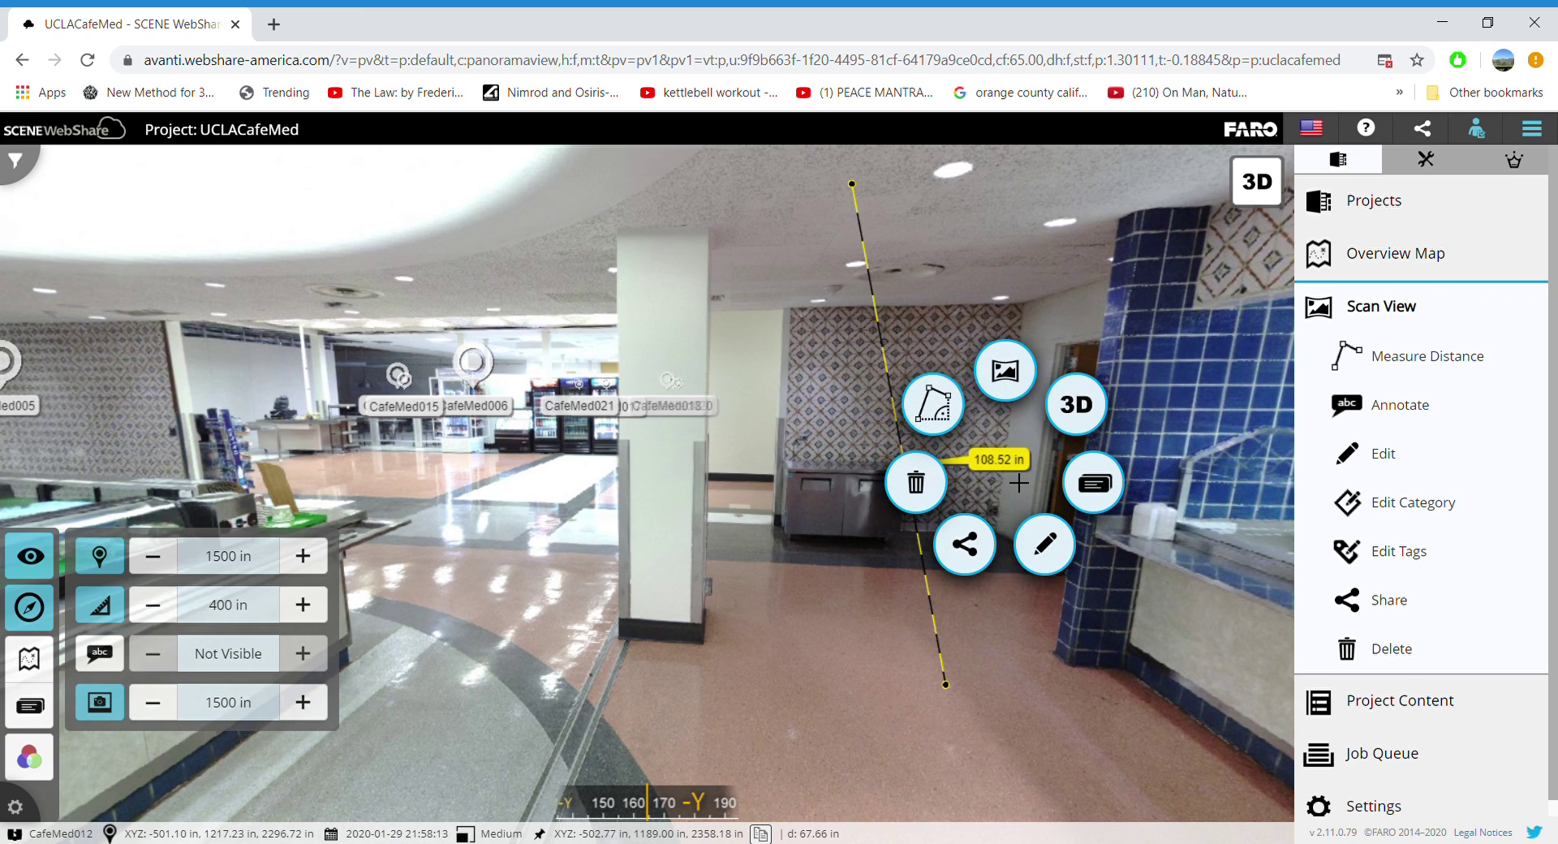
pyautogui.click(934, 403)
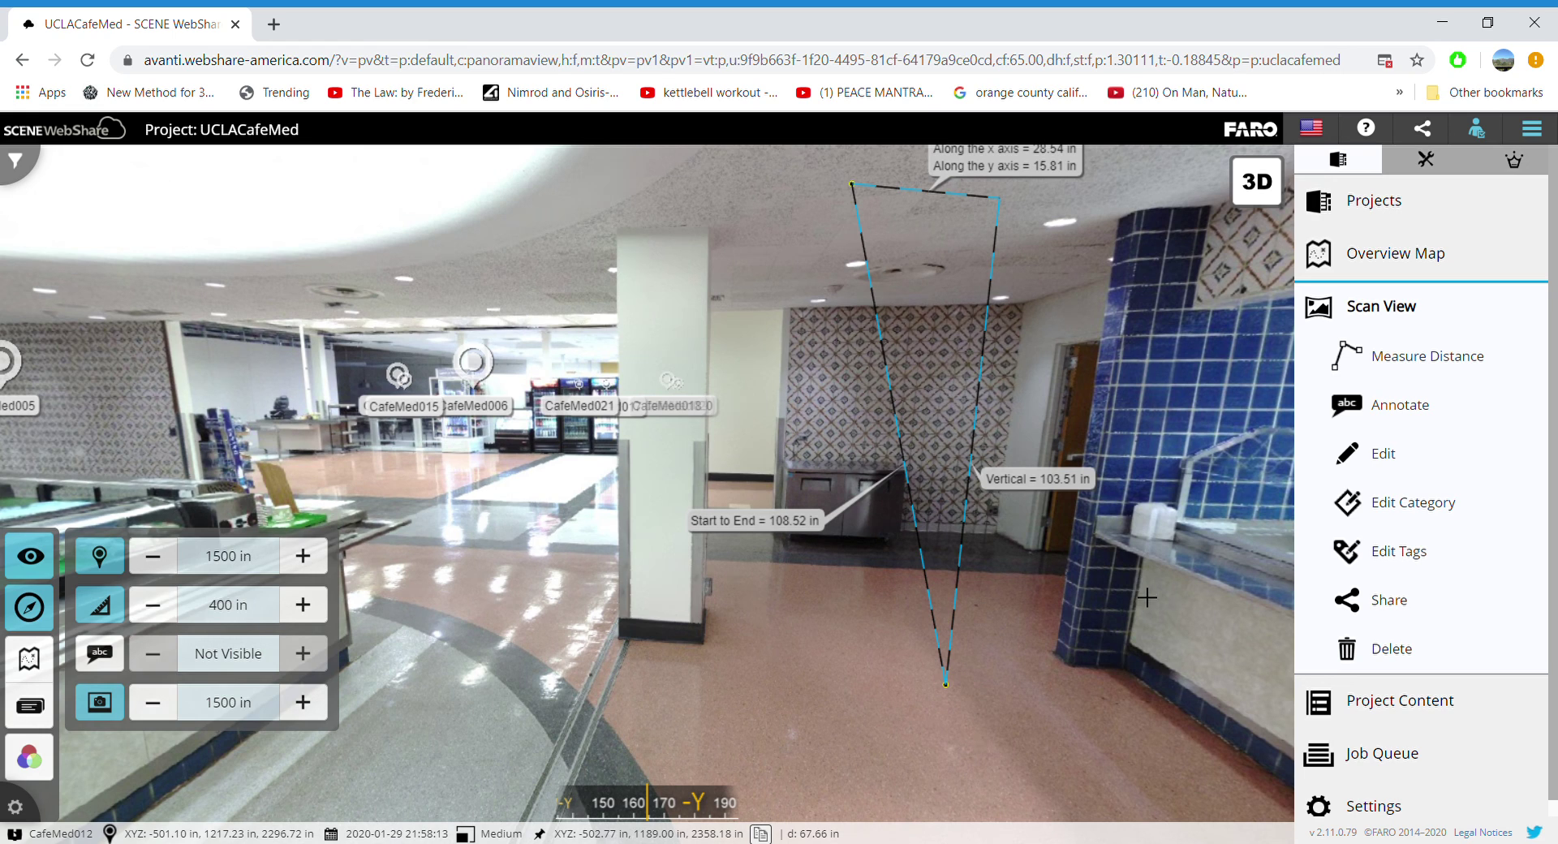
pyautogui.moveTo(1145, 591); pyautogui.dragTo(528, 427)
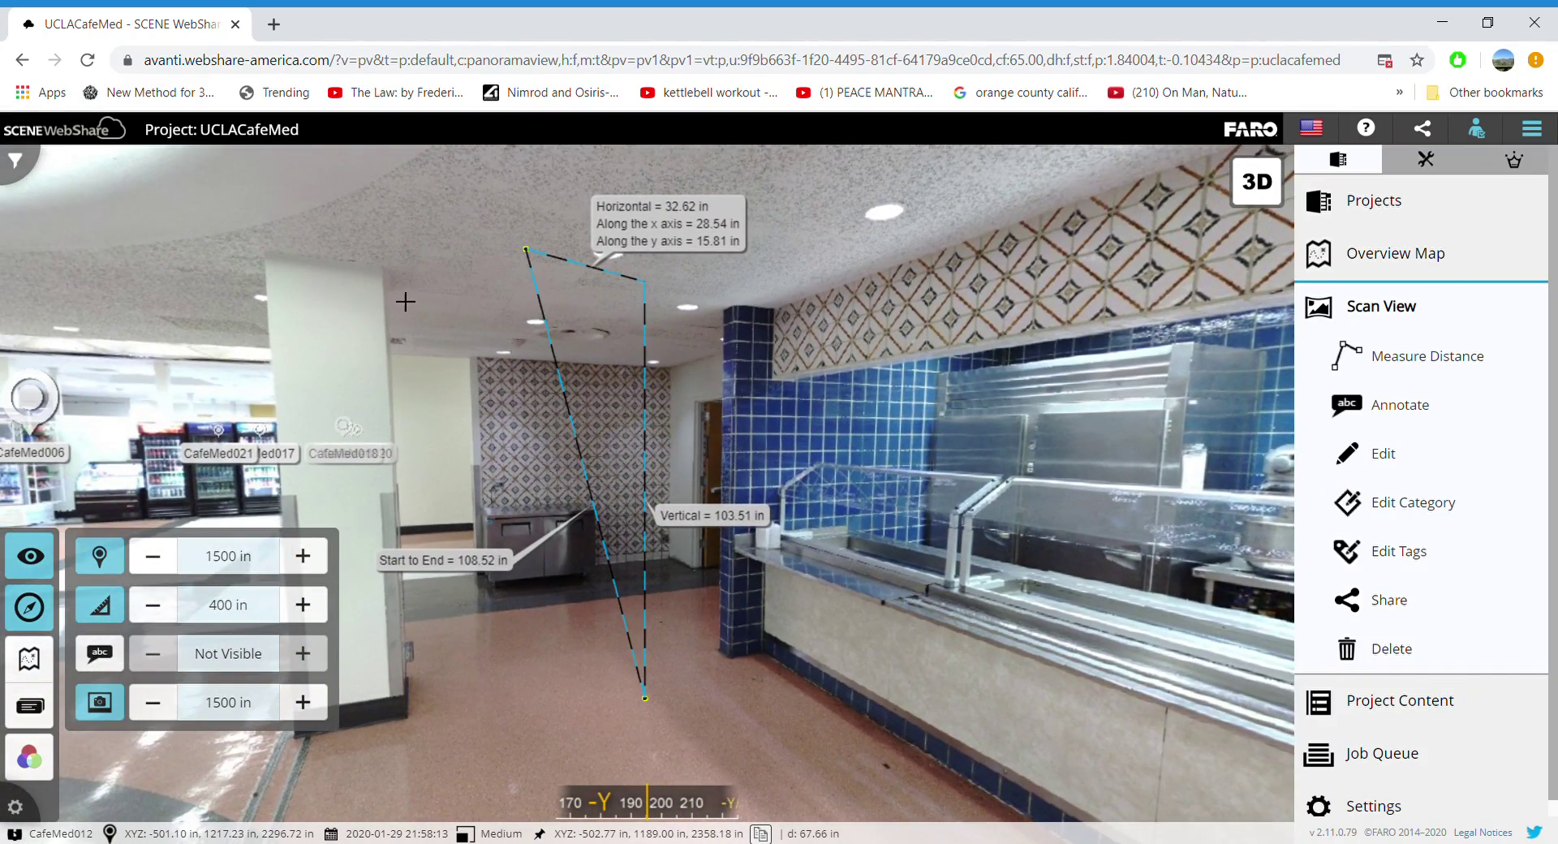
pyautogui.moveTo(379, 284); pyautogui.dragTo(428, 311)
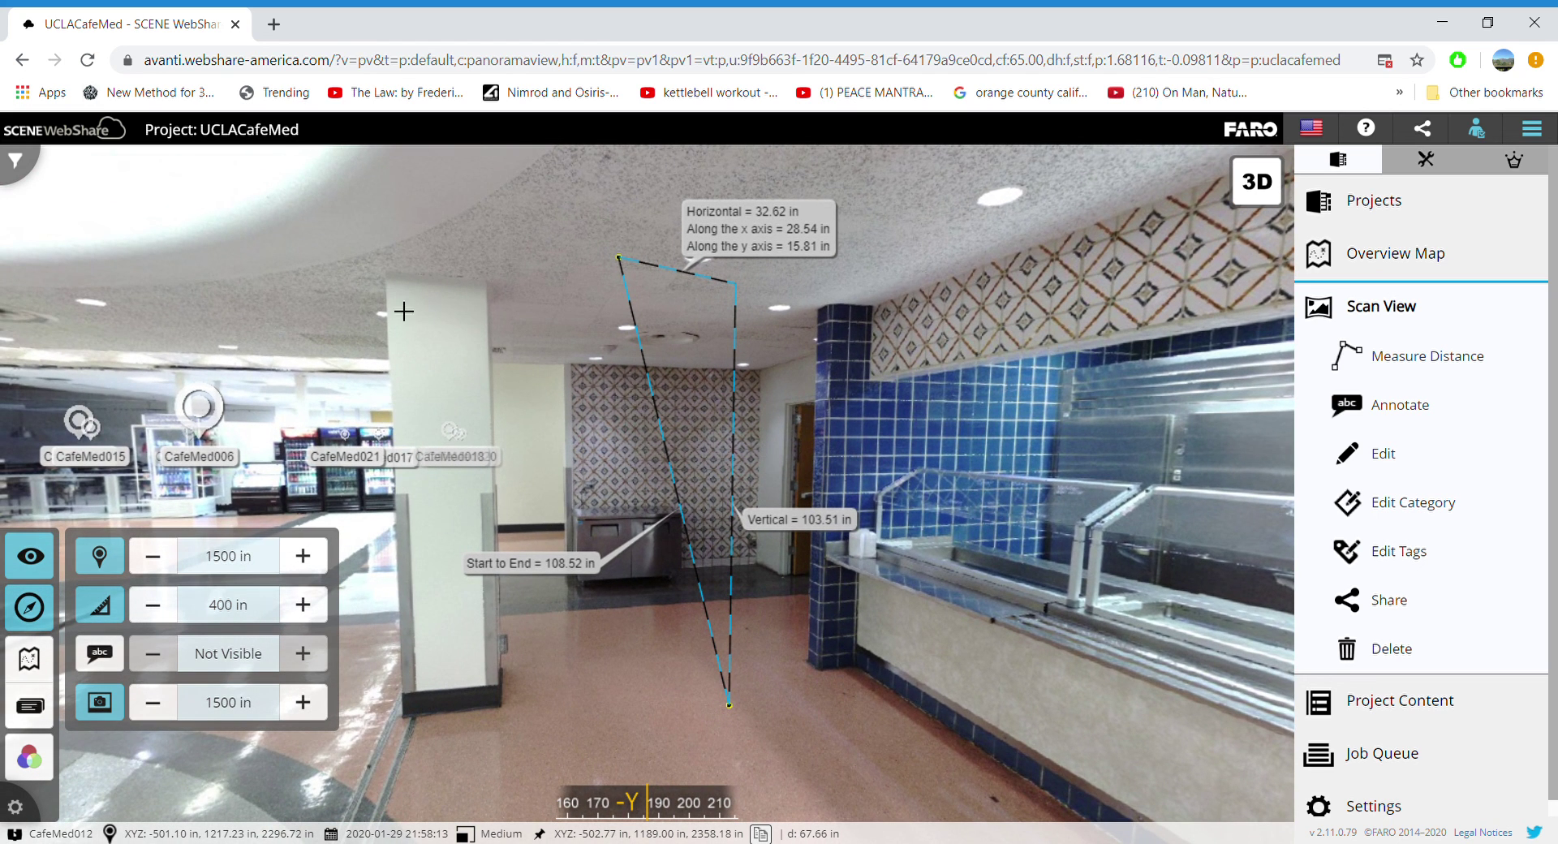
# Add a 48.64 in distance measurement across the top of the pillar.
pyautogui.click(1360, 362)
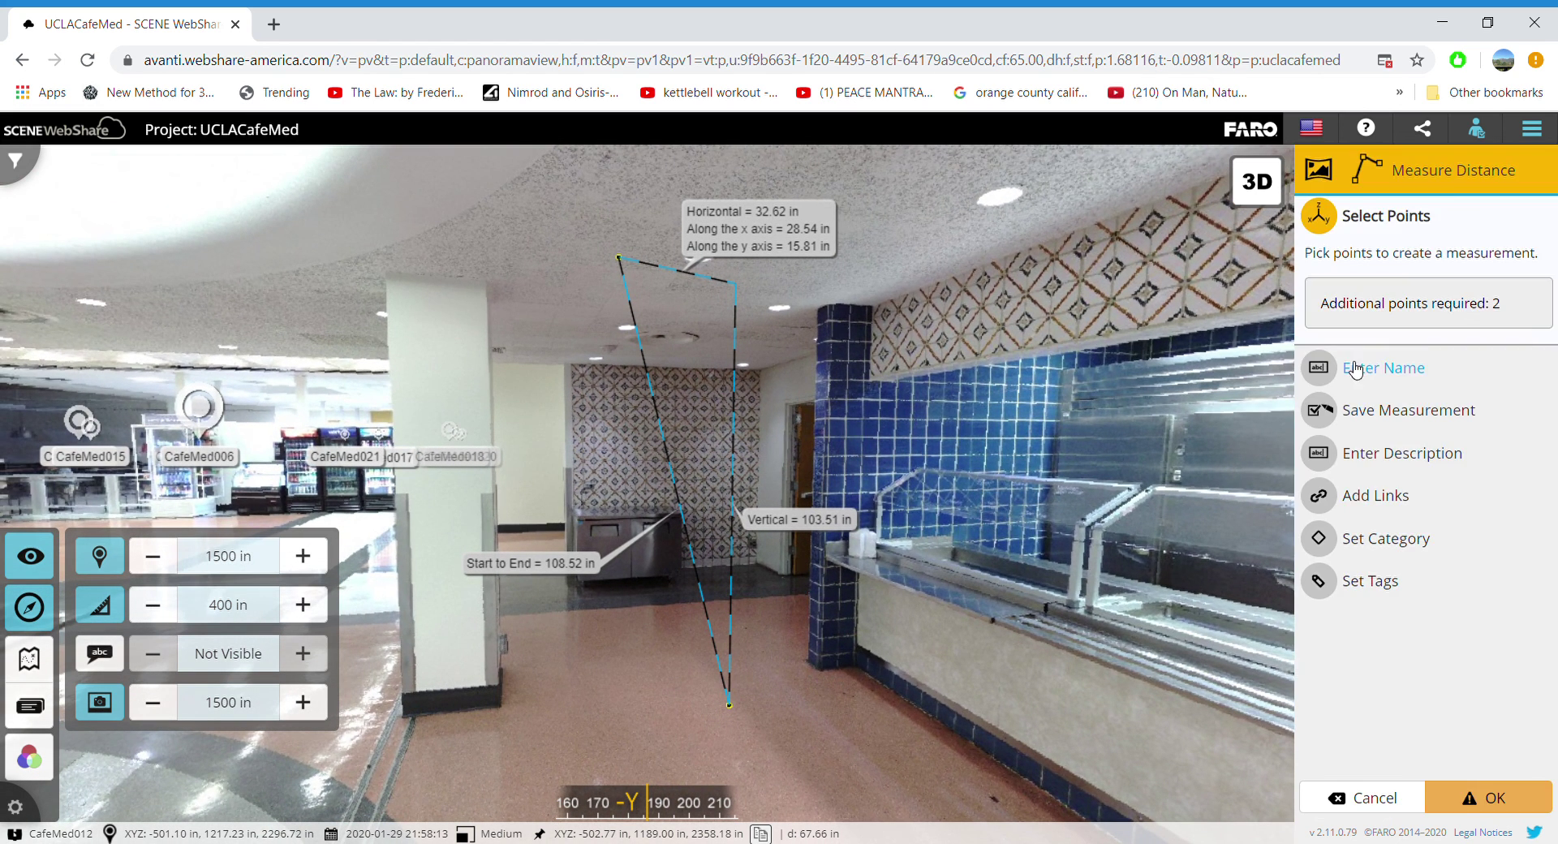
pyautogui.click(400, 323)
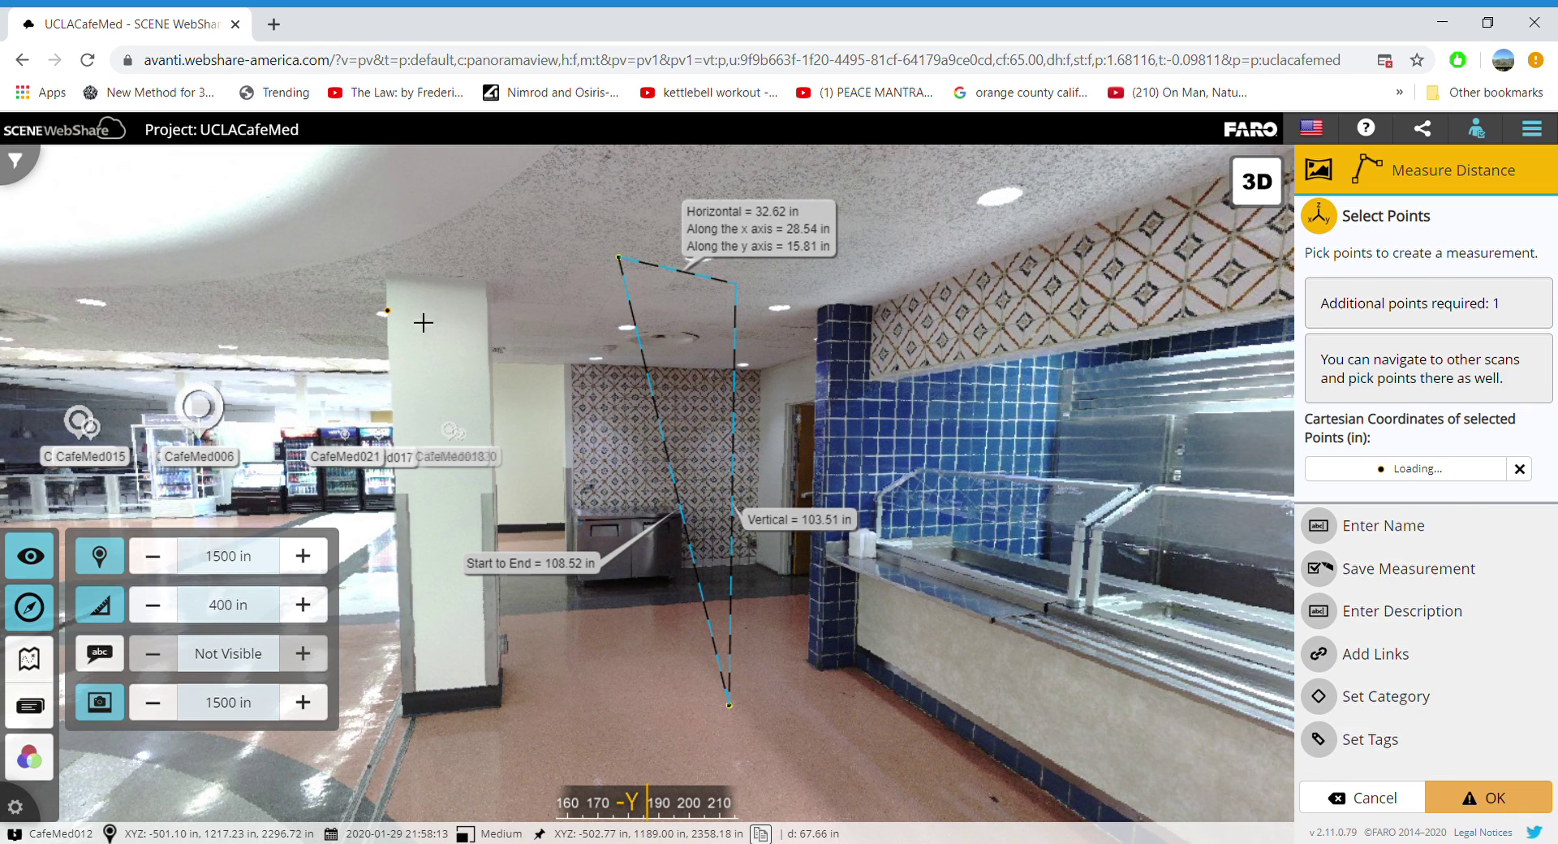
pyautogui.click(499, 332)
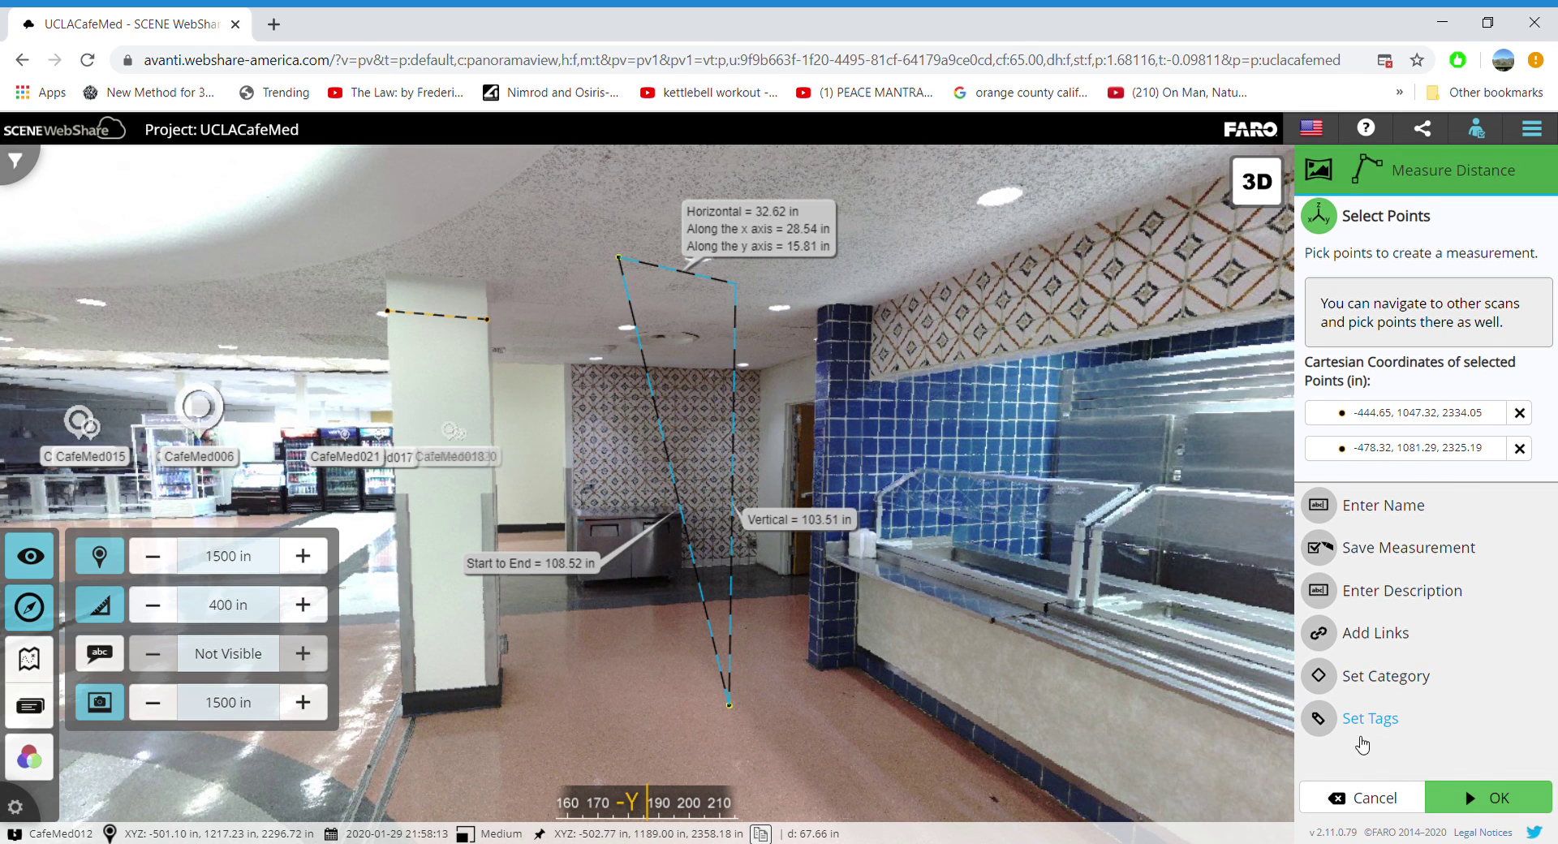
pyautogui.click(1473, 801)
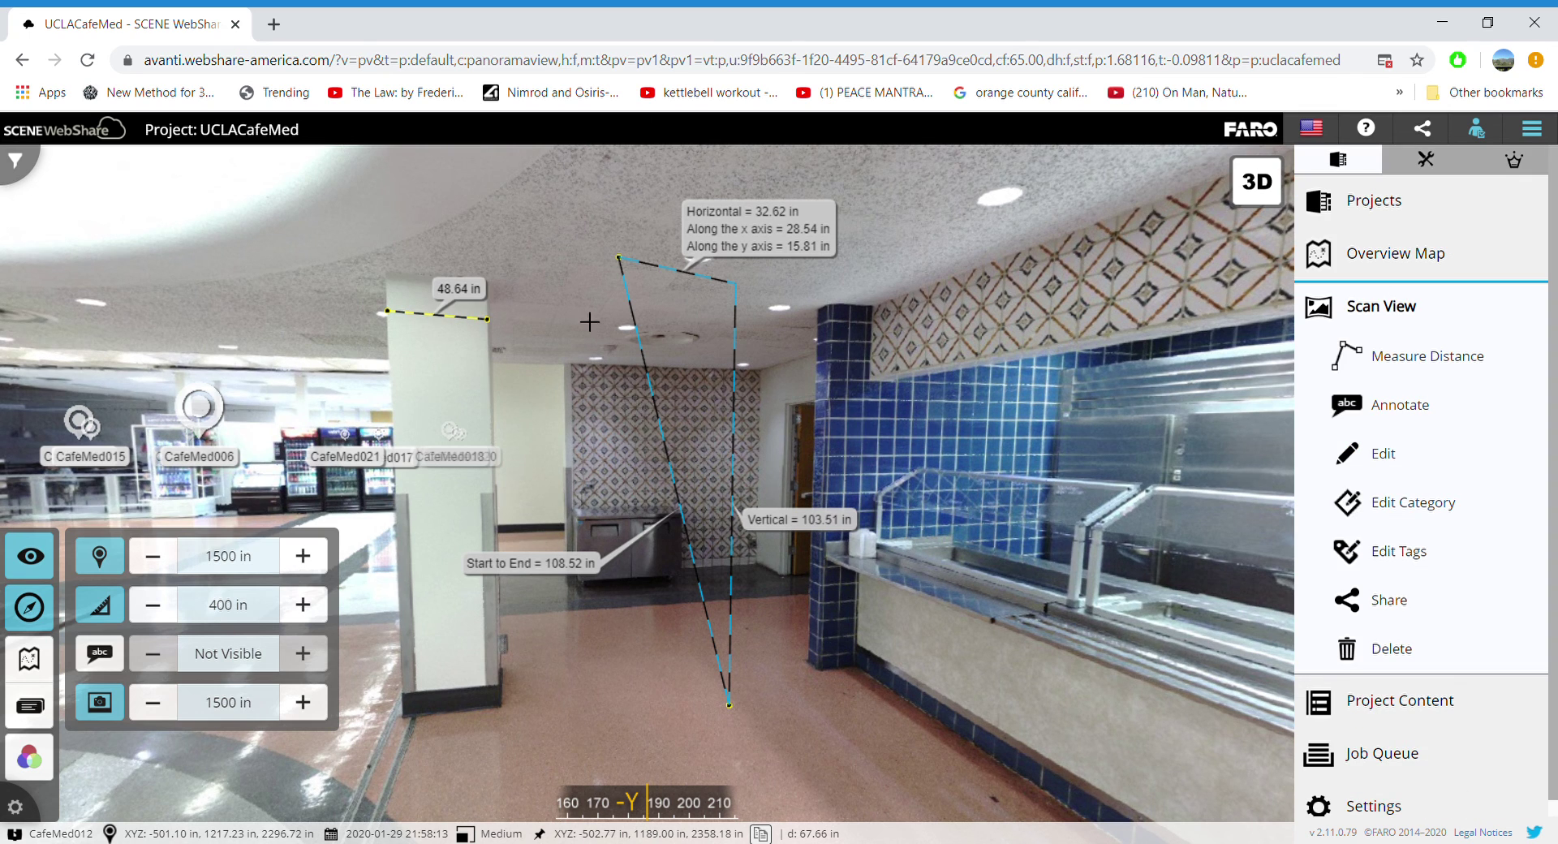
# Move the 48.64 in label below the pillar and expand its details (horizontal 47.83, vertical 8.87 in).
pyautogui.moveTo(473, 301); pyautogui.dragTo(484, 392)
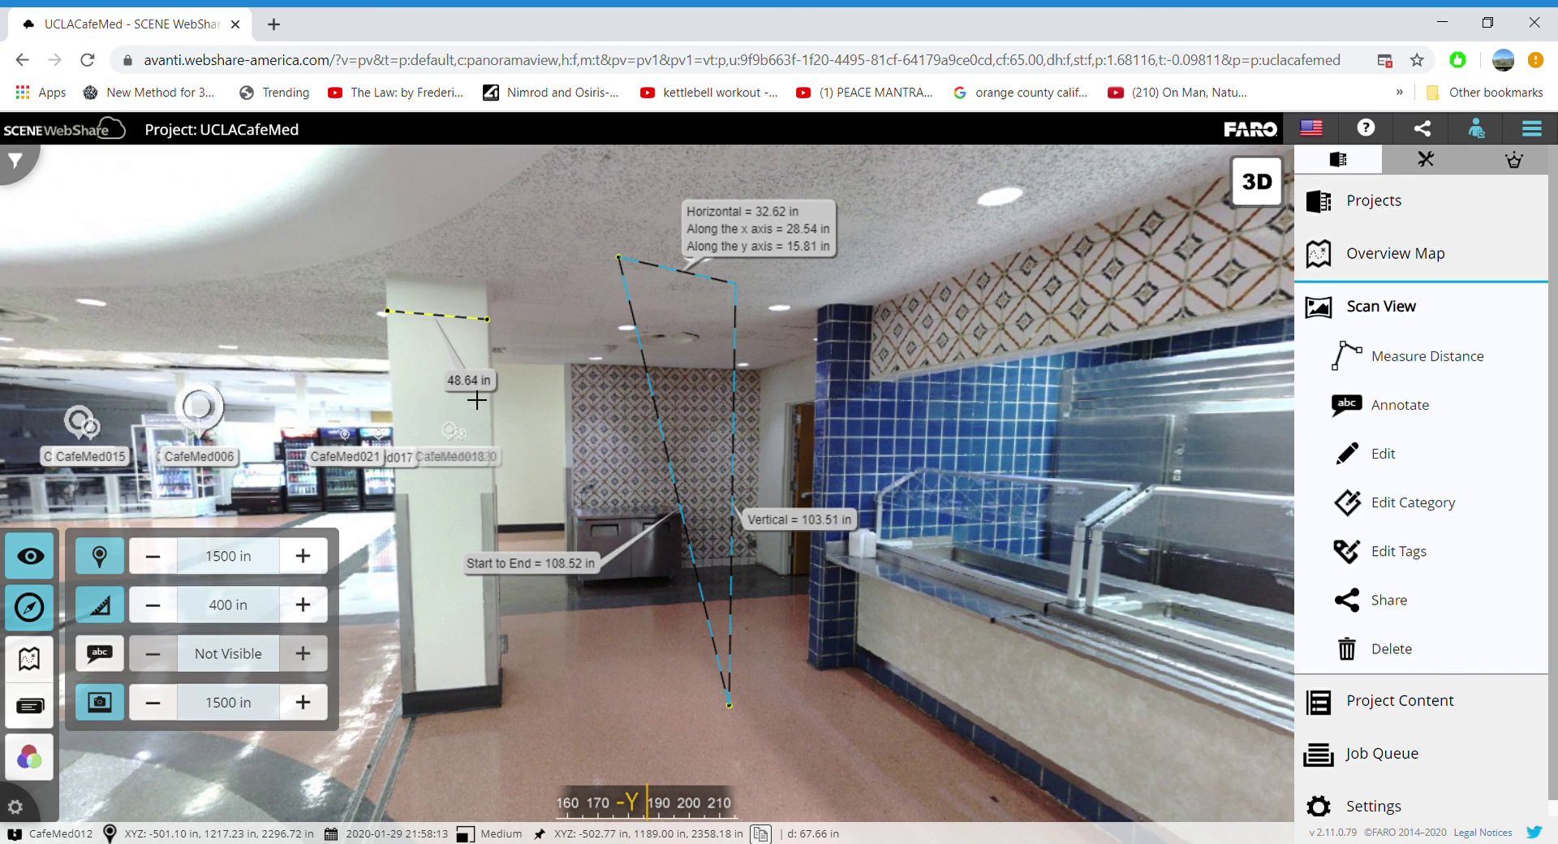
pyautogui.click(493, 393)
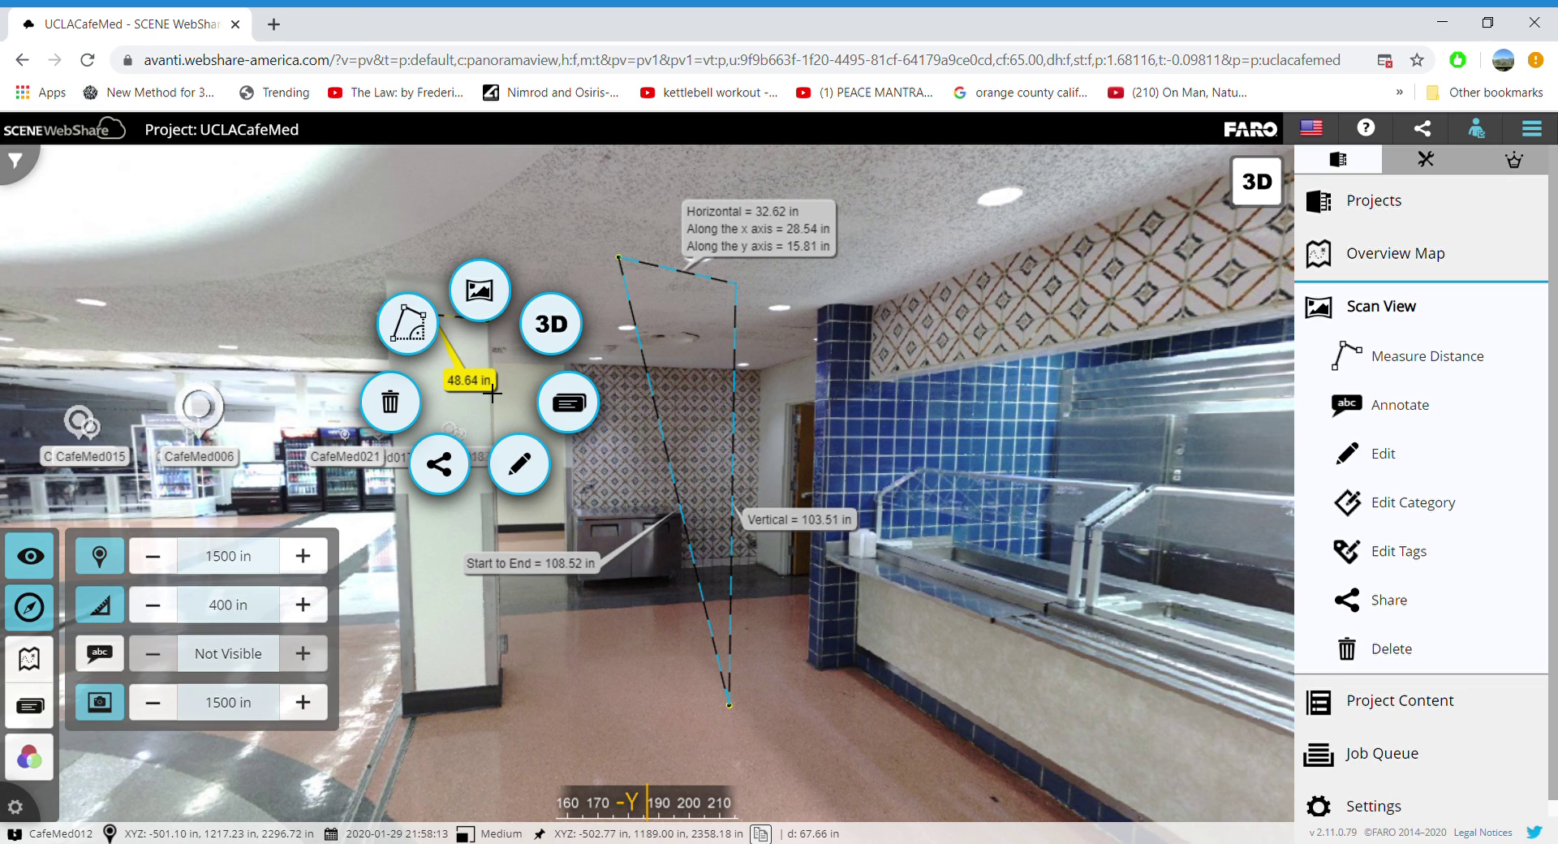
pyautogui.click(422, 344)
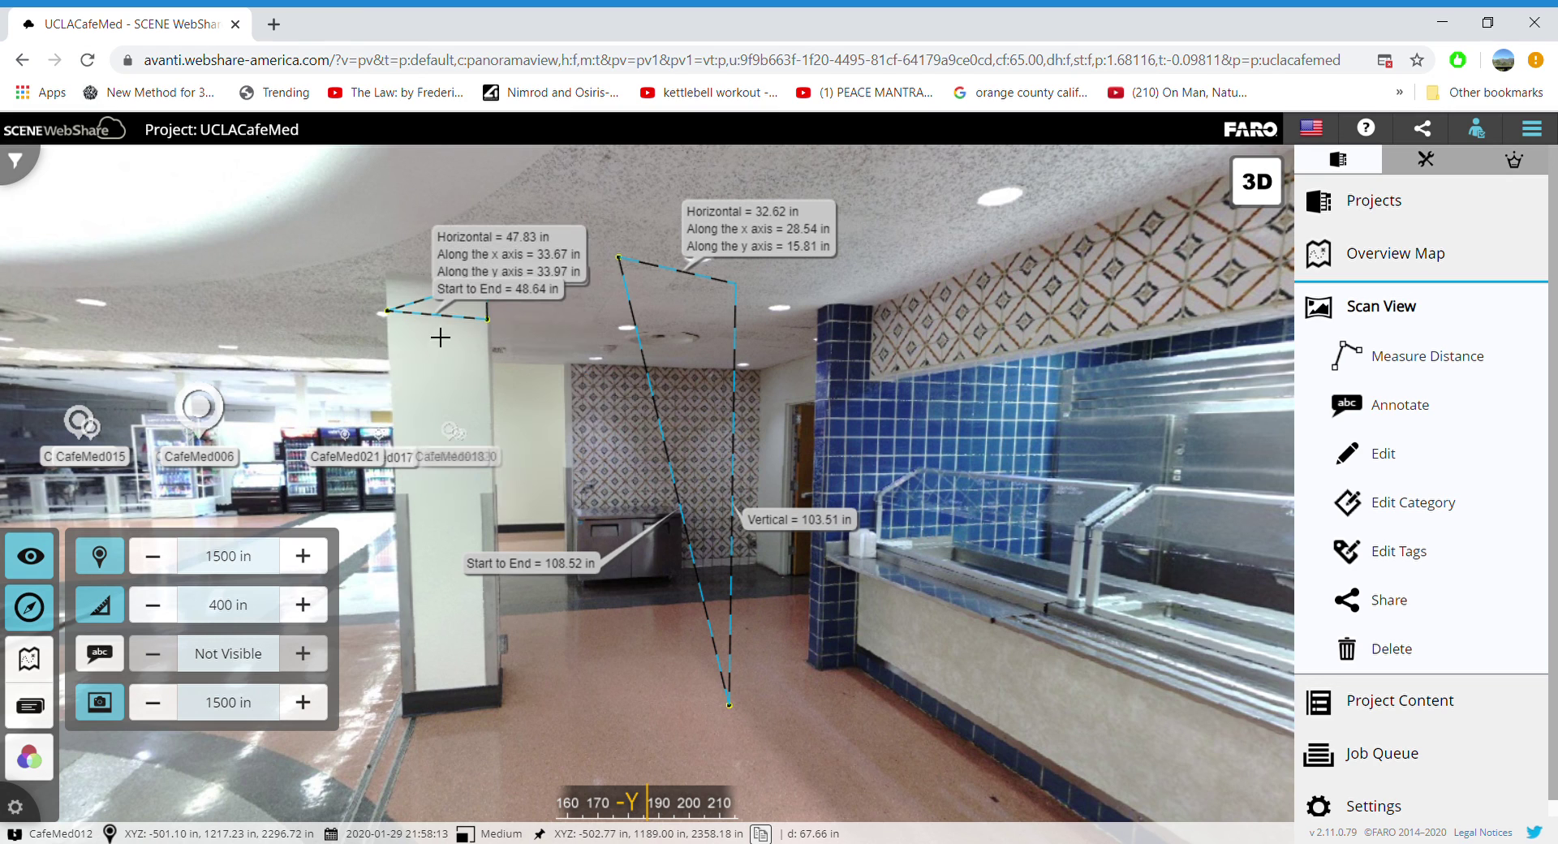
pyautogui.moveTo(522, 301); pyautogui.dragTo(587, 357)
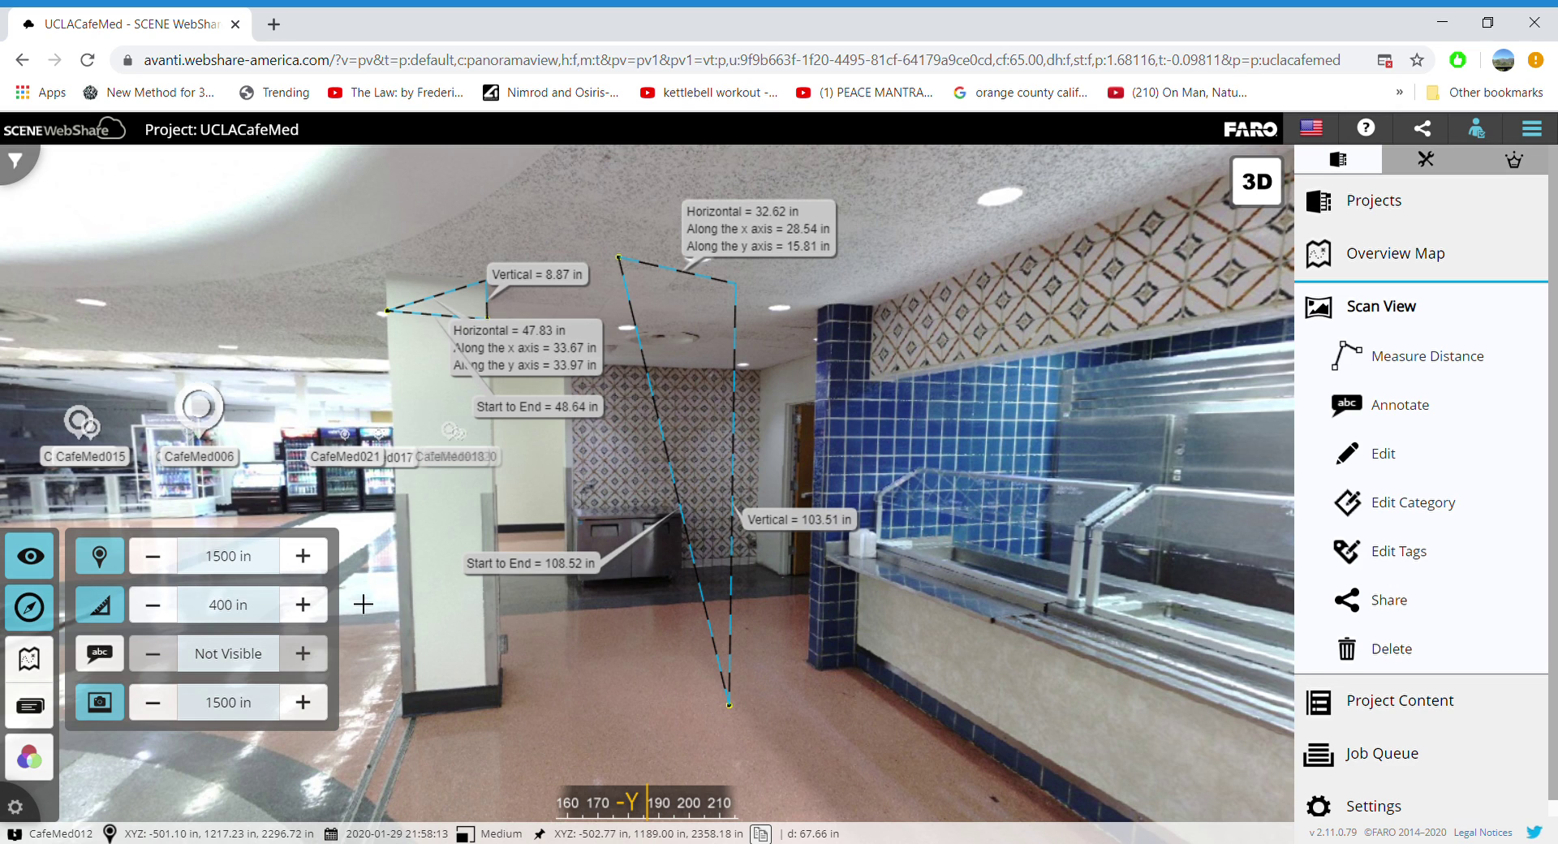
# Hide measurements, show annotations within 8000 in, and turn the view to see more labels.
pyautogui.click(116, 618)
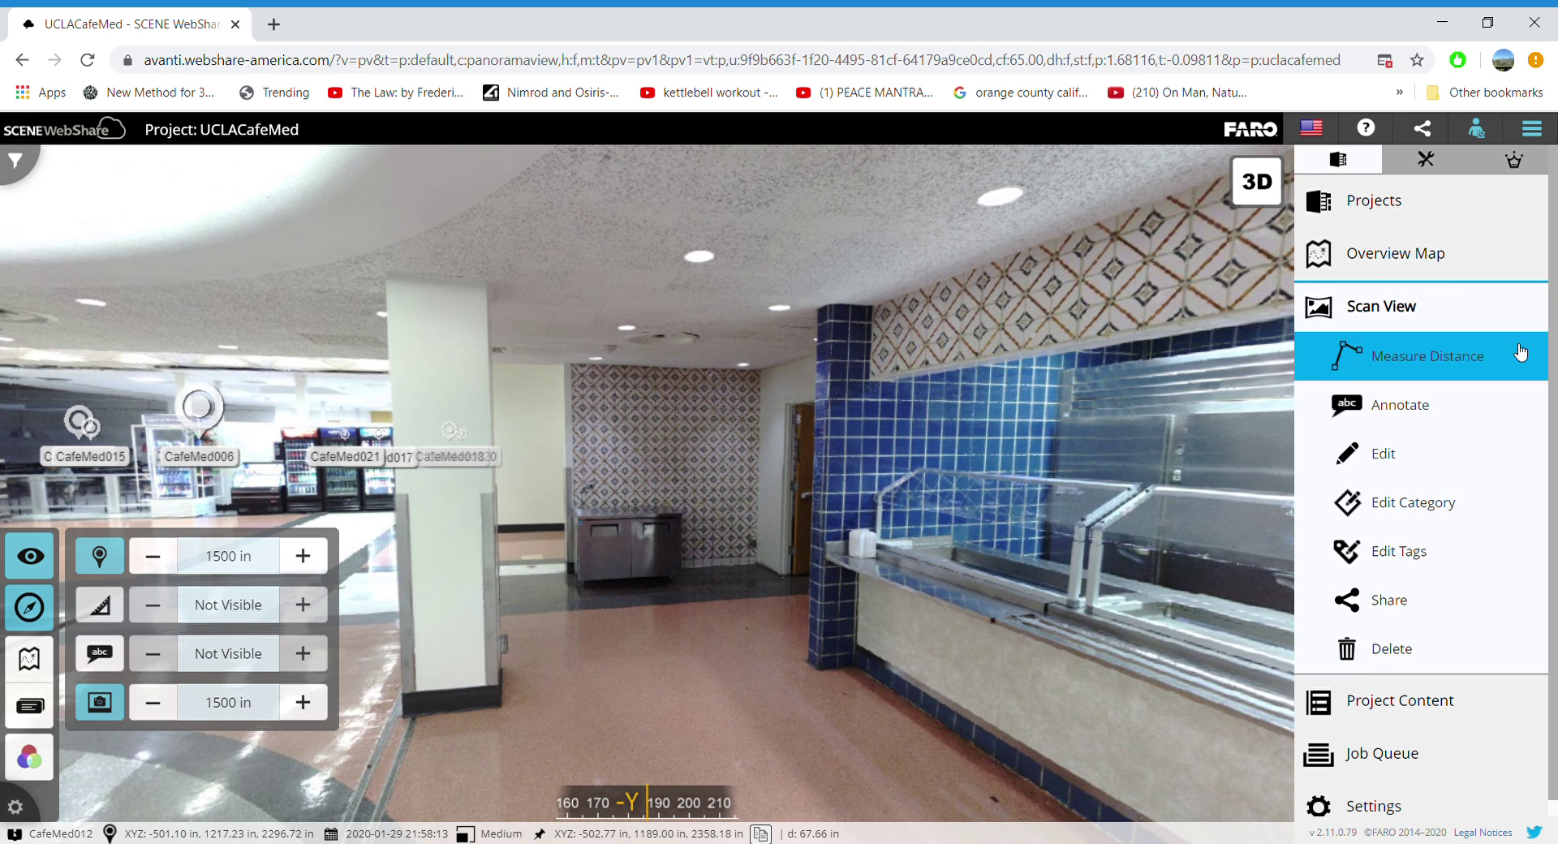
pyautogui.click(99, 654)
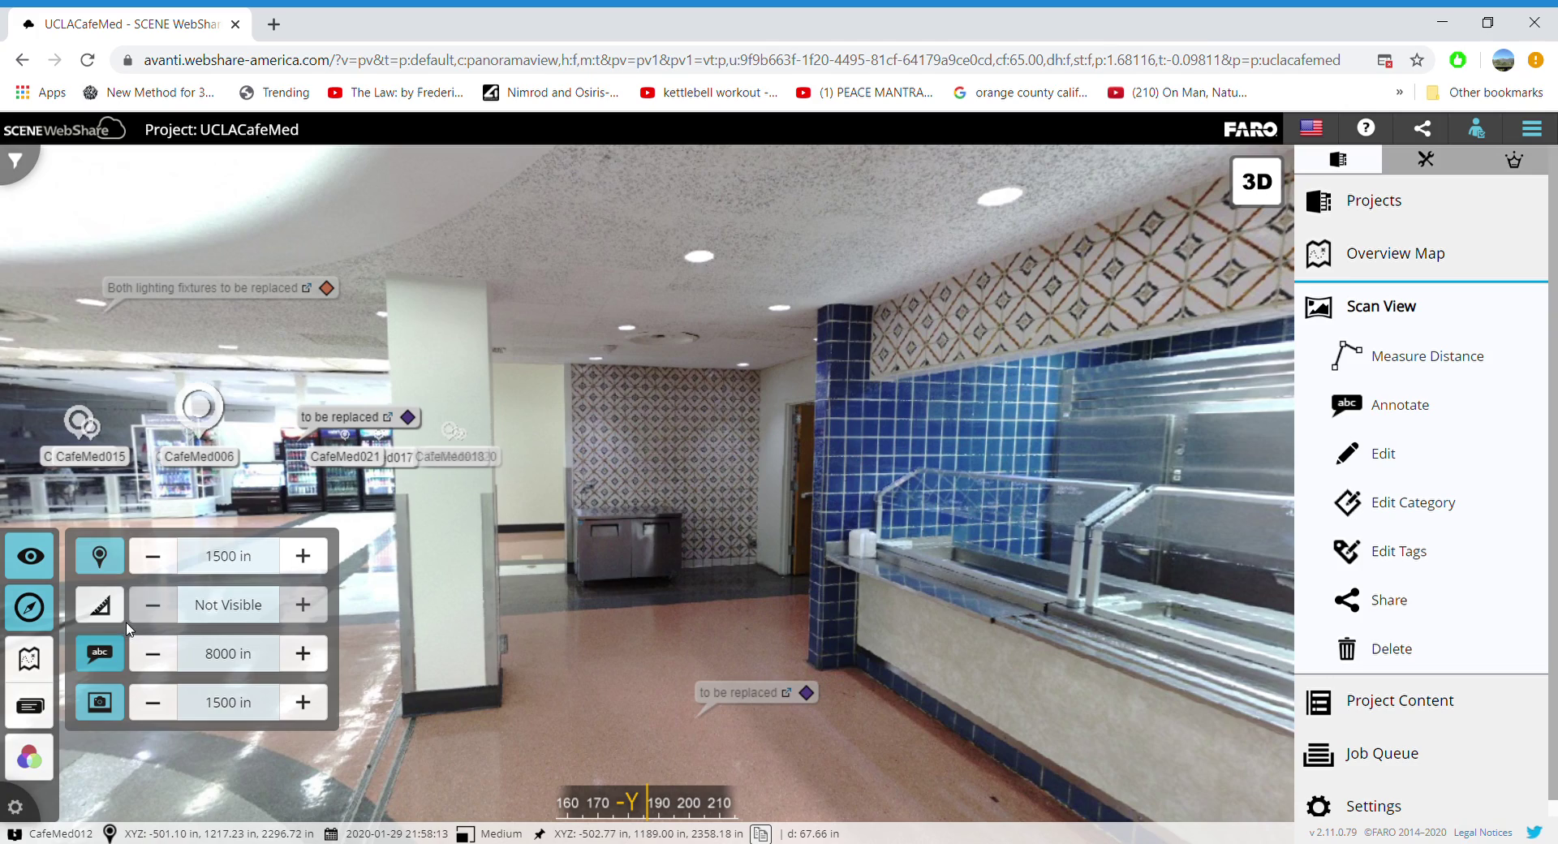
pyautogui.click(16, 804)
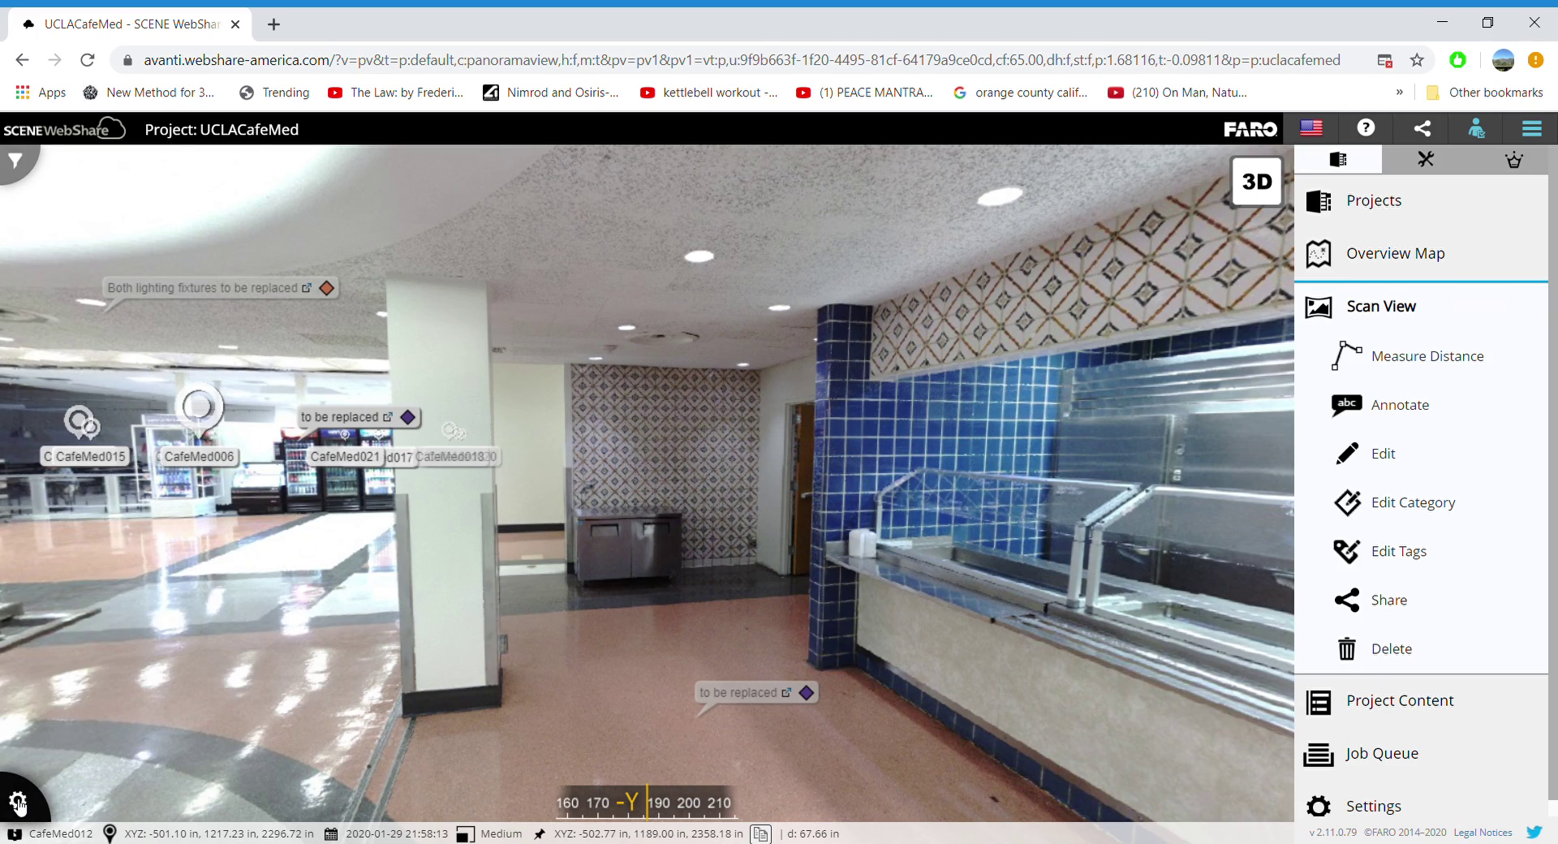
pyautogui.moveTo(139, 514)
pyautogui.mouseDown()
pyautogui.moveTo(568, 523)
pyautogui.moveTo(560, 559)
pyautogui.mouseUp()
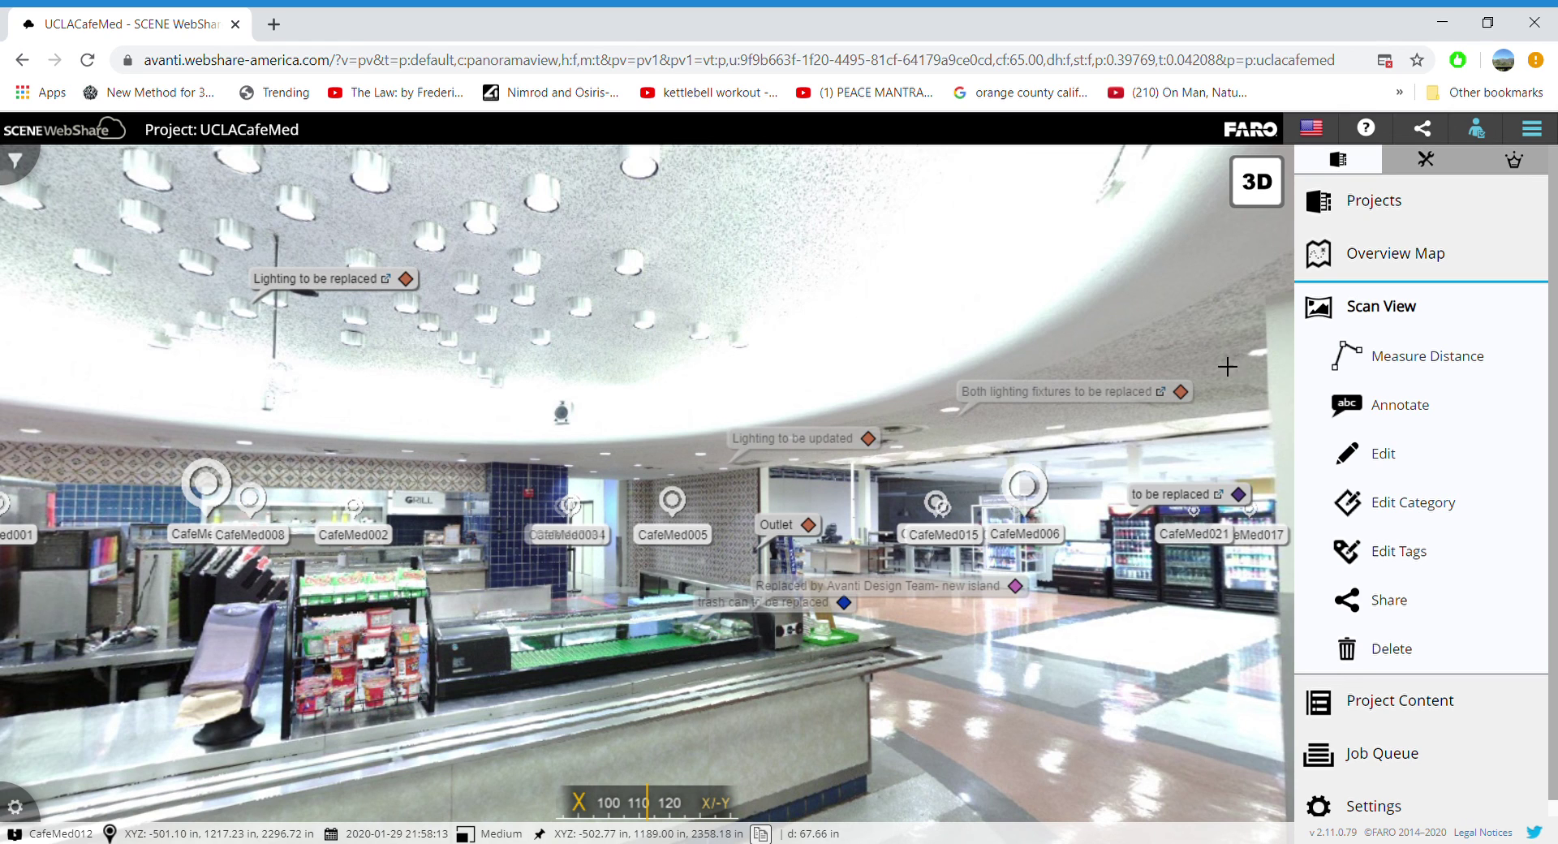
# Drag the refrigerators' 'to be replaced' label and the 'trash can' label down onto their objects.
pyautogui.moveTo(1182, 452); pyautogui.dragTo(1138, 454)
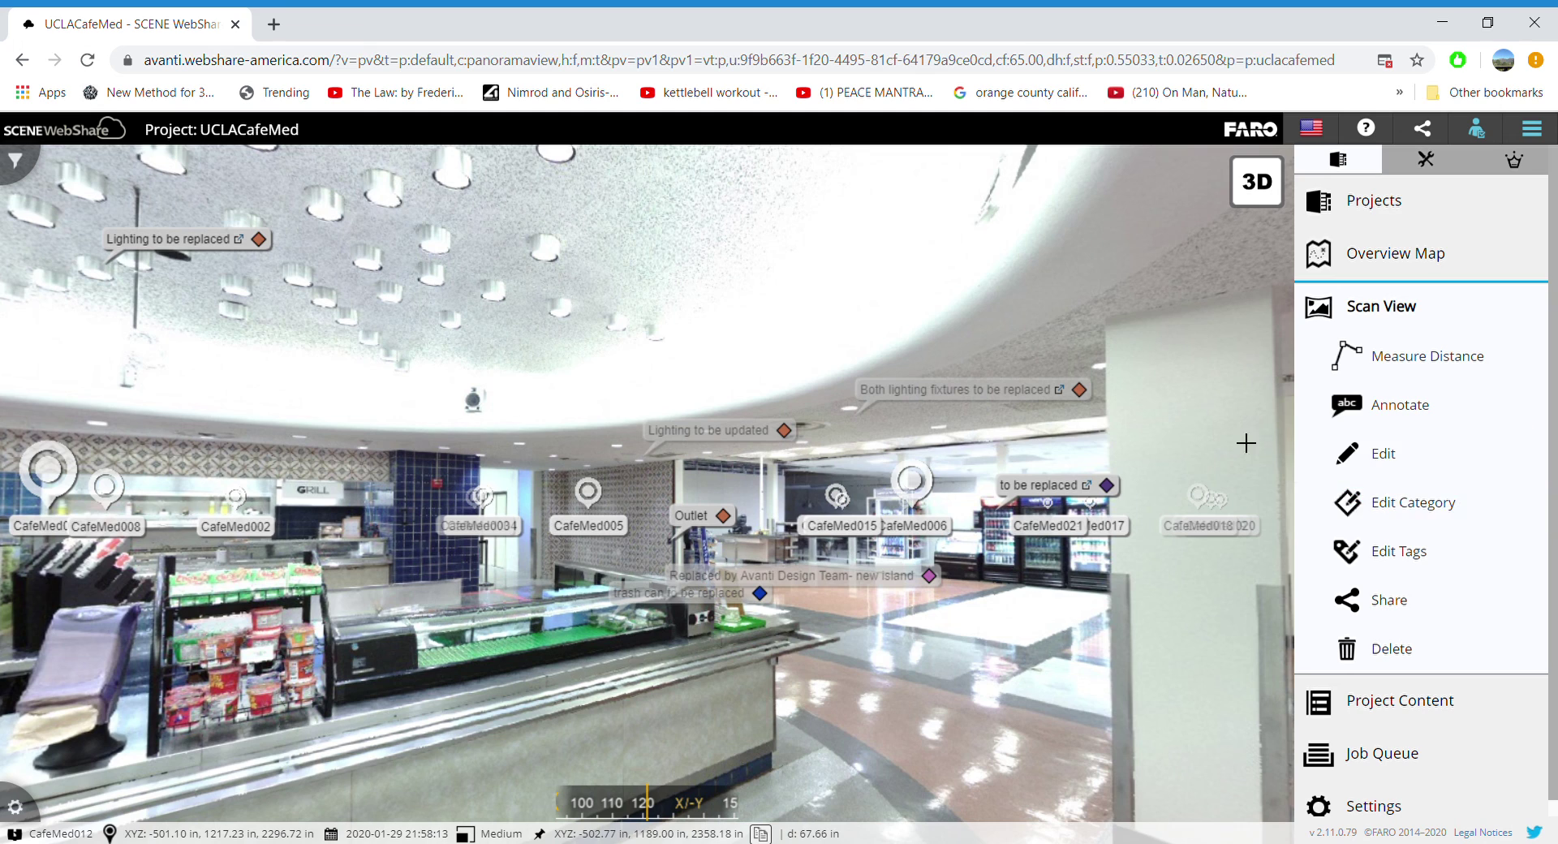
pyautogui.moveTo(1051, 495)
pyautogui.mouseDown()
pyautogui.moveTo(1027, 568)
pyautogui.moveTo(1039, 616)
pyautogui.mouseUp()
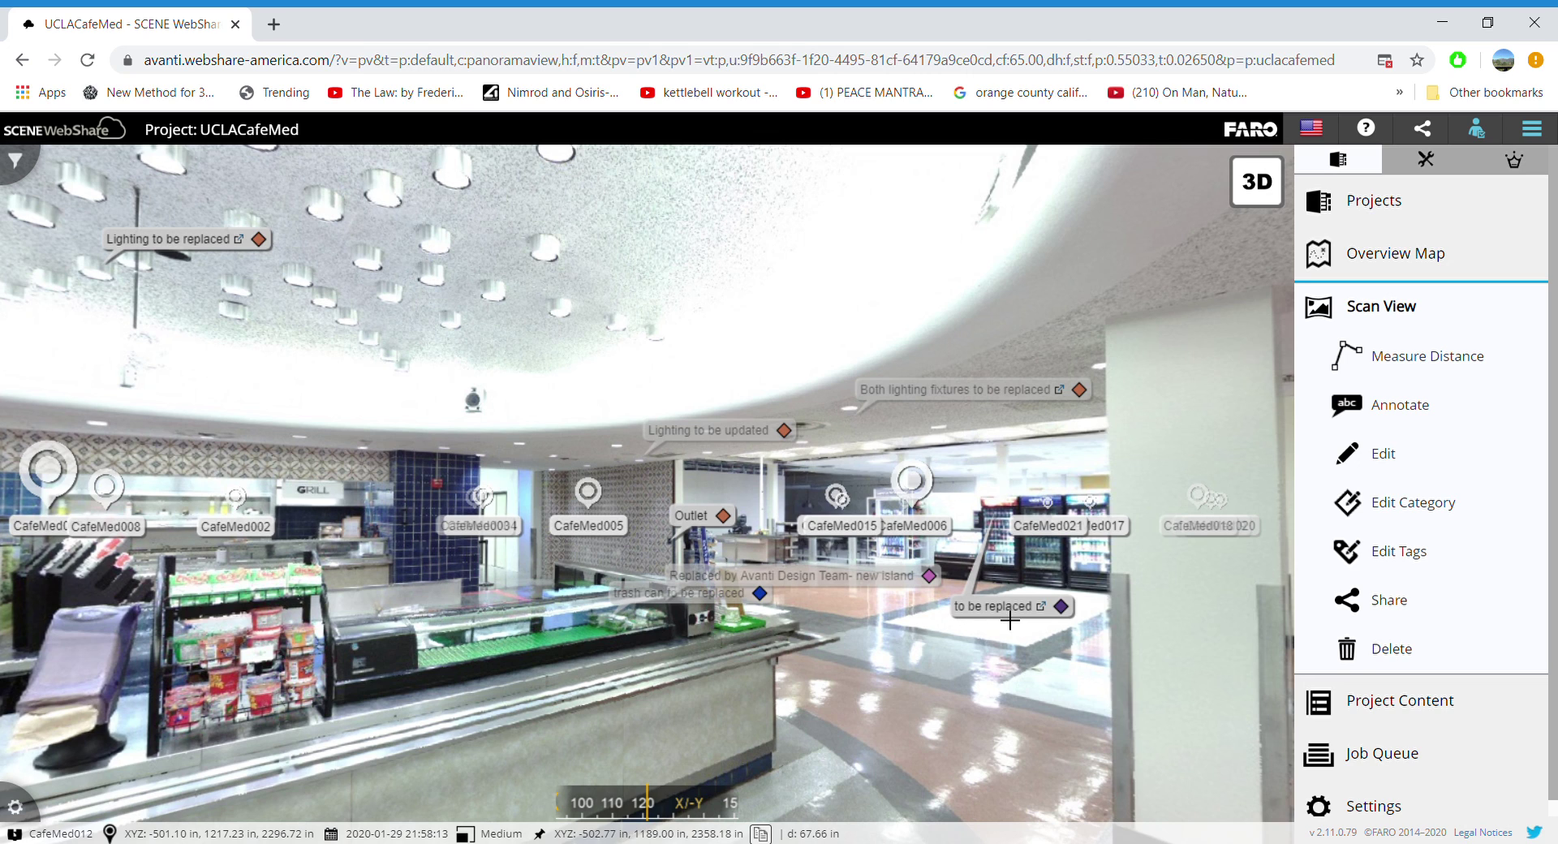
pyautogui.moveTo(659, 610)
pyautogui.mouseDown()
pyautogui.moveTo(781, 710)
pyautogui.moveTo(720, 667)
pyautogui.mouseUp()
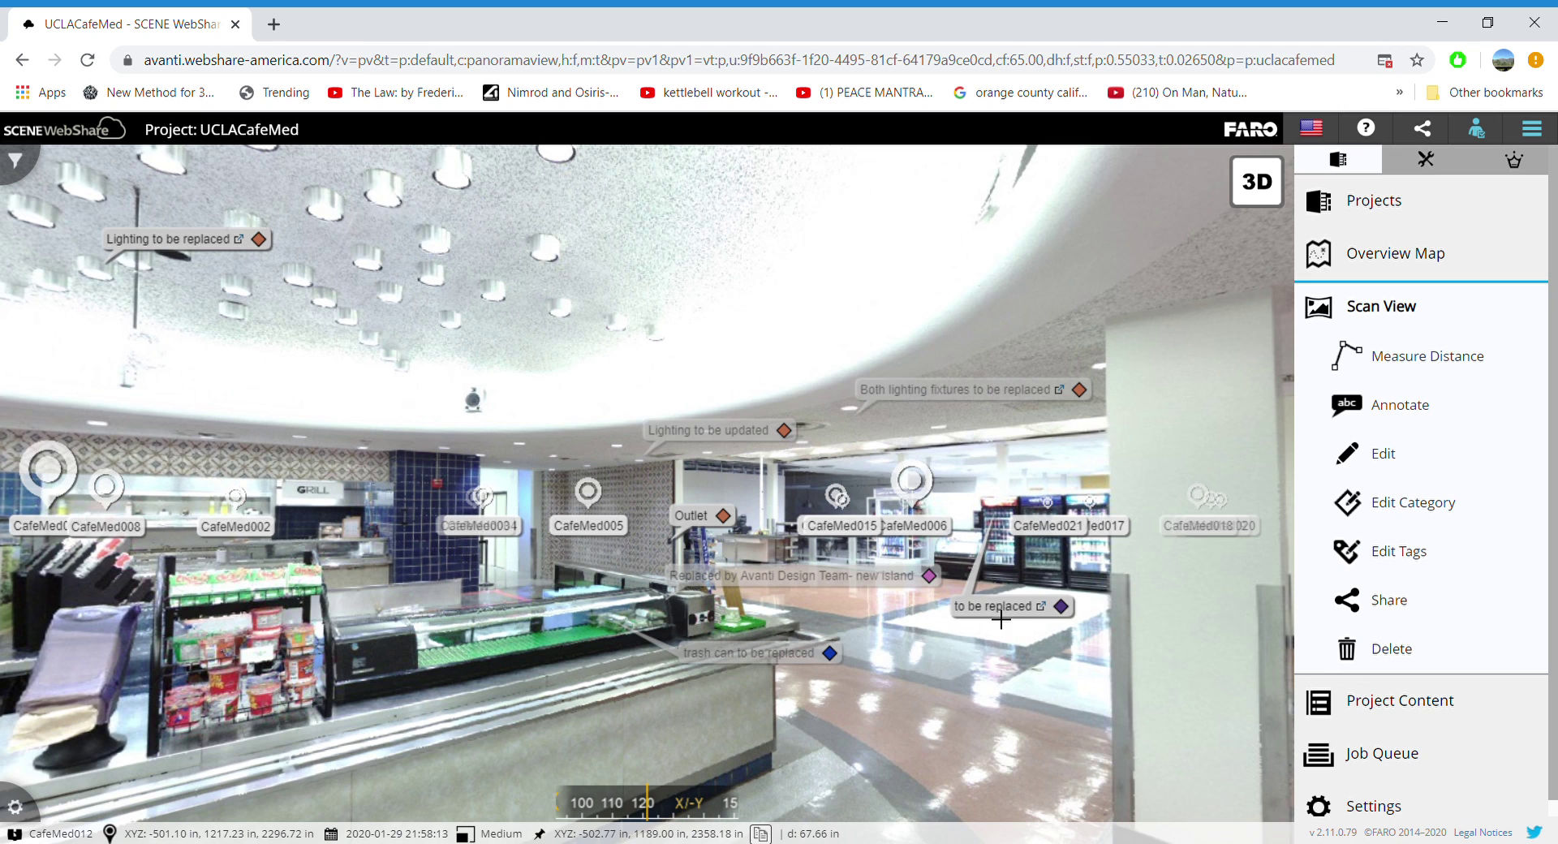
pyautogui.moveTo(1018, 619)
pyautogui.mouseDown()
pyautogui.moveTo(1027, 593)
pyautogui.moveTo(1033, 635)
pyautogui.mouseUp()
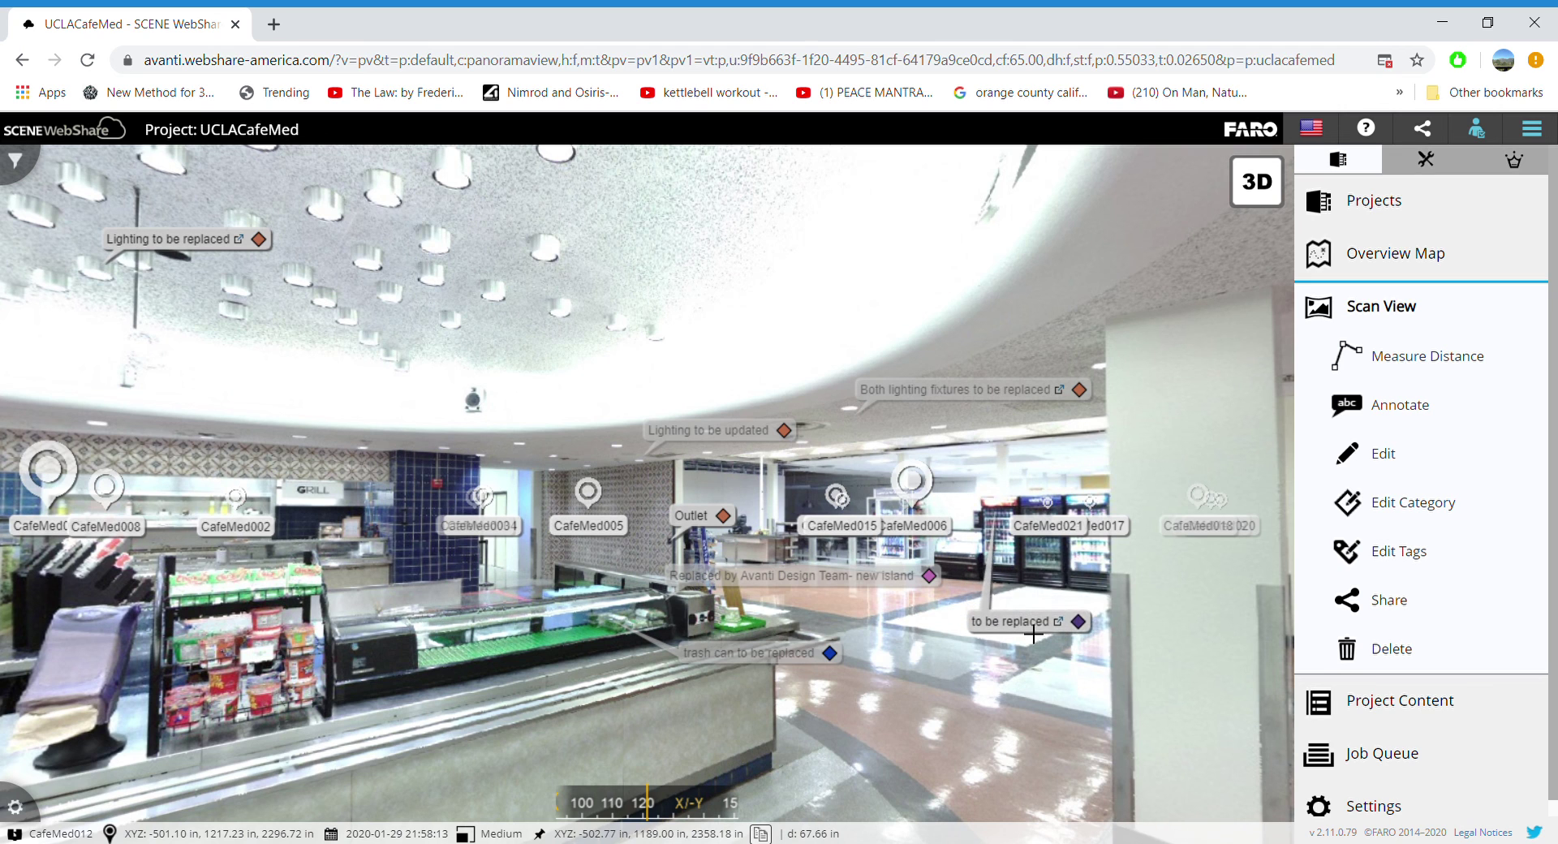
# Lower the counter's 'To Be Replaced' label onto the counter, then bring up the category and tag filter.
pyautogui.moveTo(392, 644); pyautogui.dragTo(540, 541)
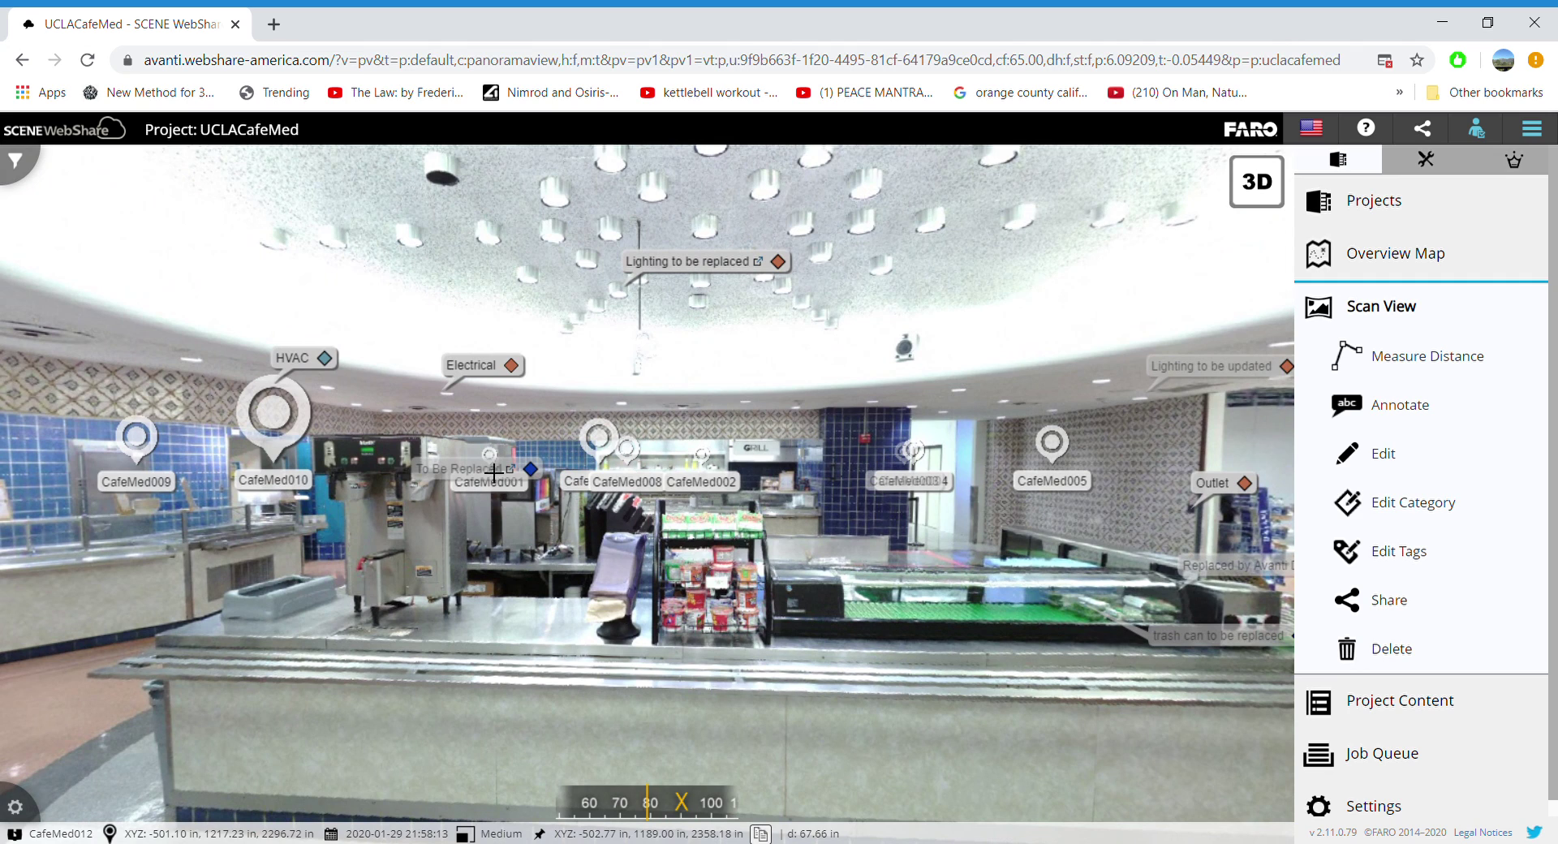
pyautogui.moveTo(487, 485)
pyautogui.mouseDown()
pyautogui.moveTo(503, 615)
pyautogui.moveTo(542, 572)
pyautogui.mouseUp()
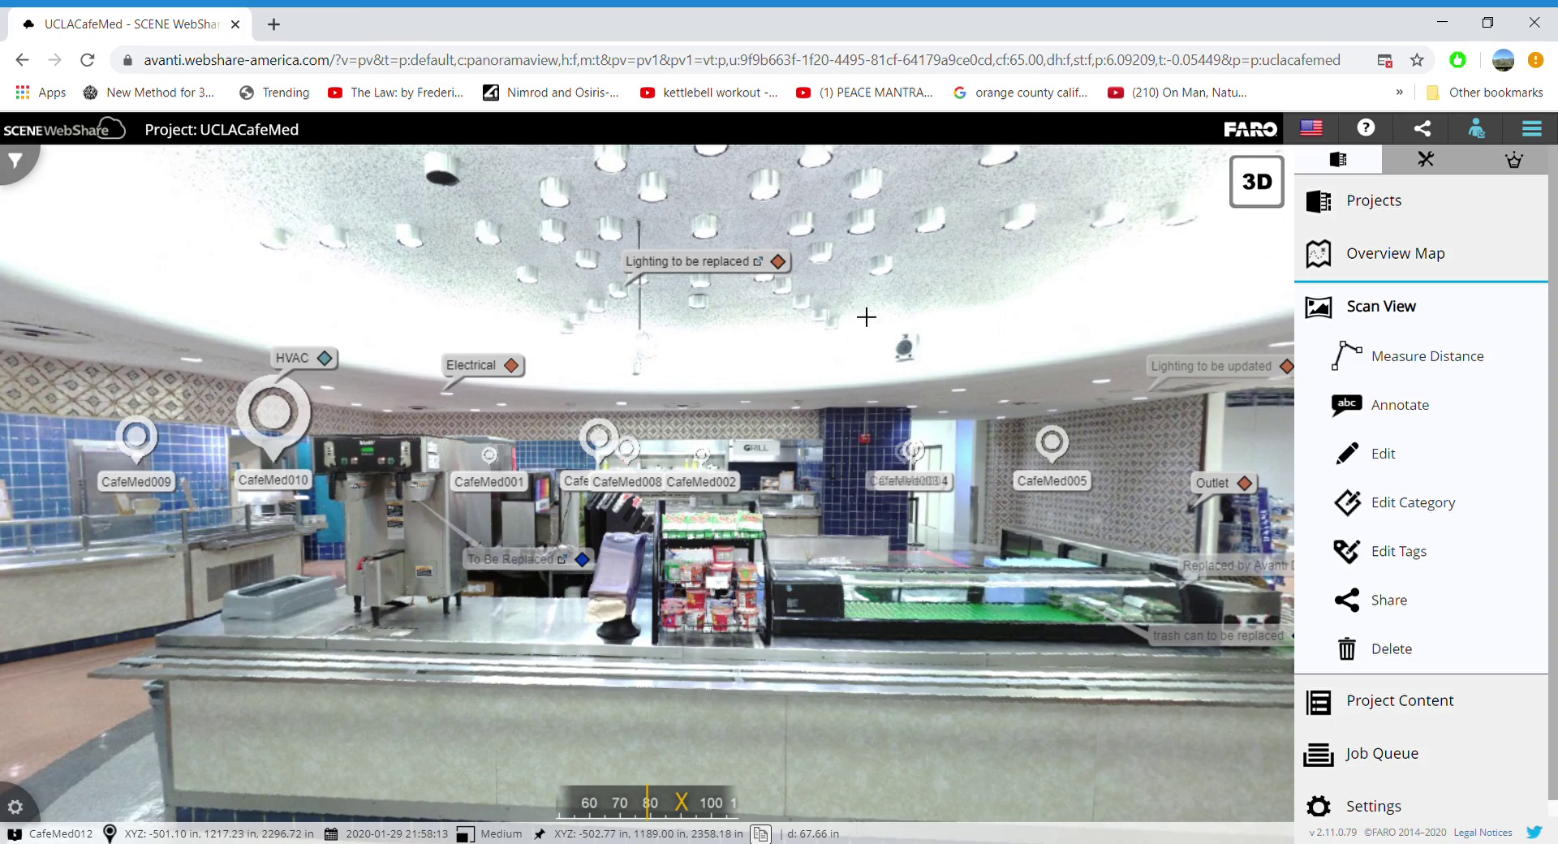
pyautogui.moveTo(865, 316); pyautogui.dragTo(791, 312)
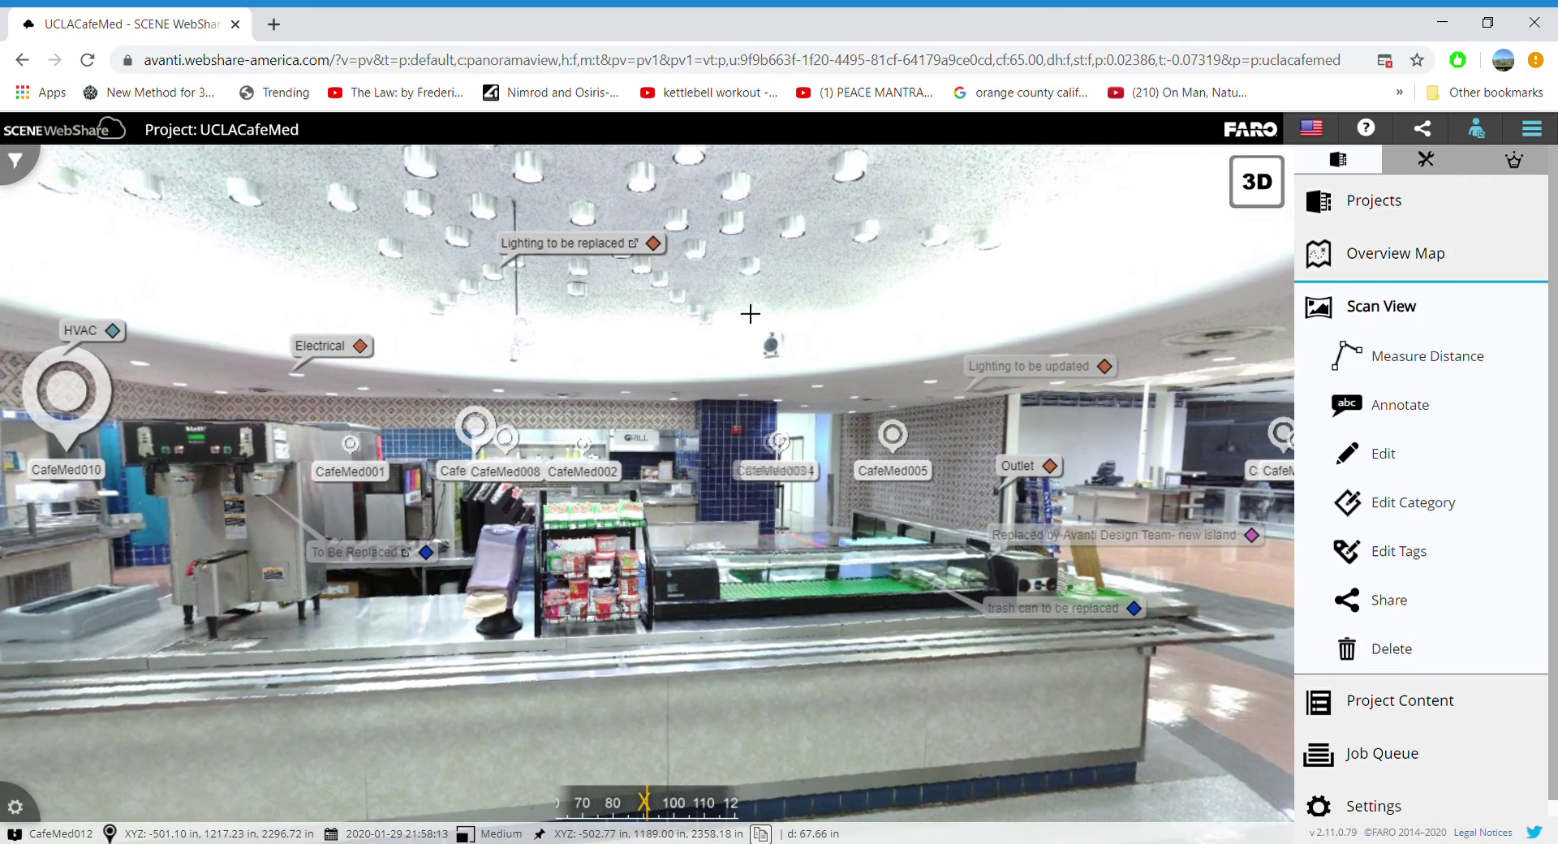
pyautogui.click(36, 171)
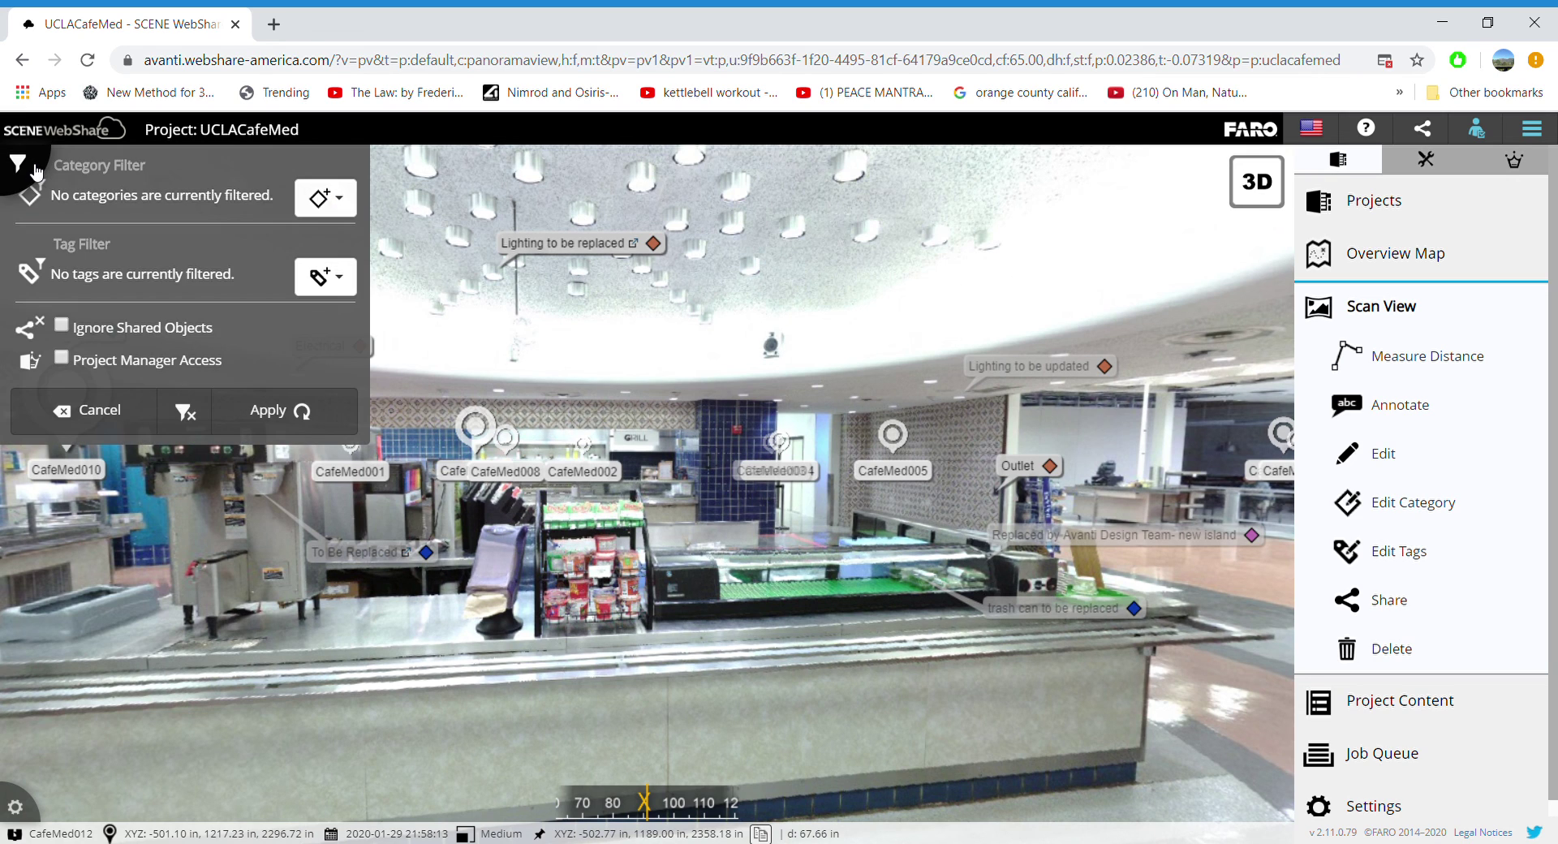
# Choose 'electrical' in the Category Filter so only electrical annotations show.
pyautogui.click(350, 211)
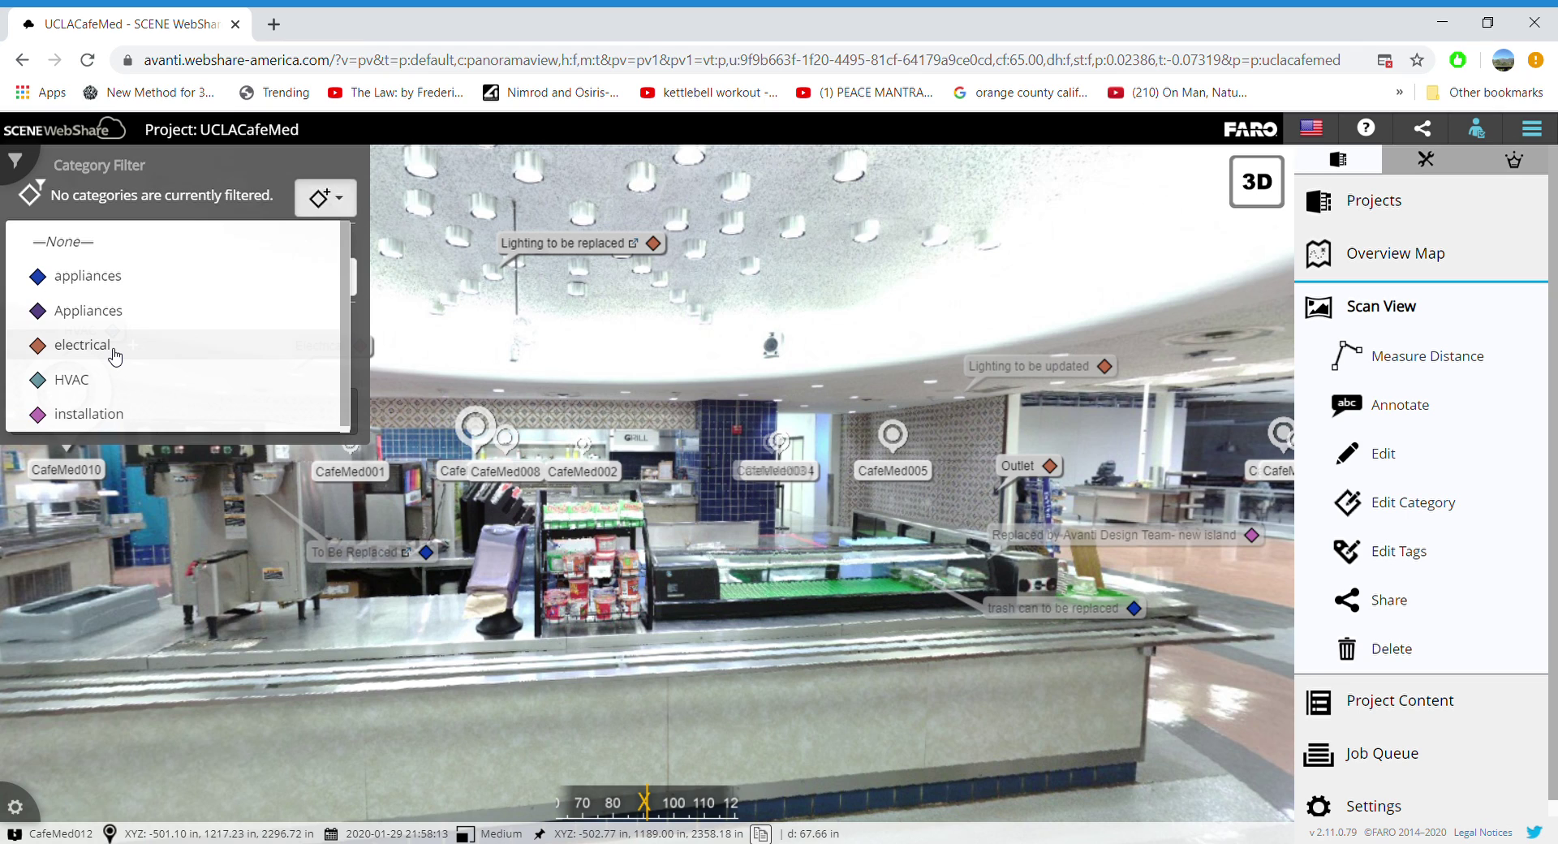
pyautogui.click(82, 345)
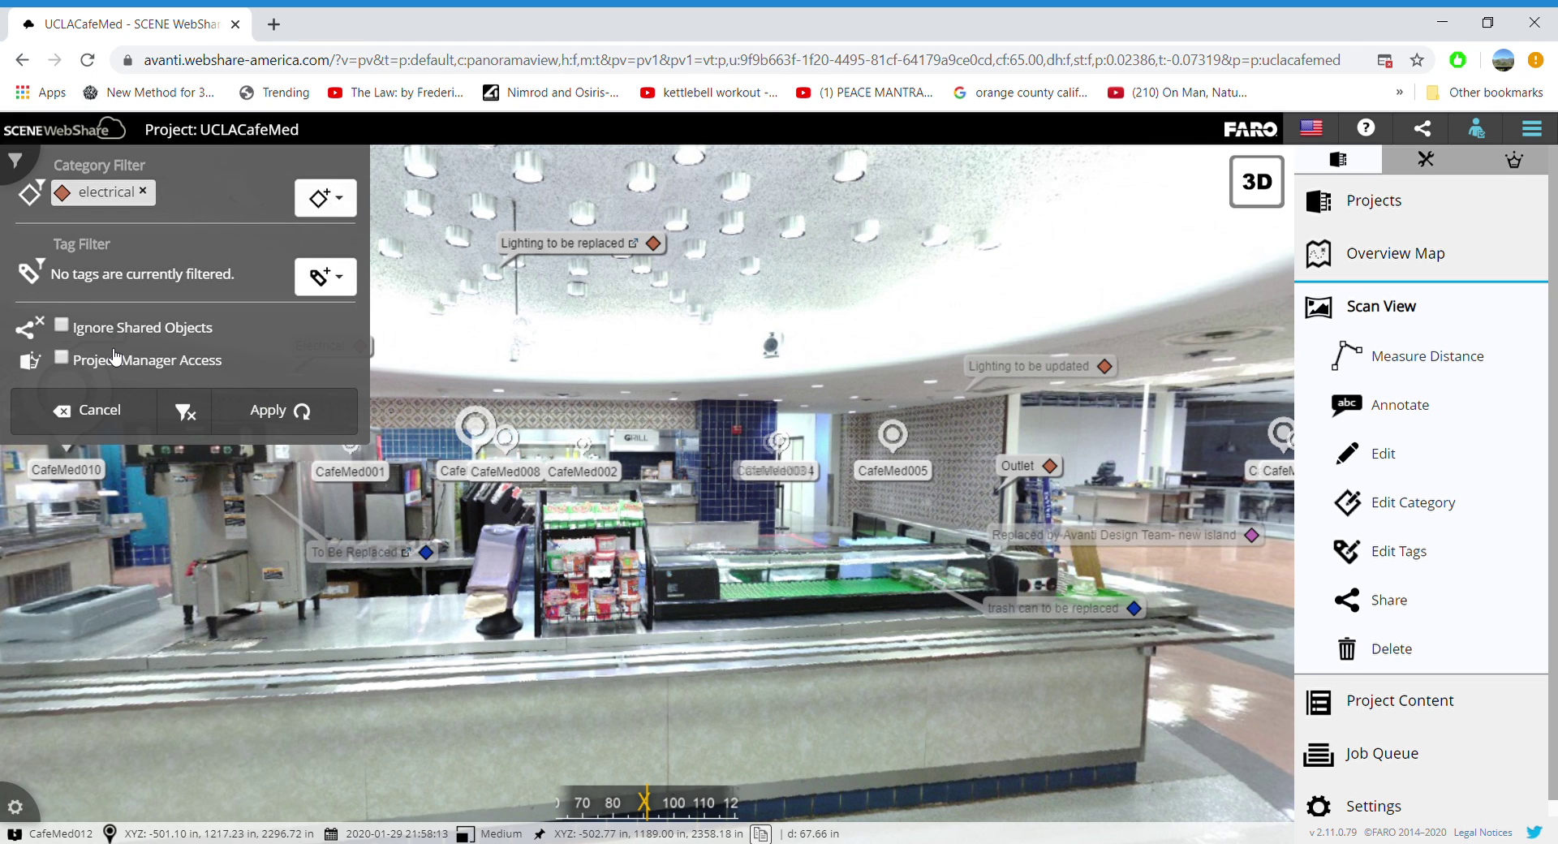
# Apply the electrical category filter and tilt the view up toward the ceiling lights.
pyautogui.click(272, 411)
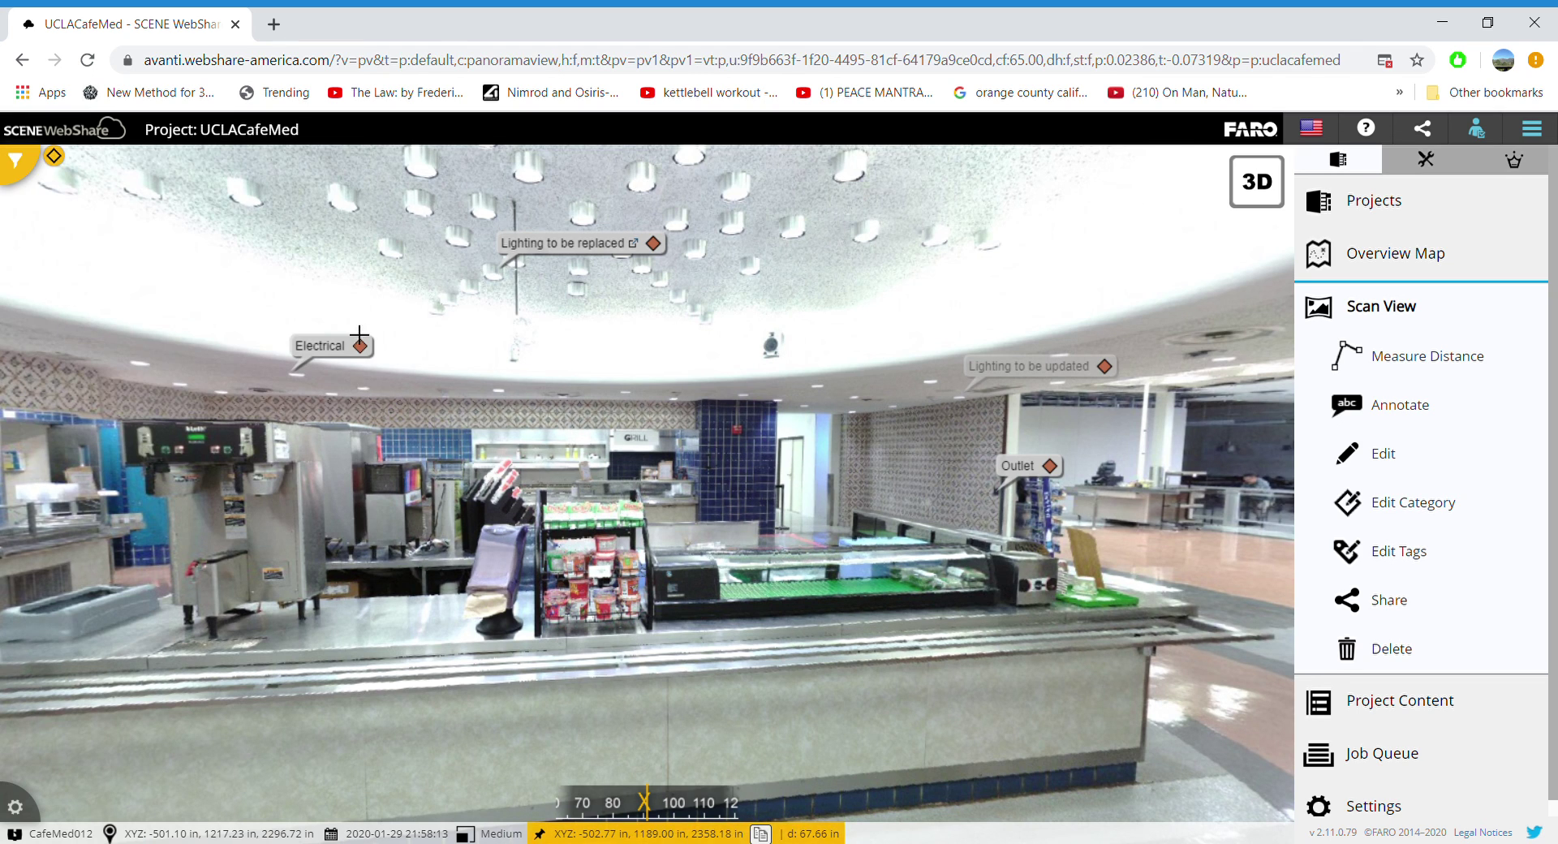
pyautogui.moveTo(966, 345); pyautogui.dragTo(855, 358)
pyautogui.moveTo(973, 478); pyautogui.dragTo(473, 417)
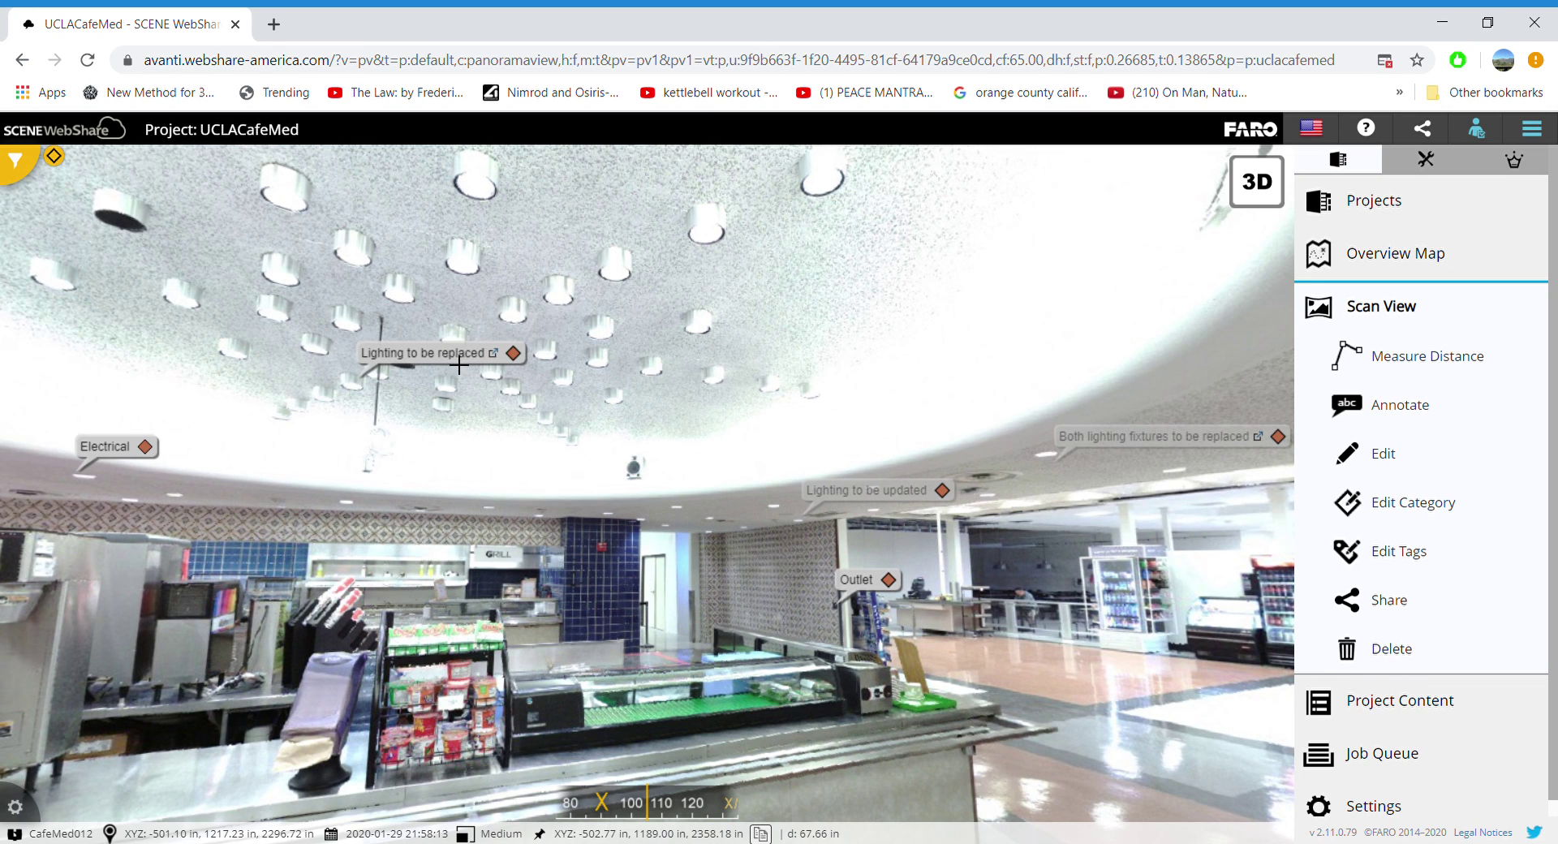
# Move the 'Lighting to be replaced' label lower and bring up its action menu.
pyautogui.moveTo(447, 365); pyautogui.dragTo(503, 453)
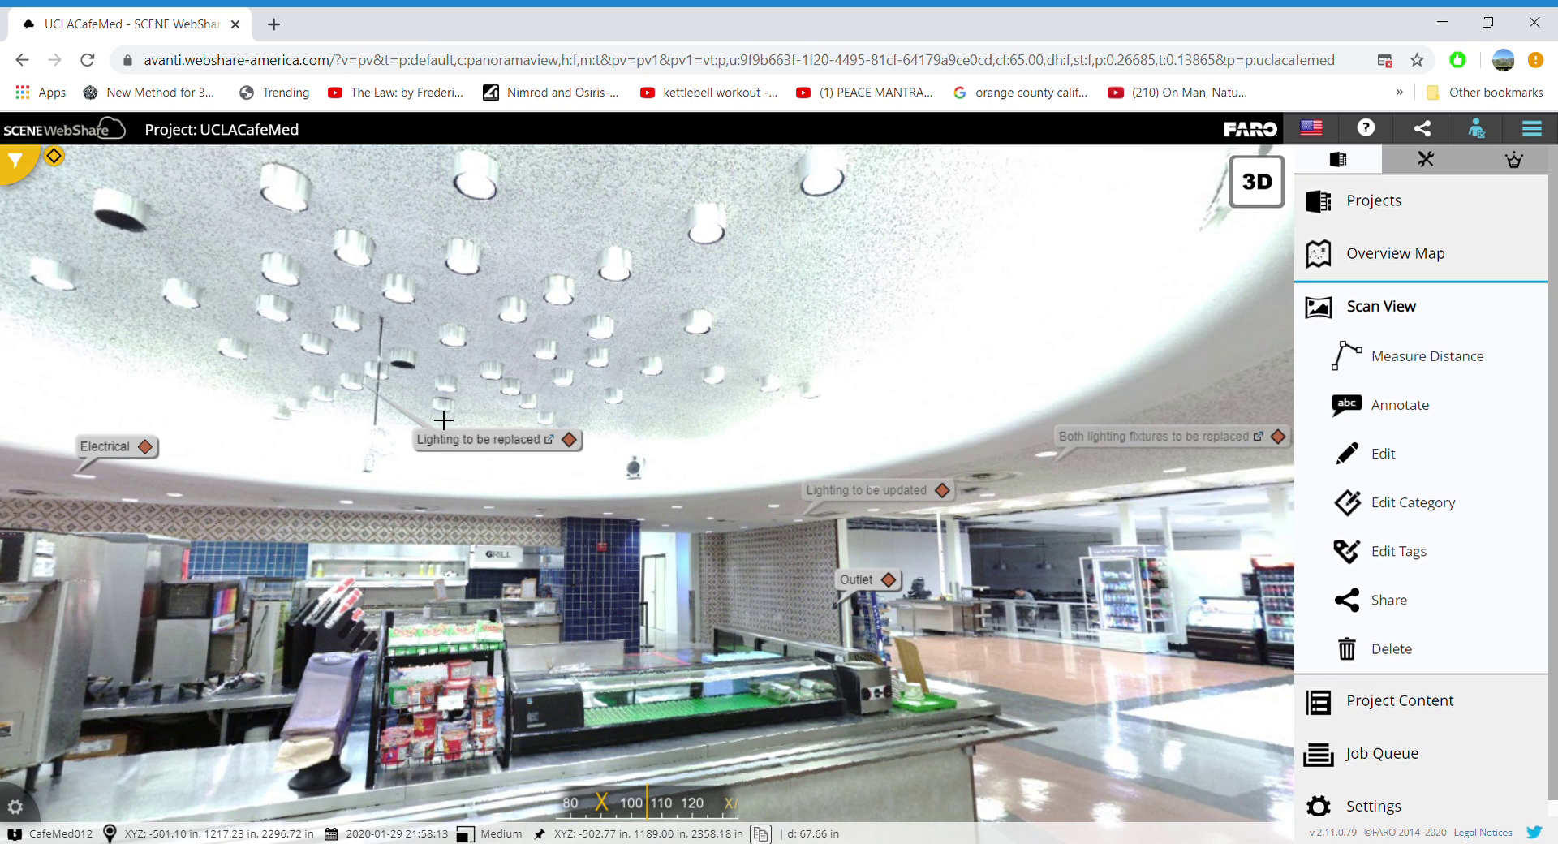
pyautogui.moveTo(512, 451)
pyautogui.mouseDown()
pyautogui.moveTo(527, 353)
pyautogui.moveTo(511, 317)
pyautogui.moveTo(443, 302)
pyautogui.moveTo(442, 374)
pyautogui.moveTo(512, 439)
pyautogui.moveTo(504, 497)
pyautogui.moveTo(509, 470)
pyautogui.mouseUp()
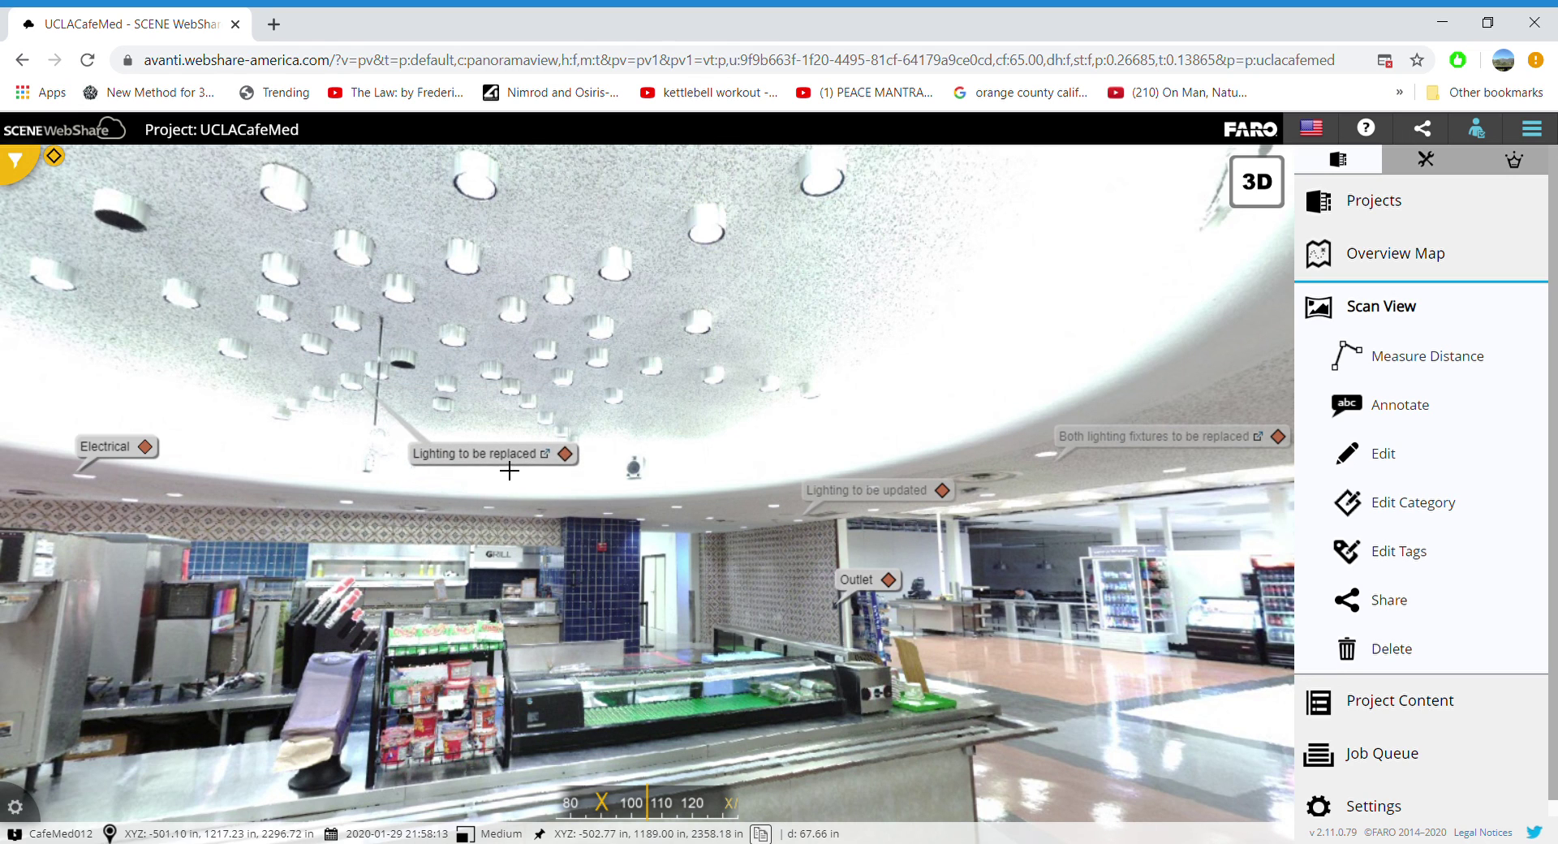
pyautogui.click(523, 457)
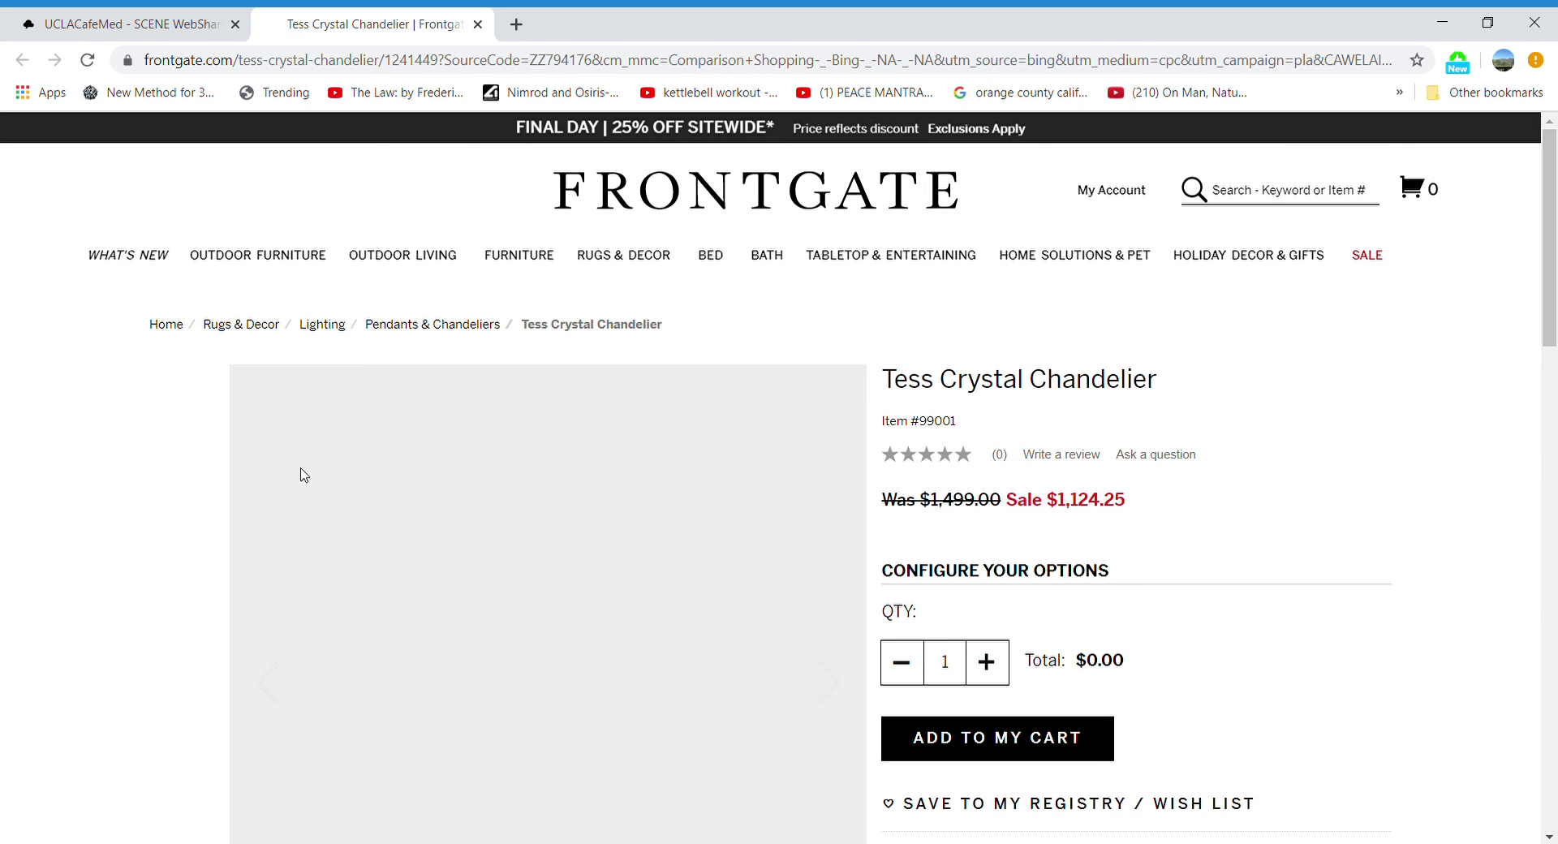
# Scroll through the Frontgate Tess Crystal Chandelier product page.
pyautogui.scroll(-3, 244, 469)
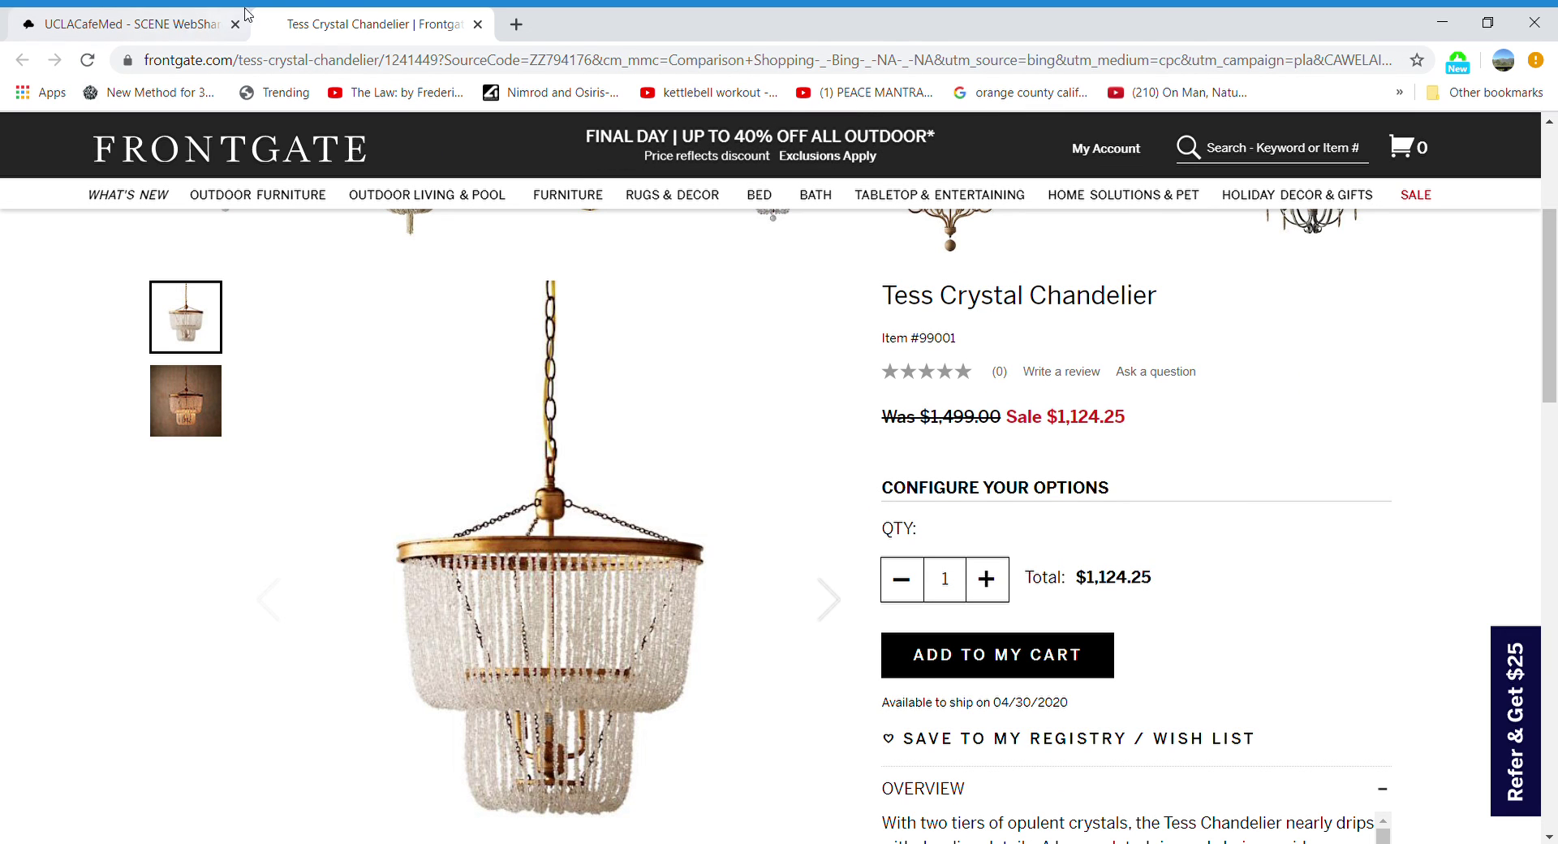
# Close the product tab and remove the 'electrical' category filter so all annotations show.
pyautogui.click(478, 24)
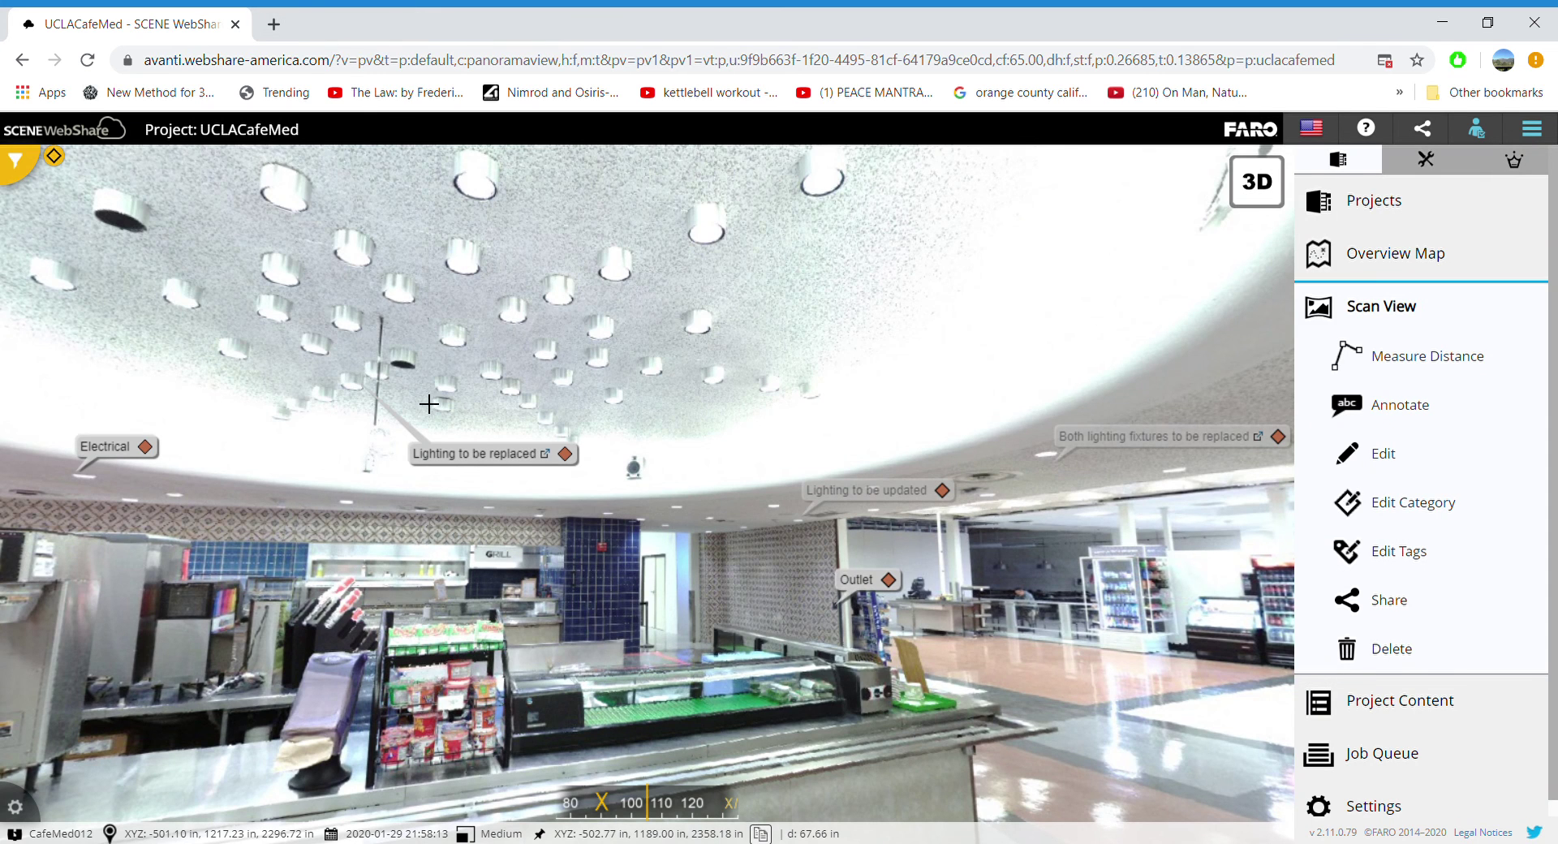
pyautogui.click(18, 162)
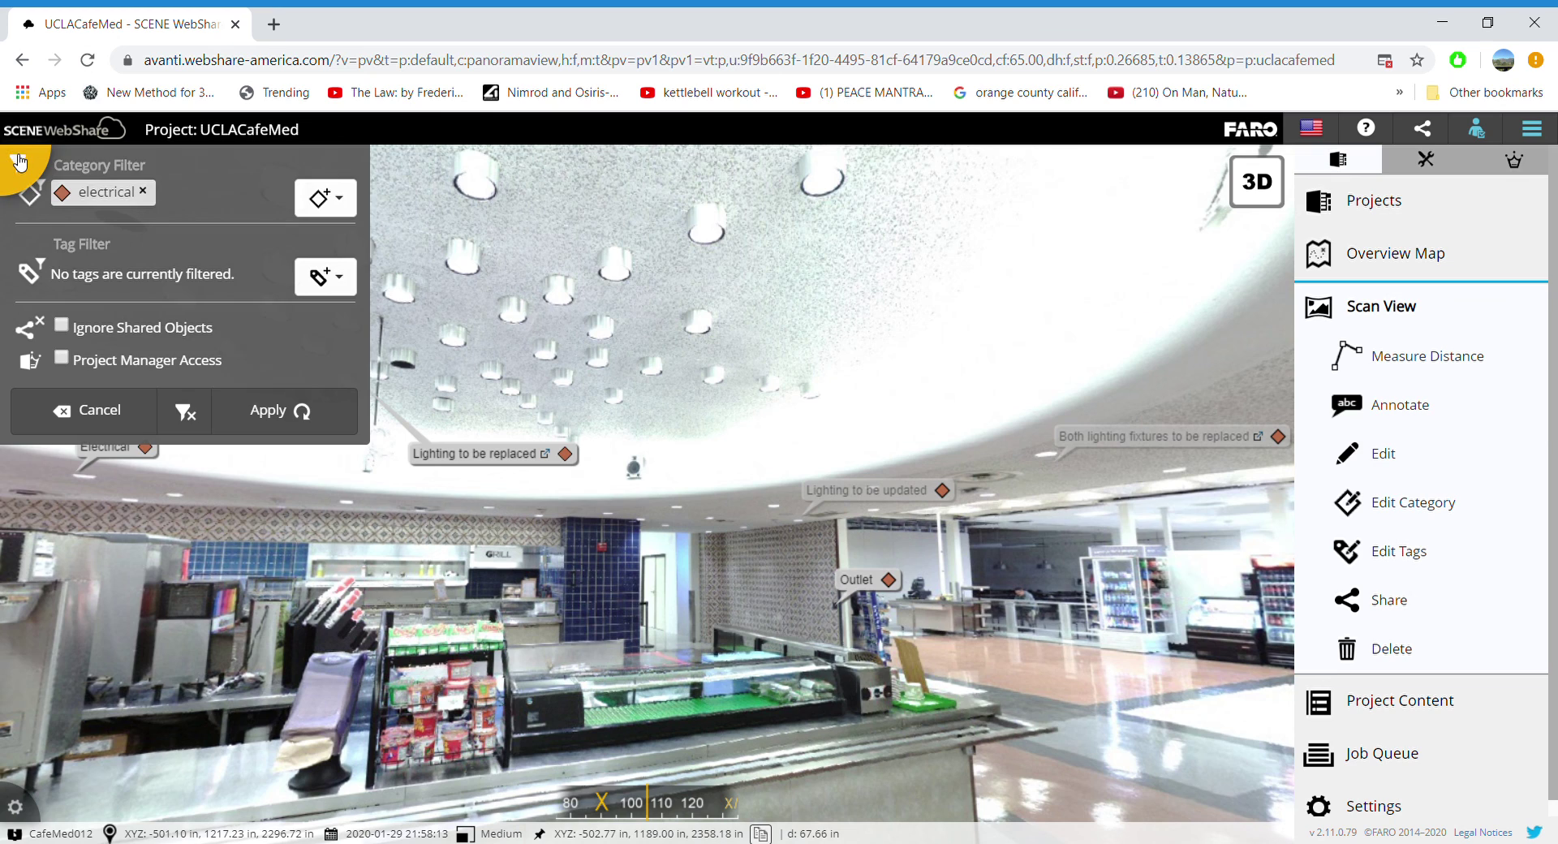
pyautogui.click(143, 192)
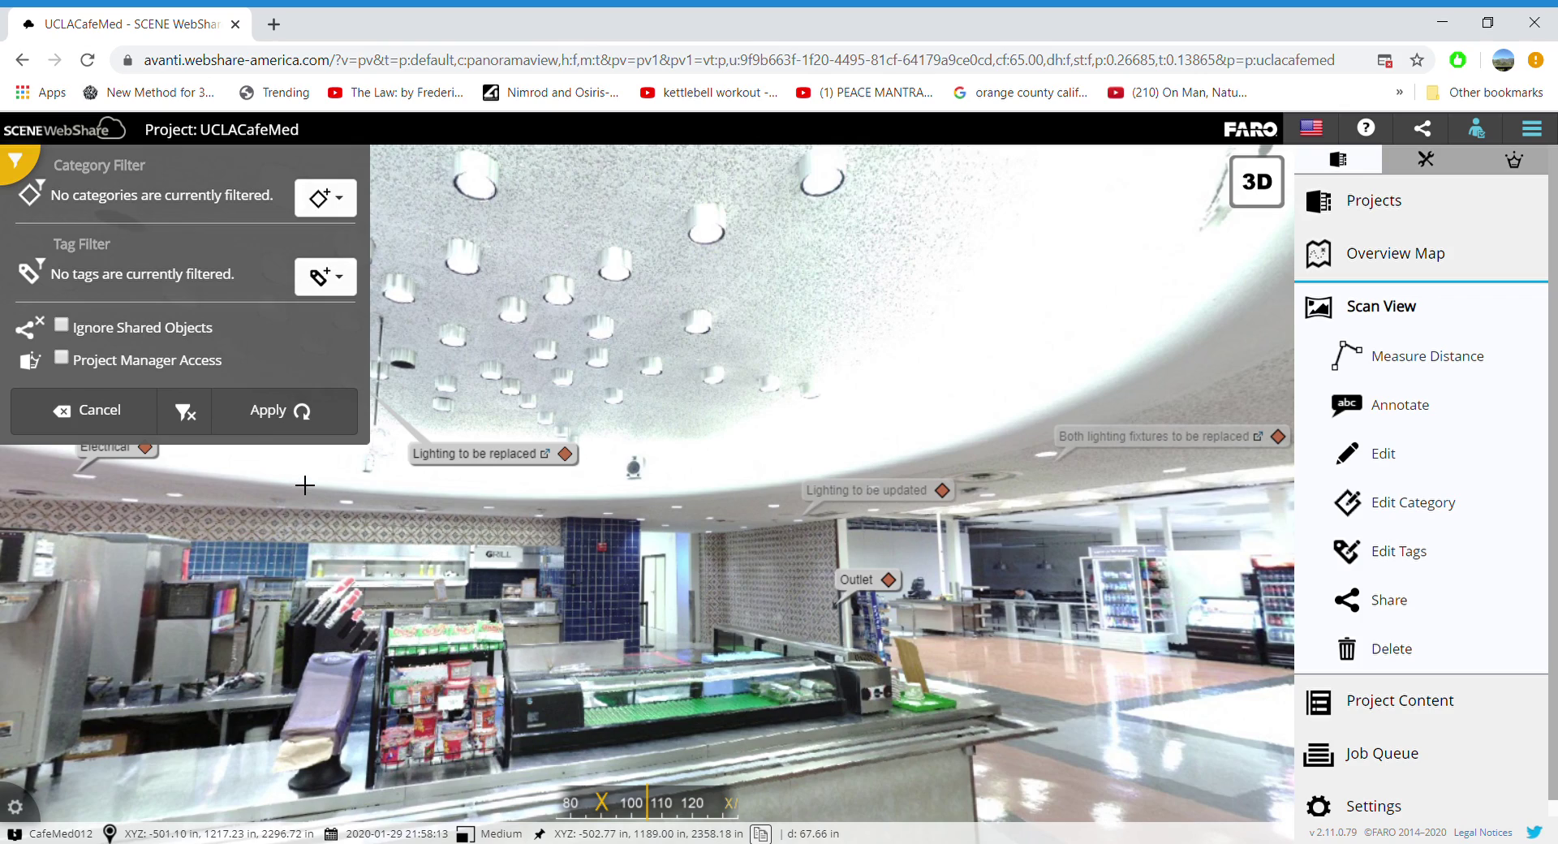
pyautogui.click(304, 421)
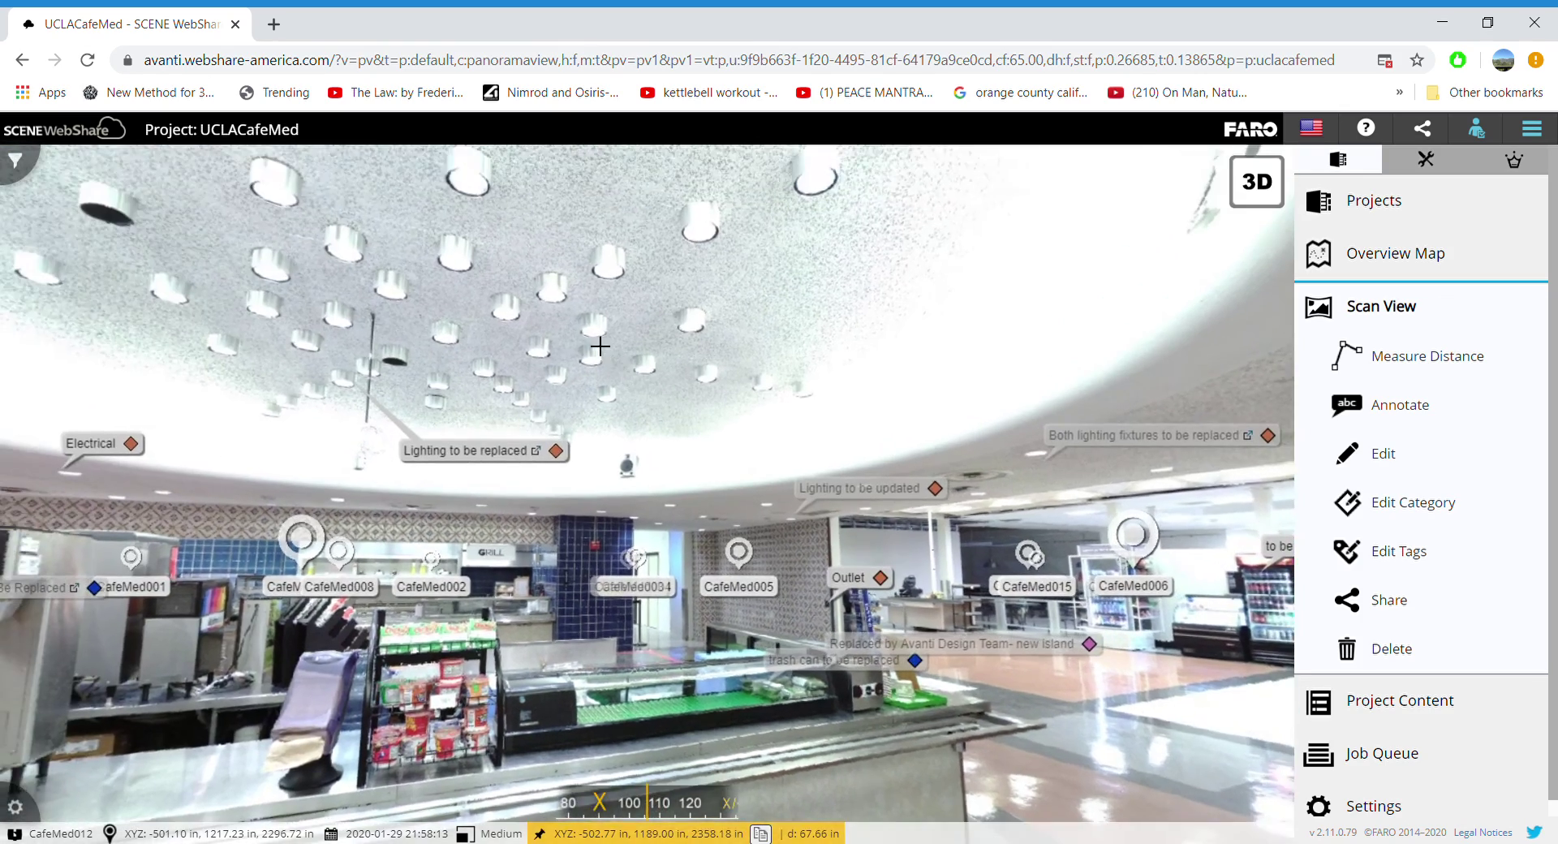
# Look around the kitchen and jump to scan CafeMed013 near the refrigerator.
pyautogui.moveTo(600, 347); pyautogui.dragTo(792, 688)
pyautogui.moveTo(916, 603); pyautogui.dragTo(706, 608)
pyautogui.moveTo(560, 596); pyautogui.dragTo(617, 588)
pyautogui.moveTo(487, 586); pyautogui.dragTo(641, 588)
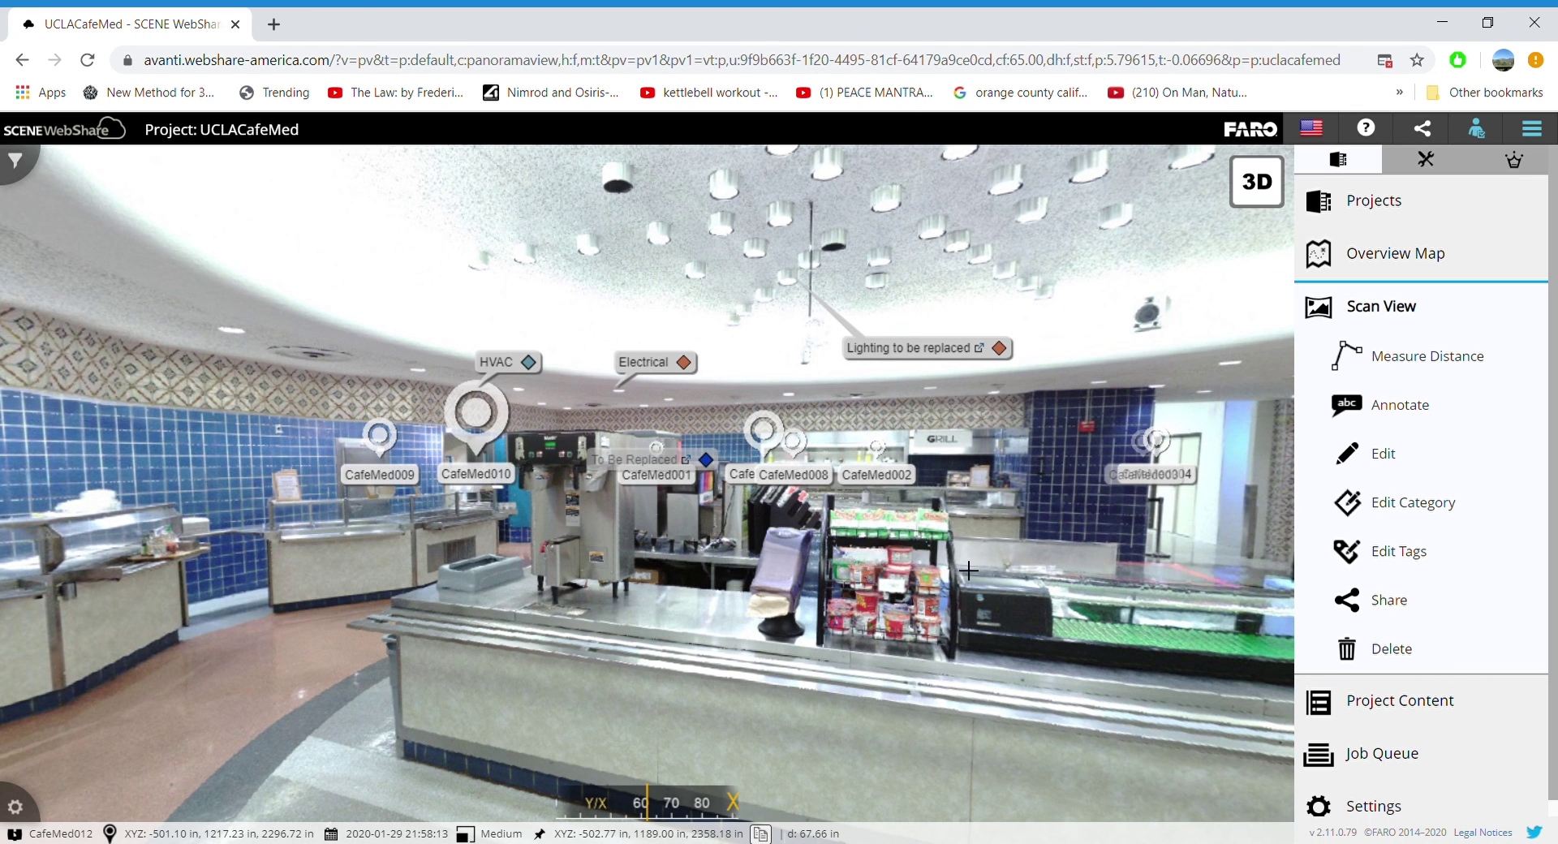
pyautogui.moveTo(969, 570); pyautogui.dragTo(671, 584)
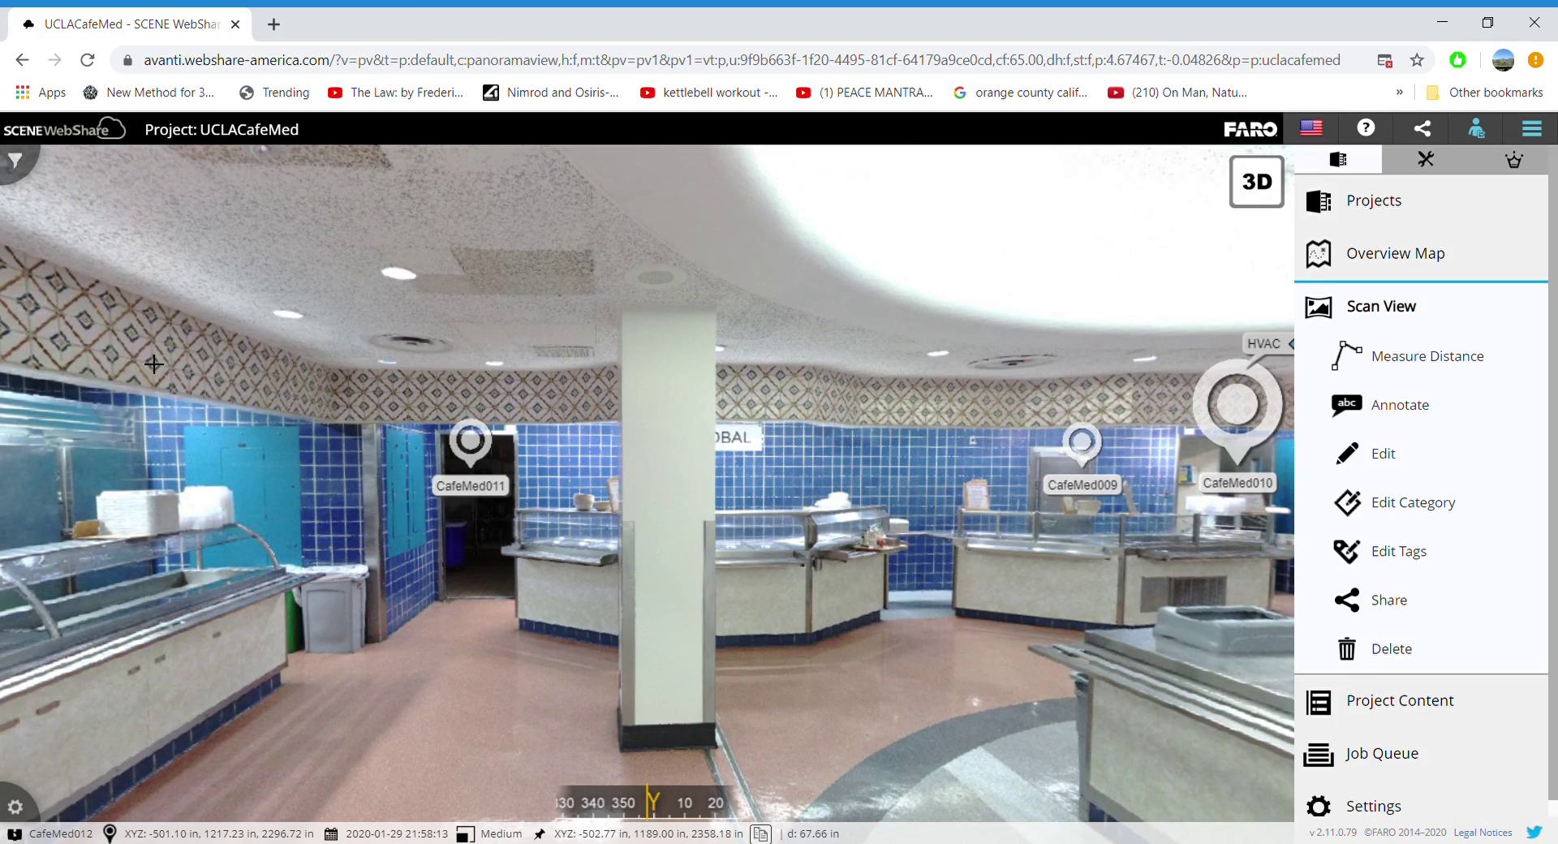
pyautogui.moveTo(413, 436); pyautogui.dragTo(780, 422)
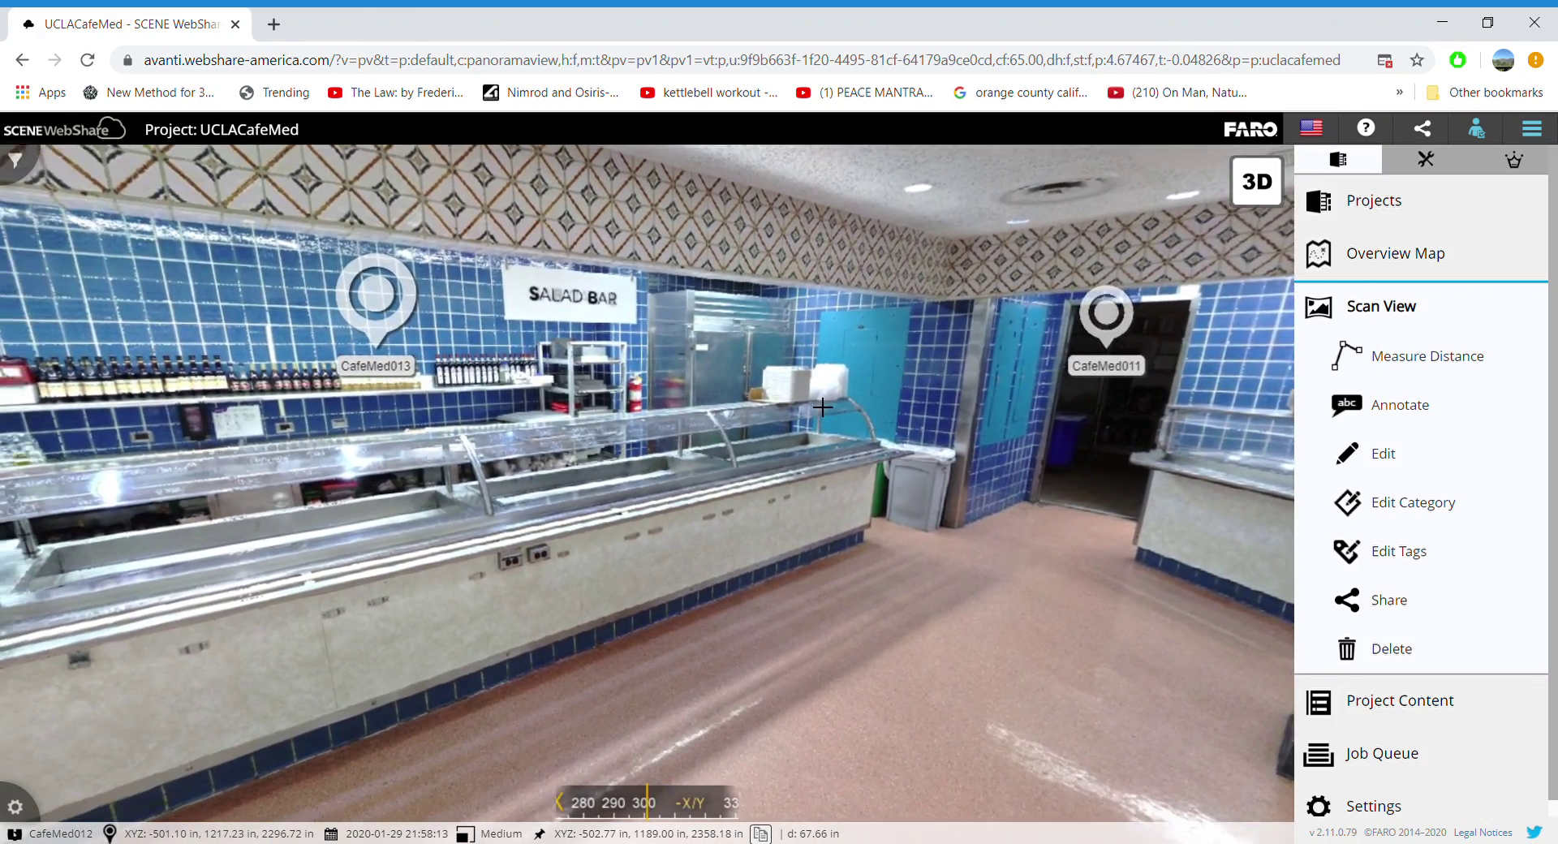
pyautogui.click(408, 311)
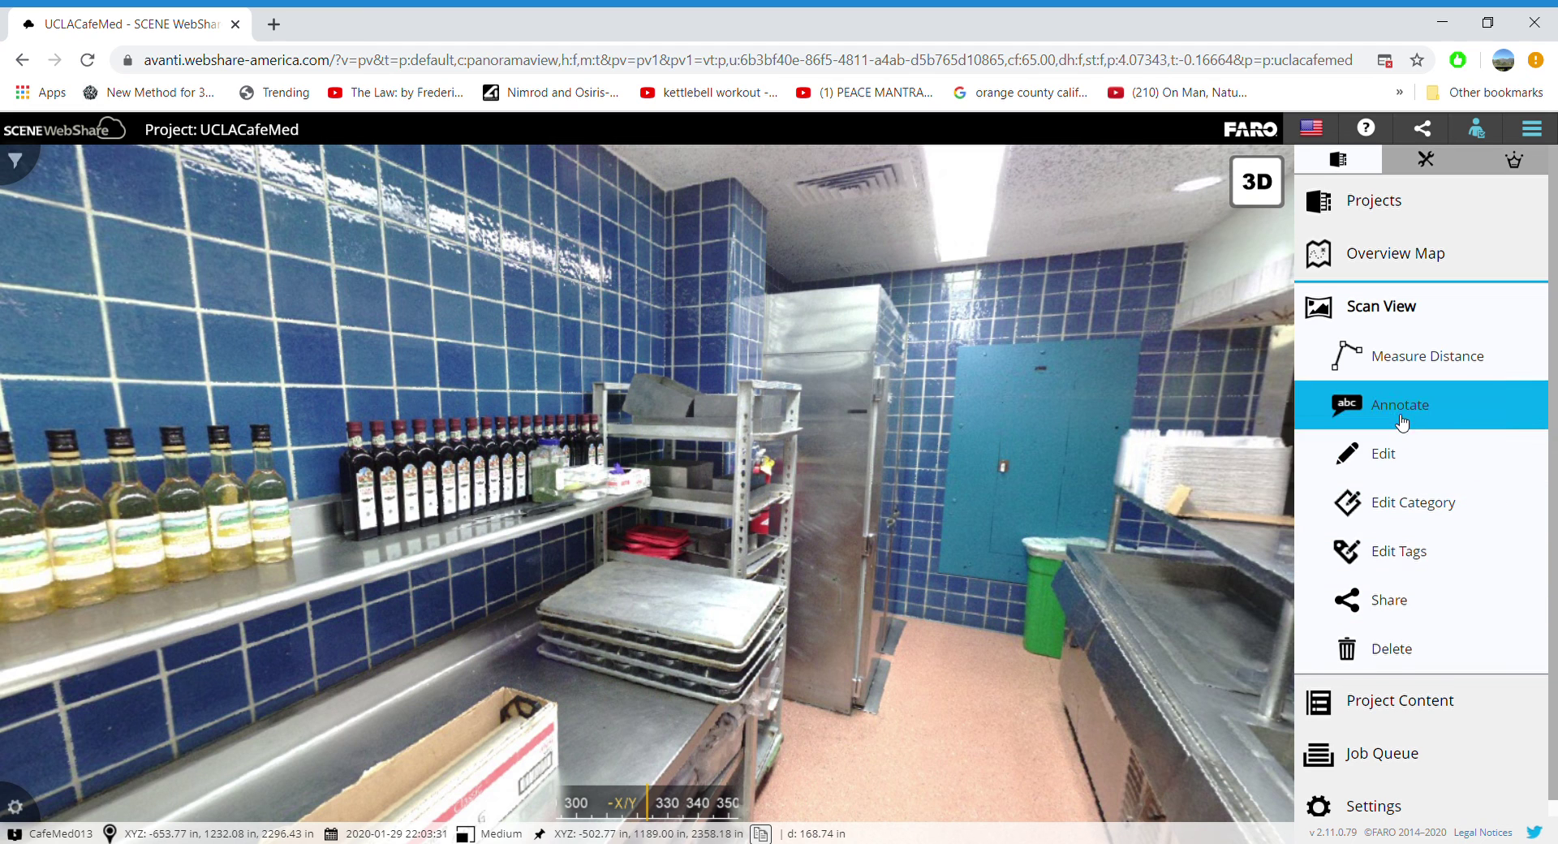
# Pin a new annotation on the refrigerator door and name it 'to be replaced'.
pyautogui.click(1402, 421)
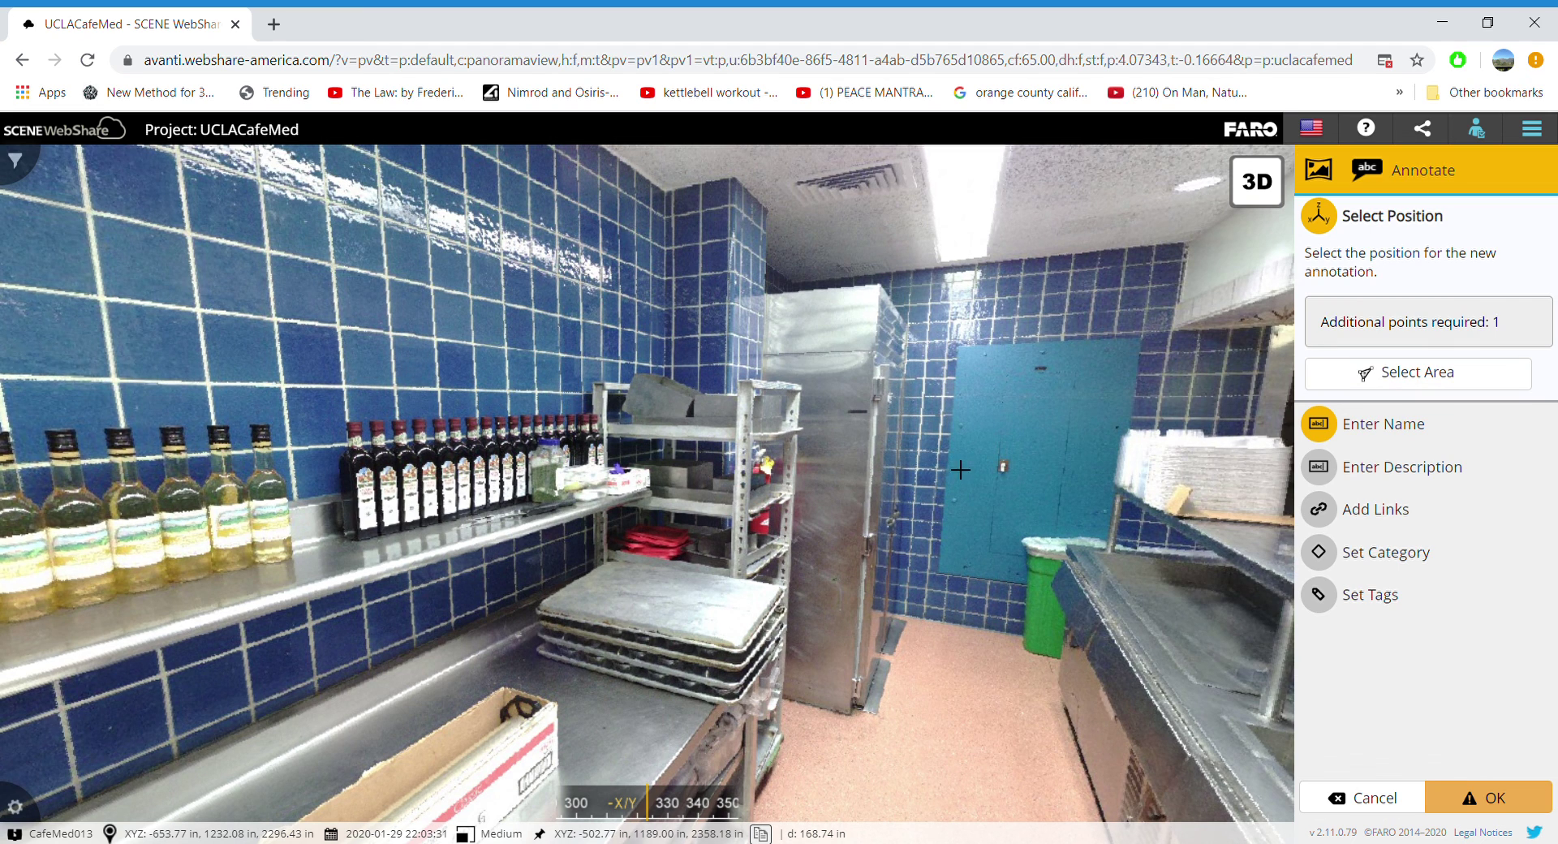
pyautogui.click(859, 478)
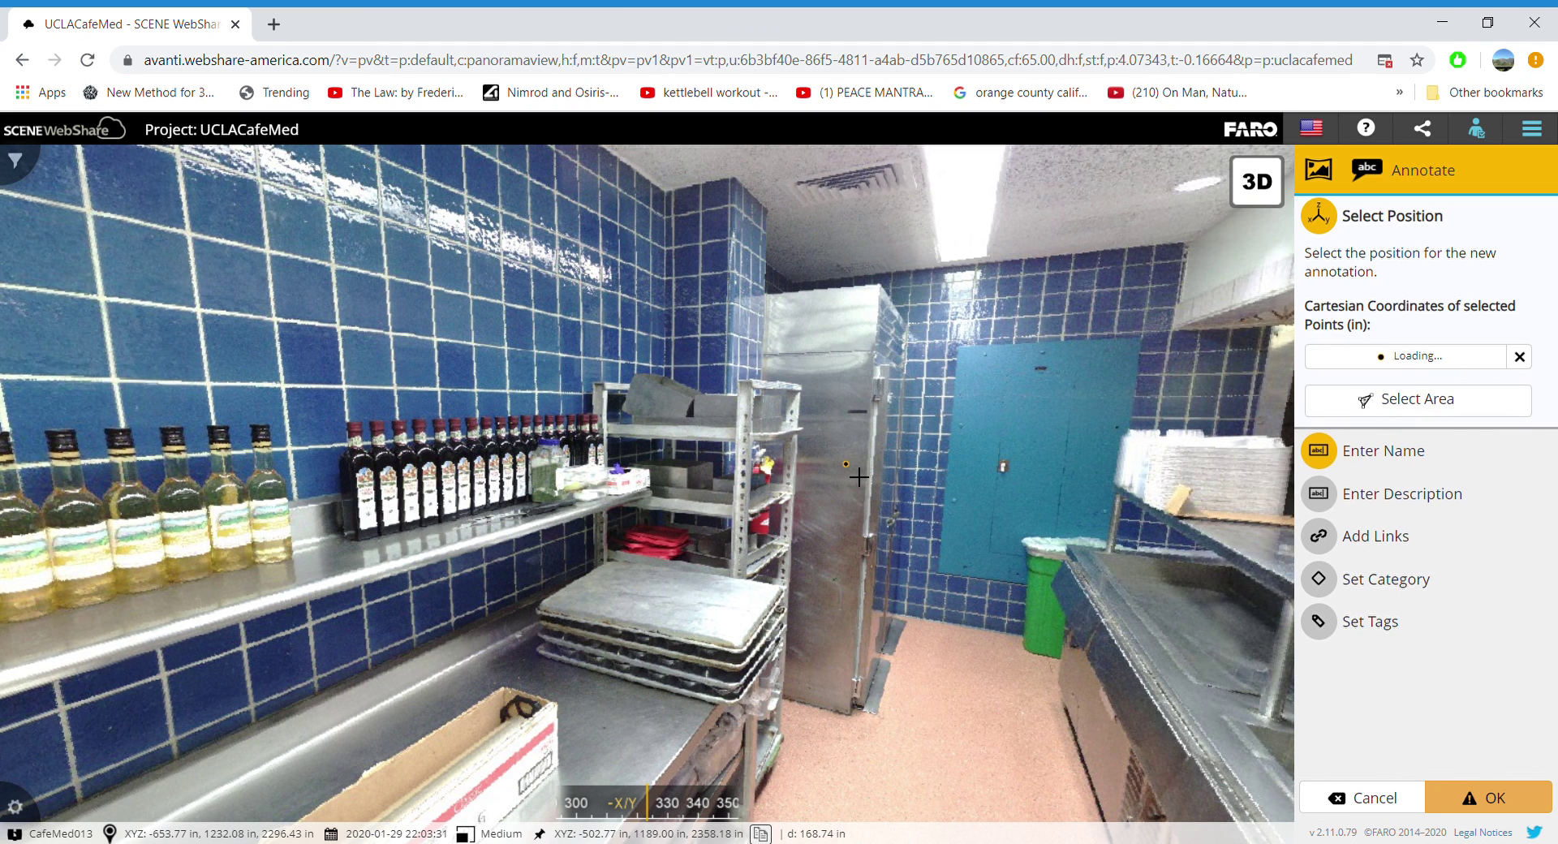
pyautogui.click(1366, 453)
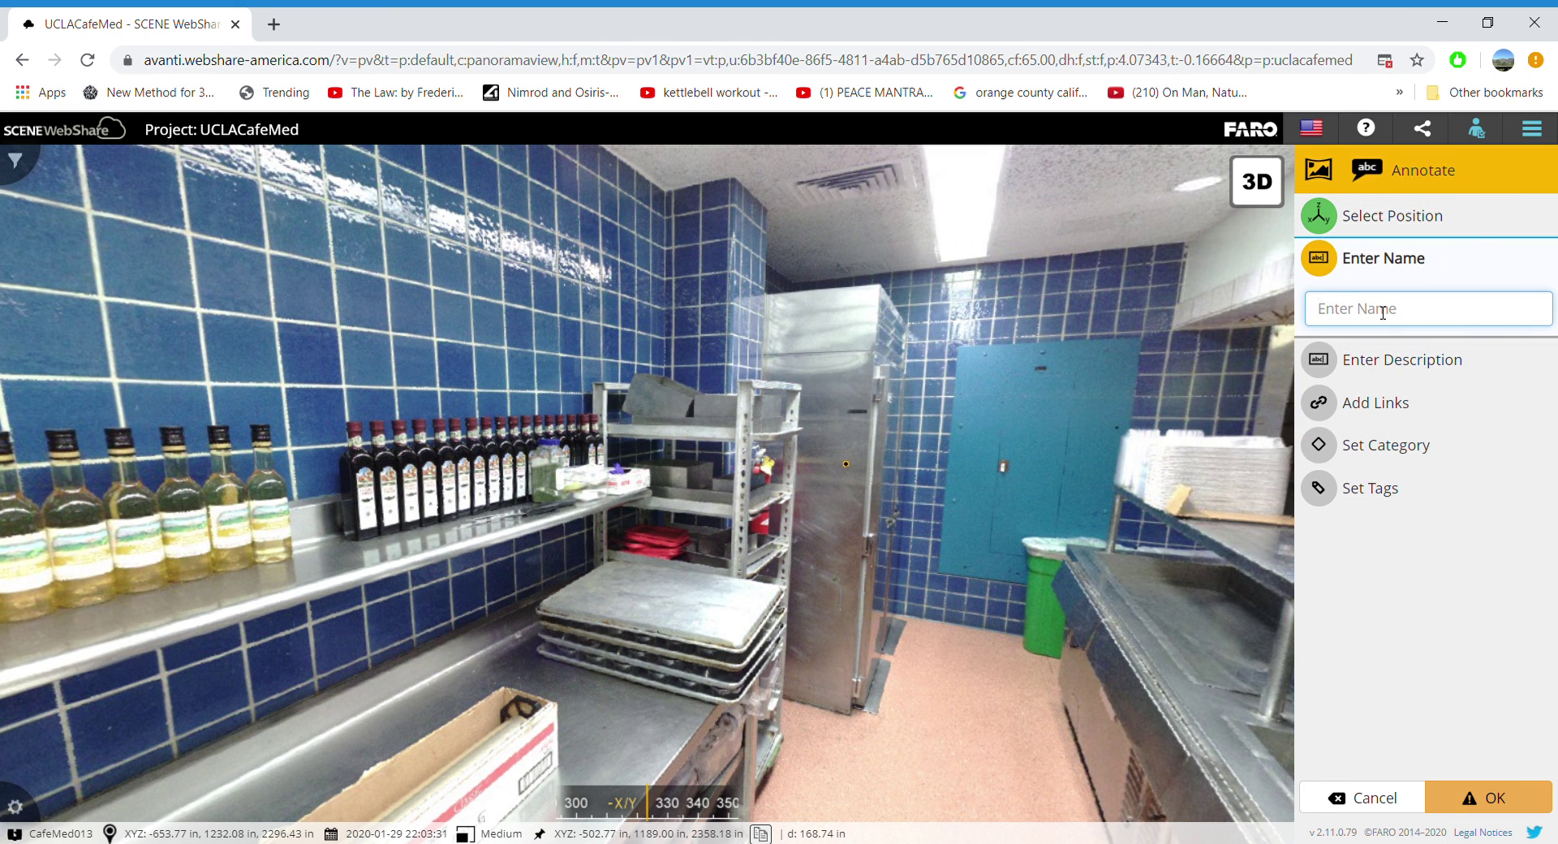
pyautogui.write('to be replaced')
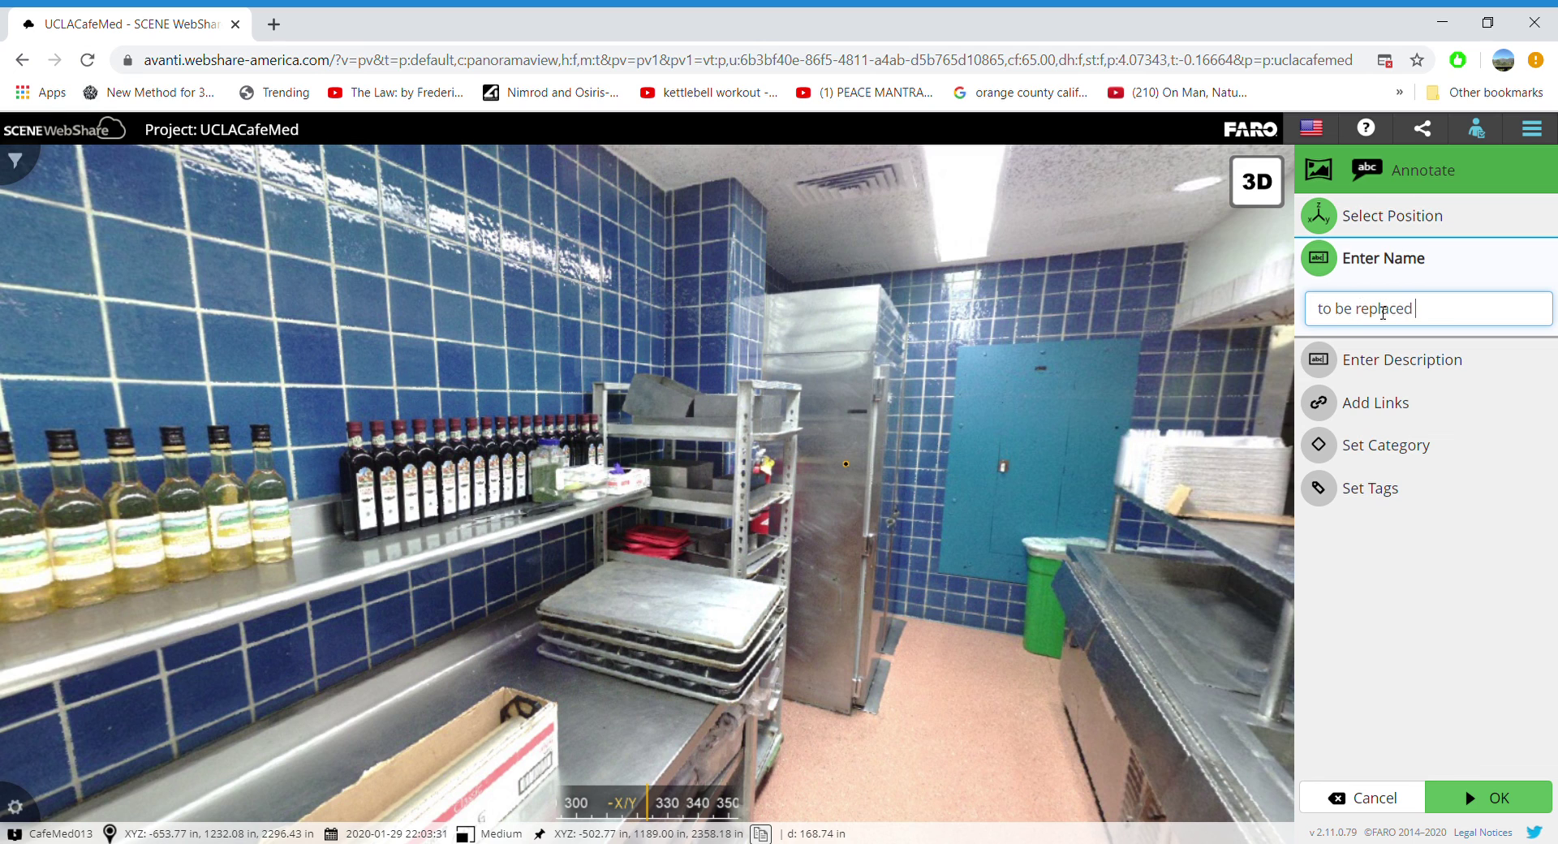
pyautogui.click(1353, 359)
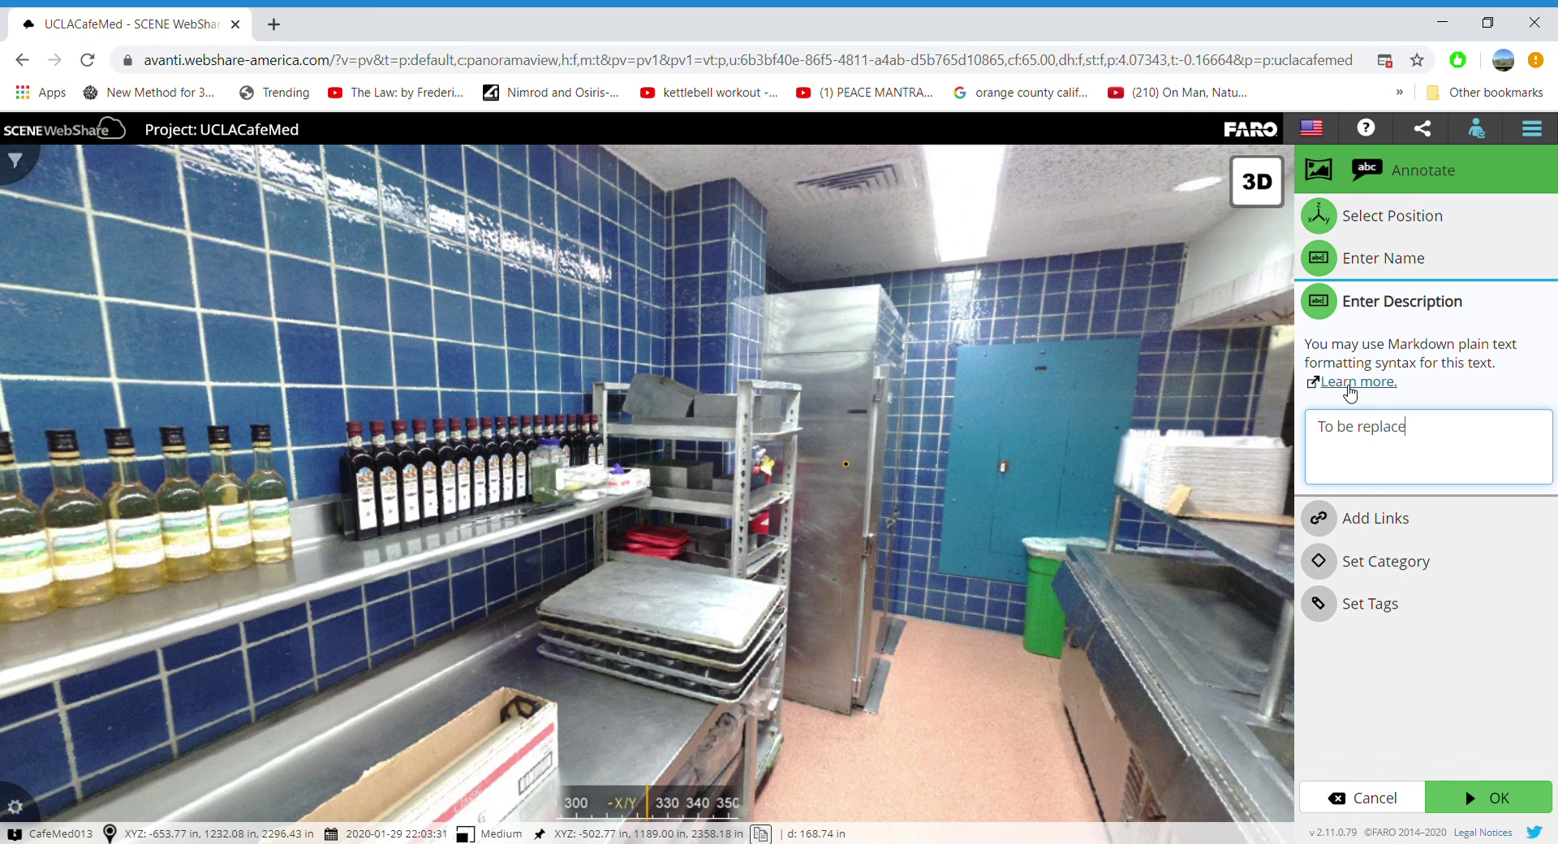
# Enter the description 'To be replaced with upgraded appliance.' after checking the Markdown help.
pyautogui.click(1348, 385)
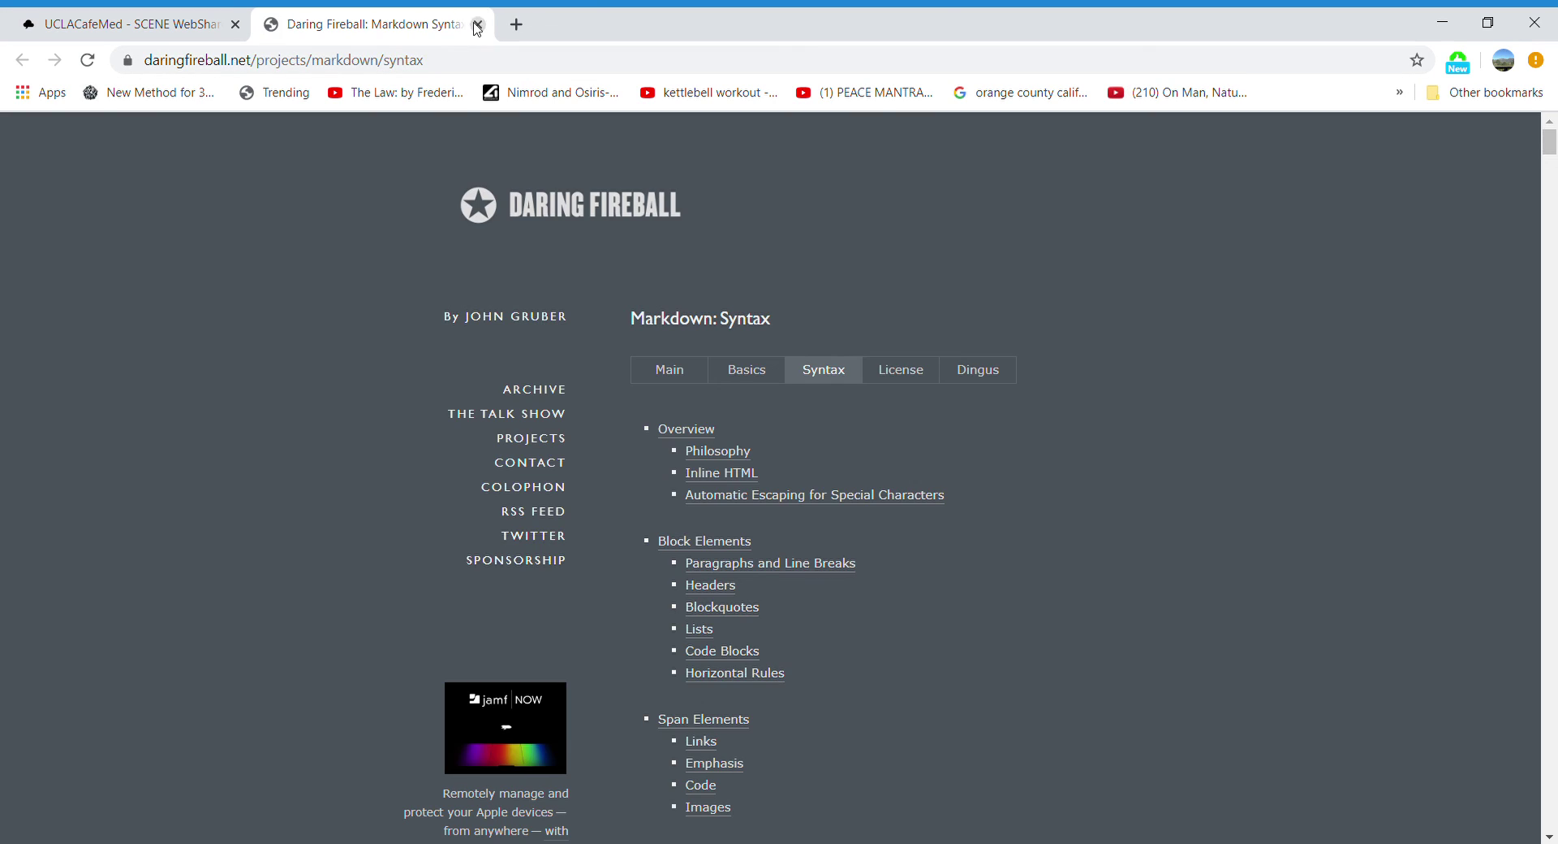
pyautogui.click(479, 25)
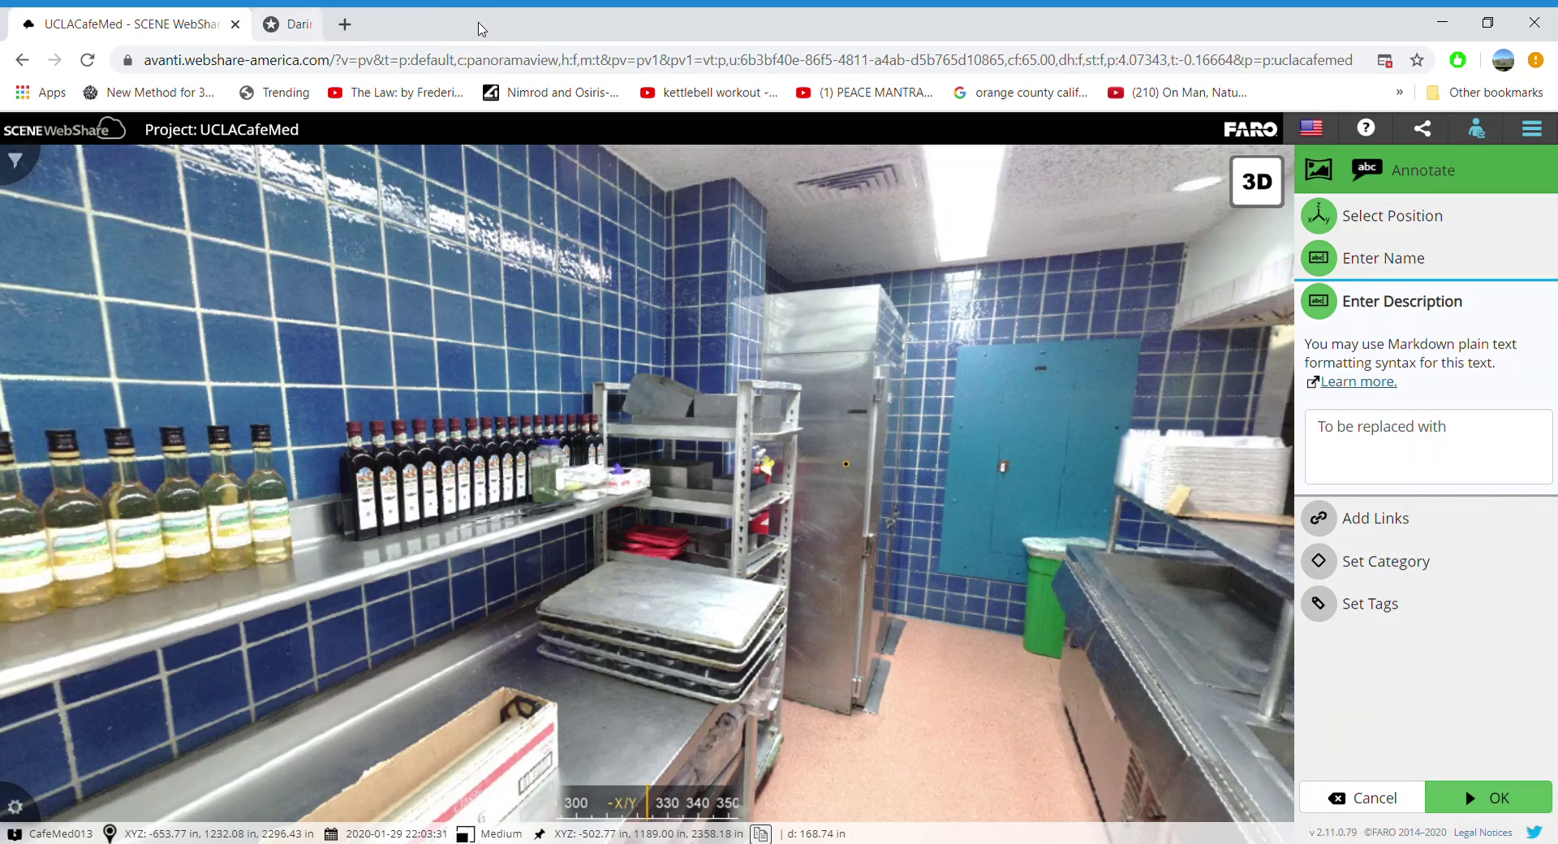
pyautogui.click(1462, 432)
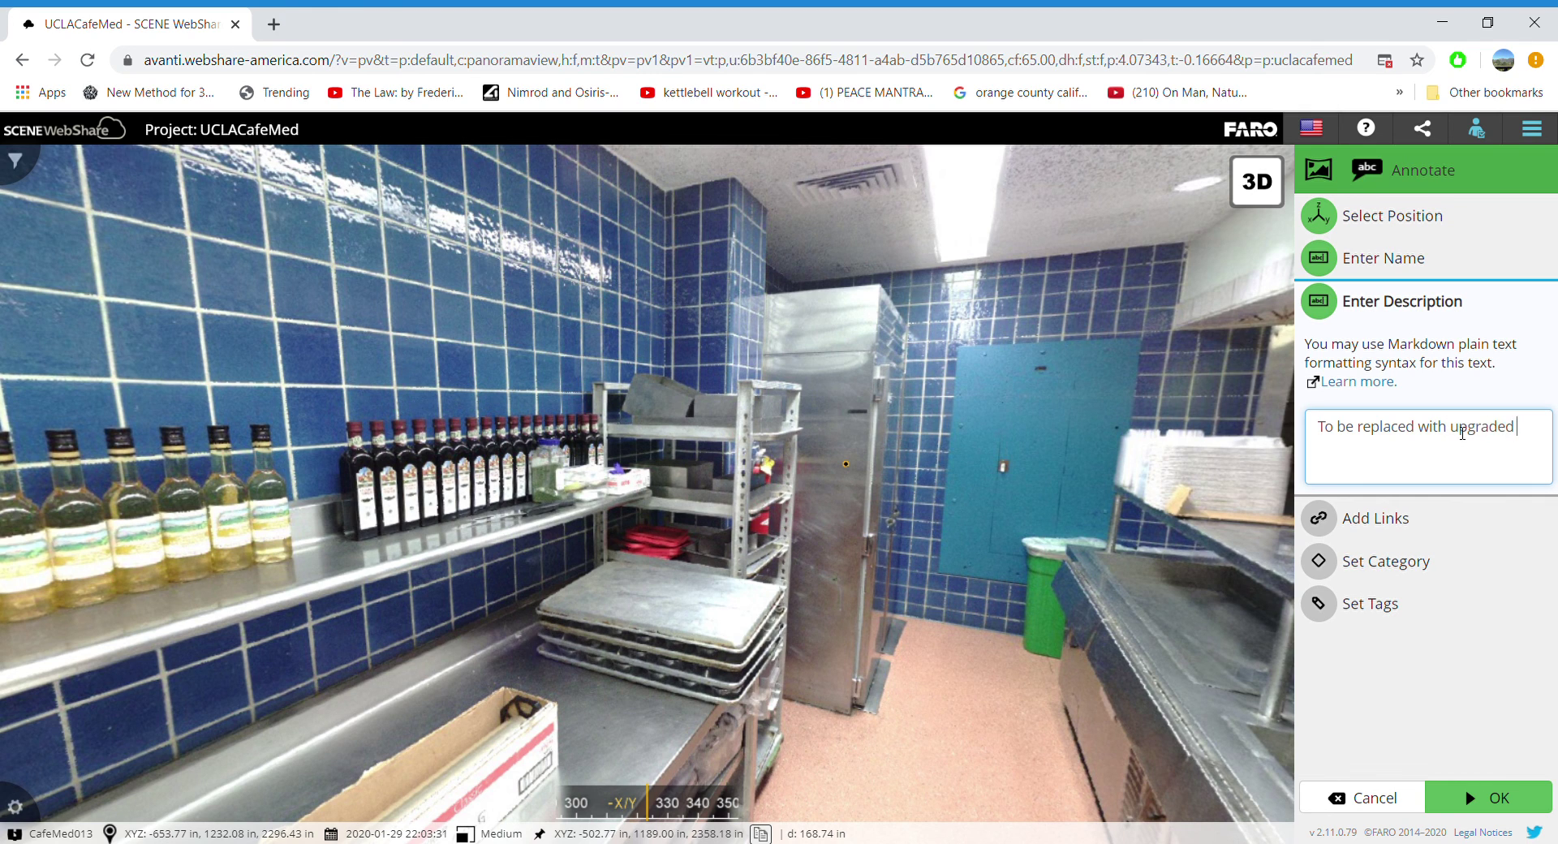
pyautogui.write('upgraded appliance.')
pyautogui.click(1375, 519)
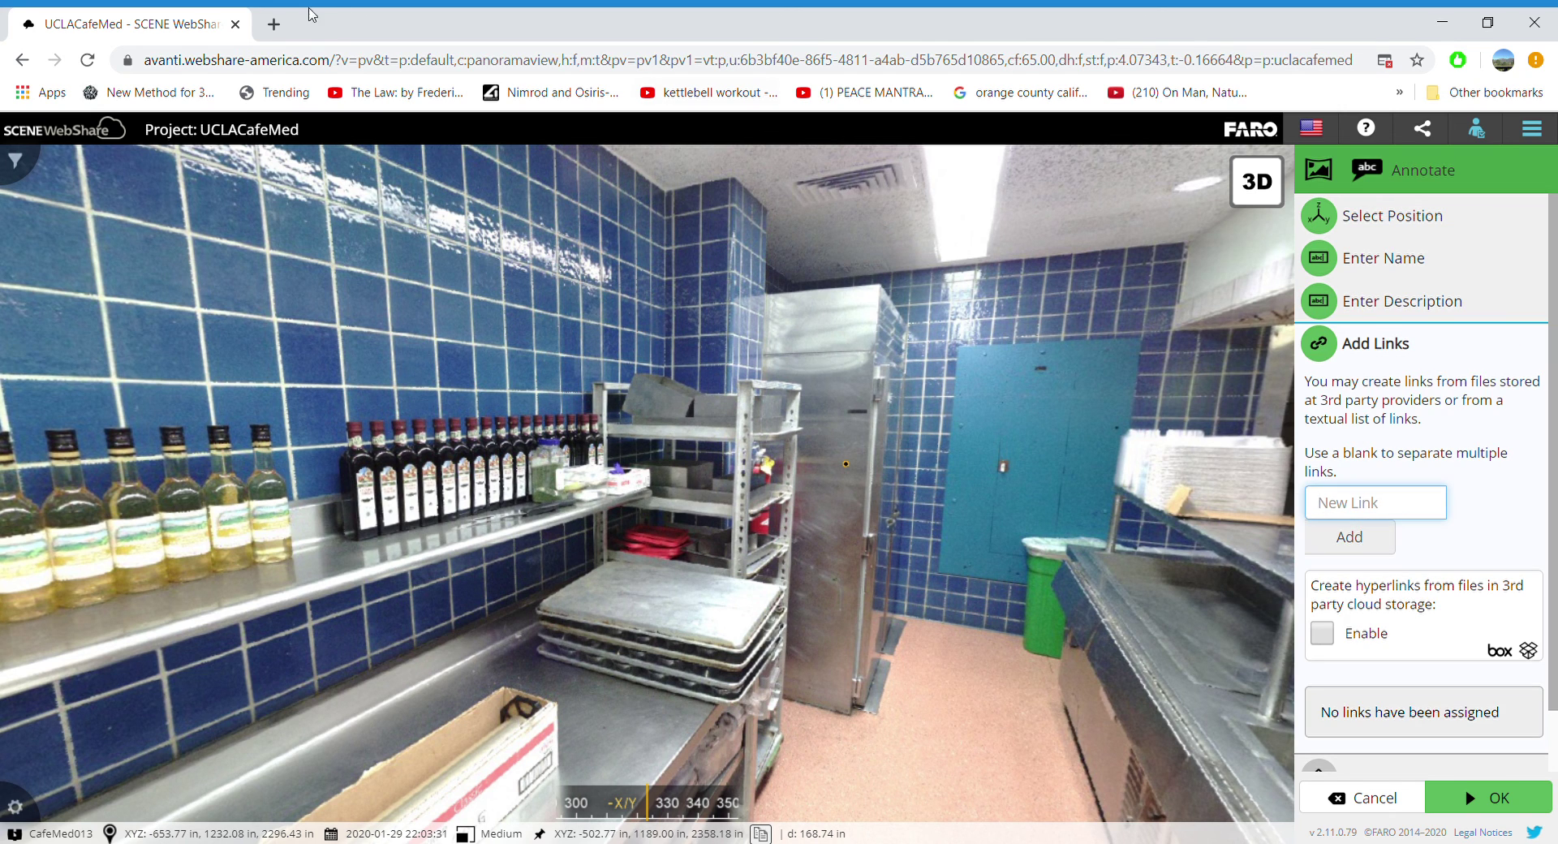
# Search Bing for commercial refrigerators and copy the KaTom Commercial Refrigeration page URL.
pyautogui.click(274, 27)
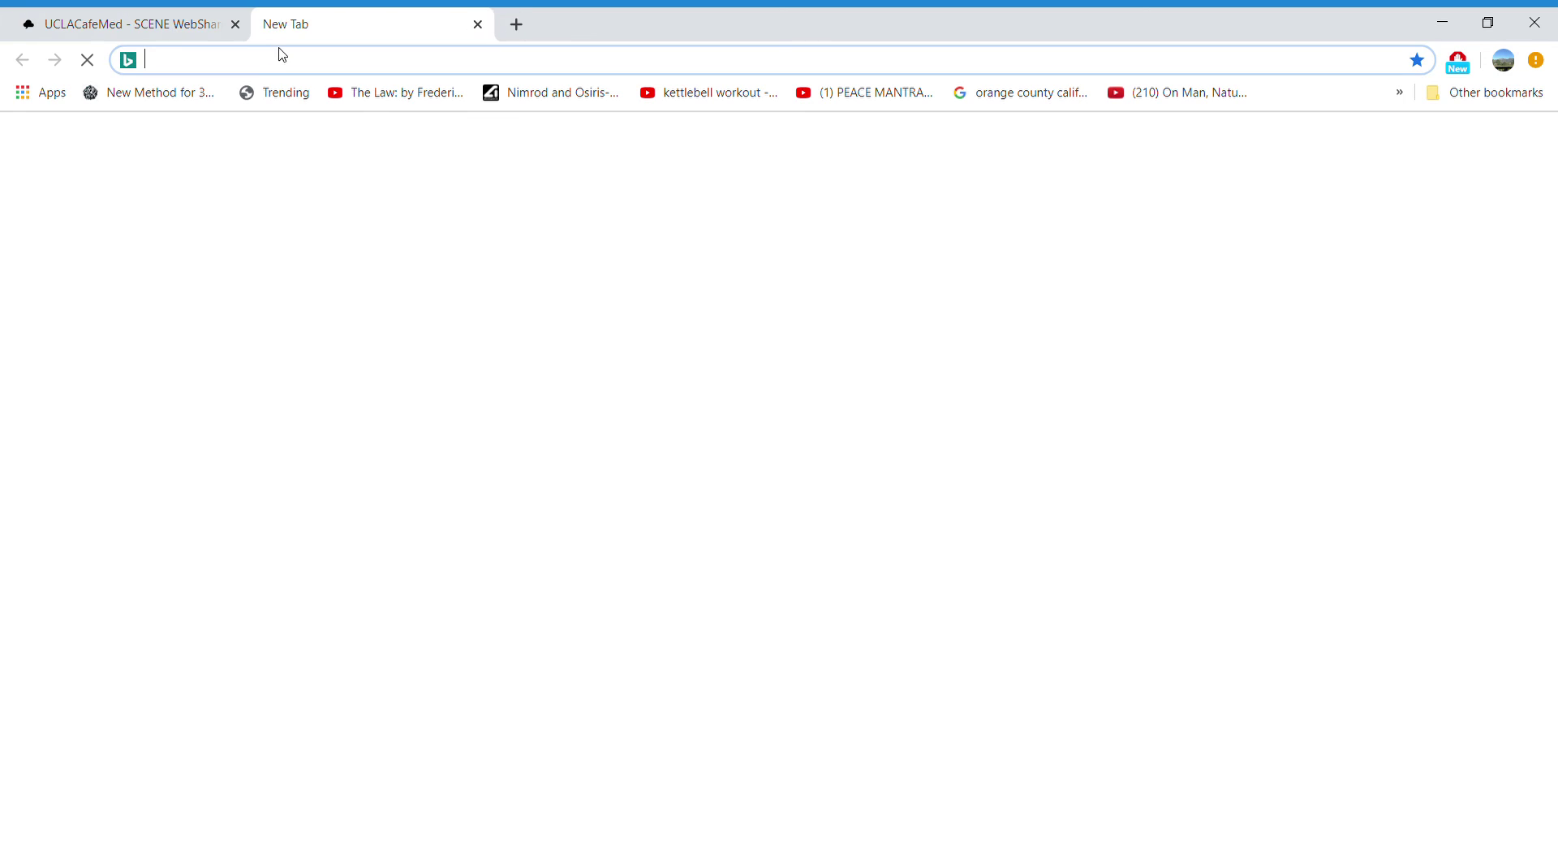
pyautogui.write('commerica')
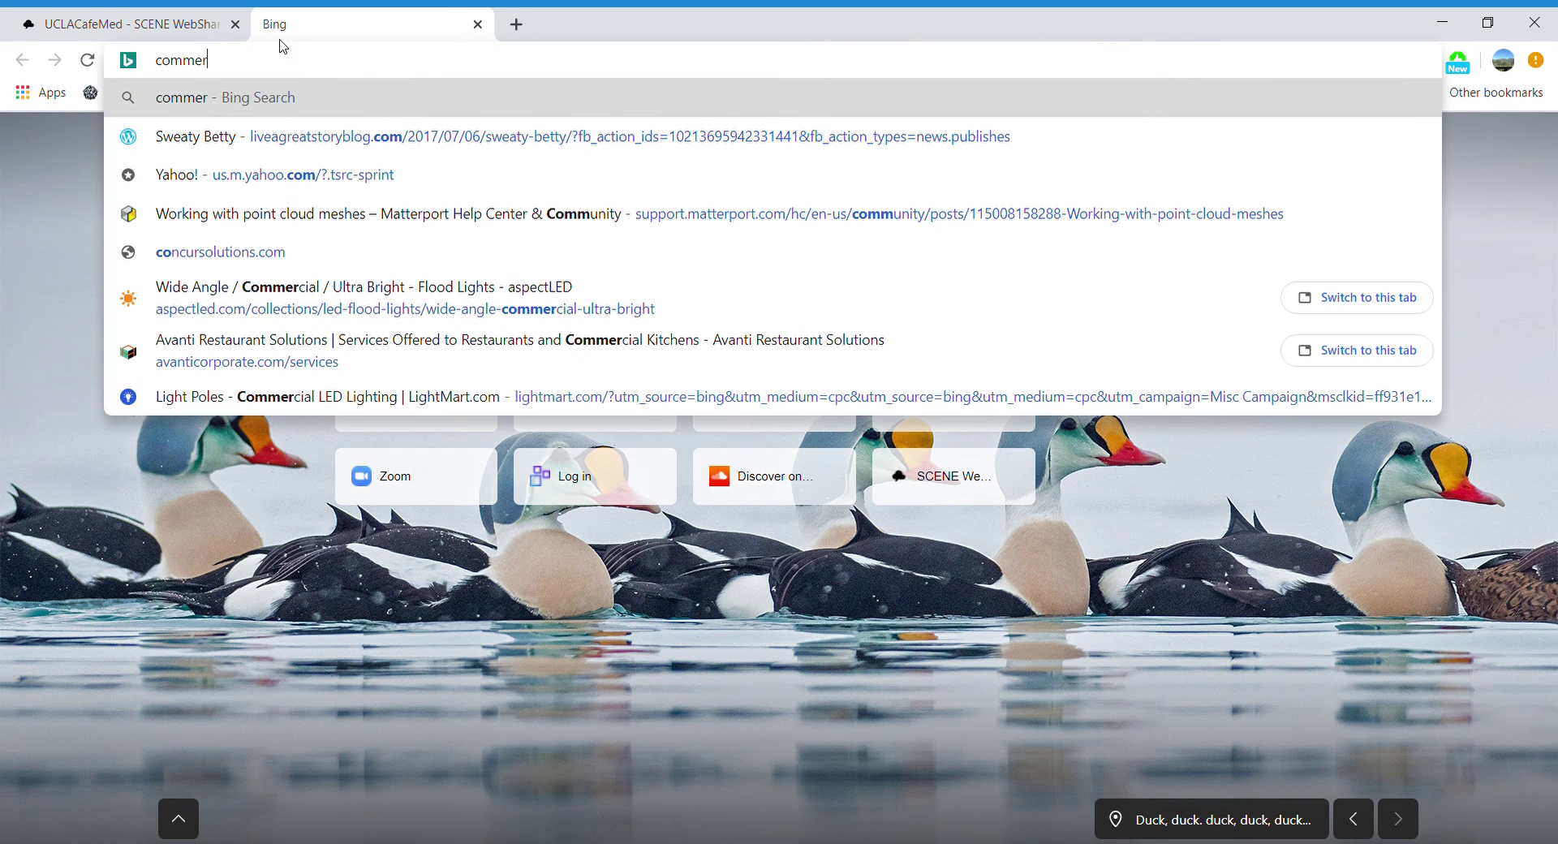
pyautogui.press('BackSpace')
pyautogui.press('BackSpace')
pyautogui.press('BackSpace')
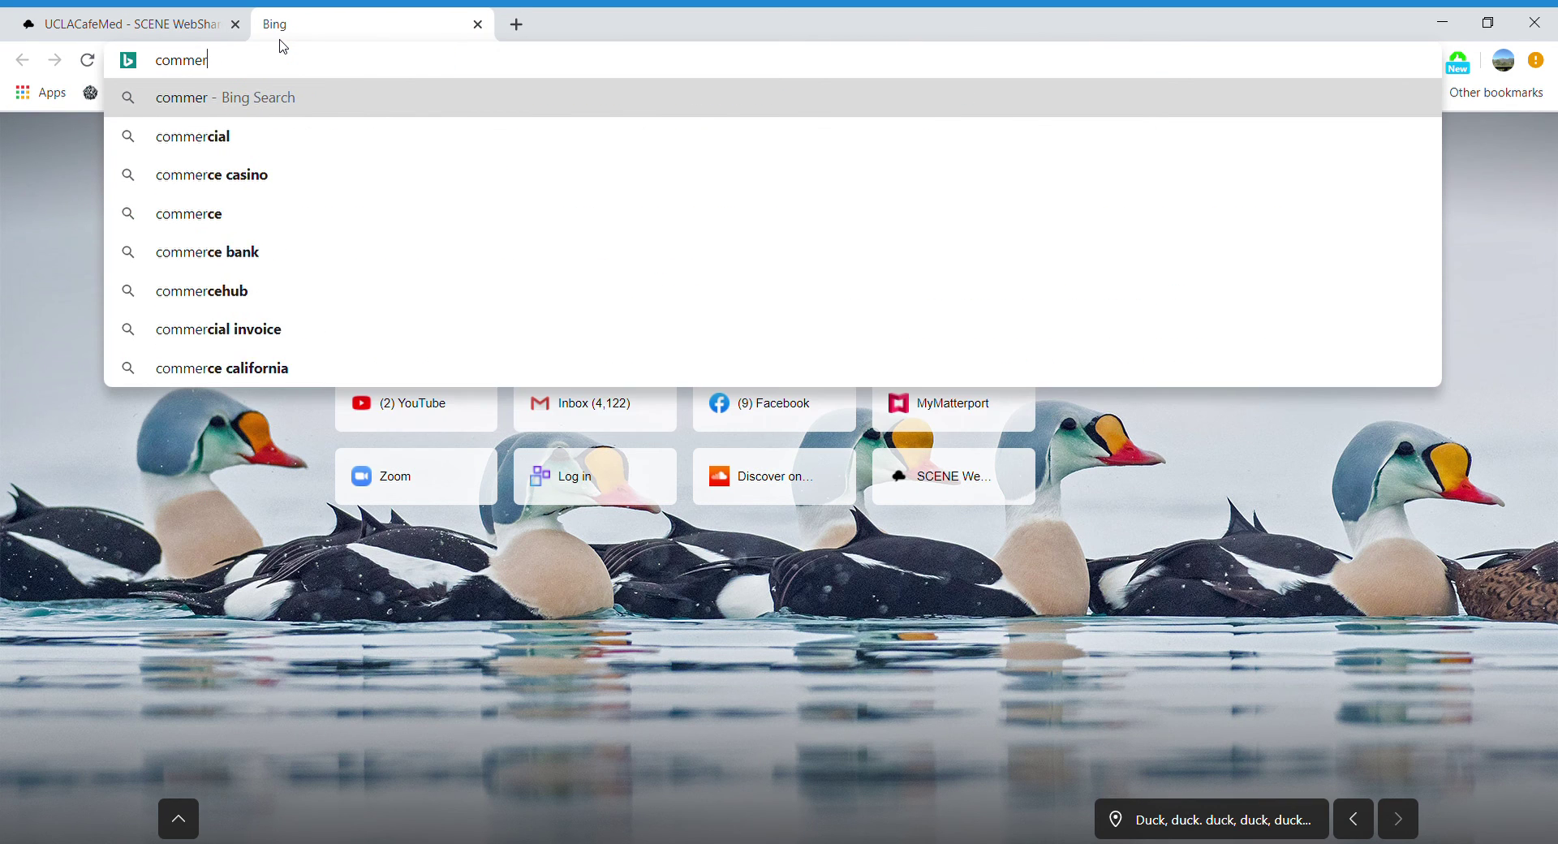
pyautogui.write('cial refrigerators')
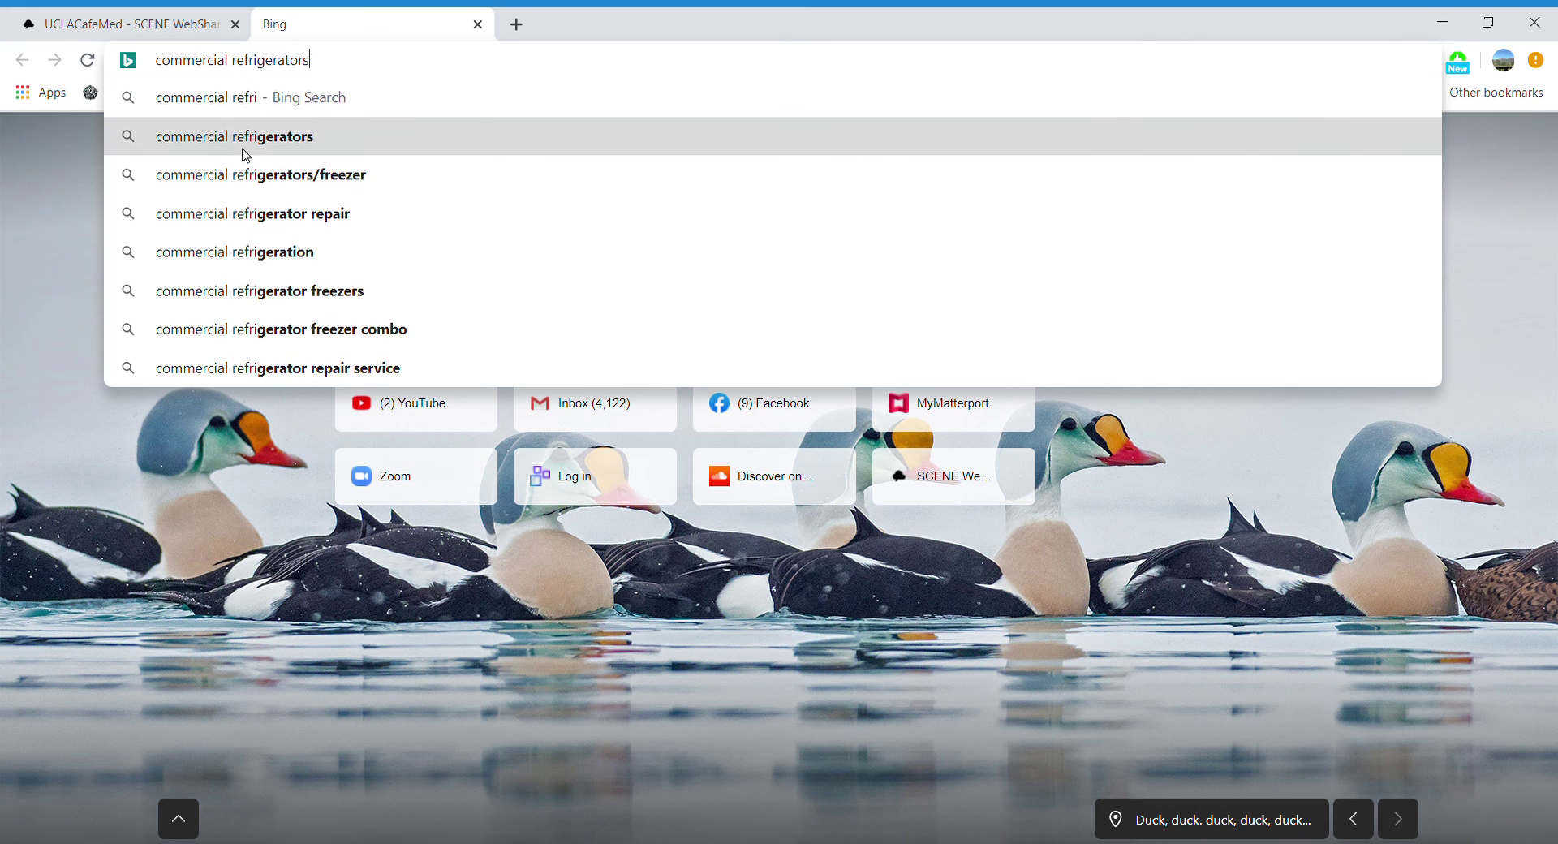
pyautogui.click(243, 150)
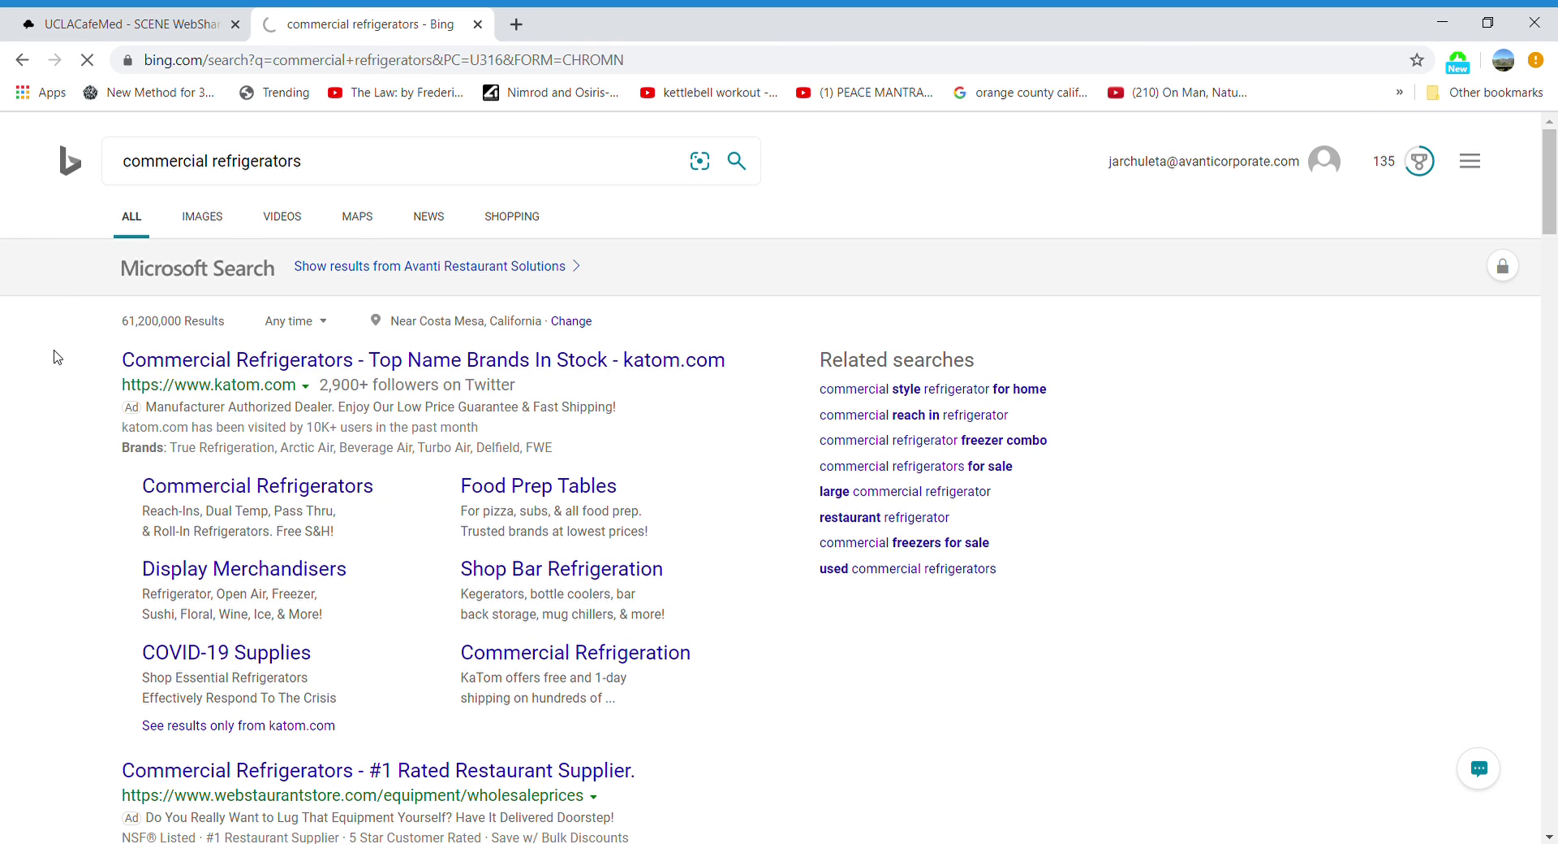
pyautogui.click(360, 497)
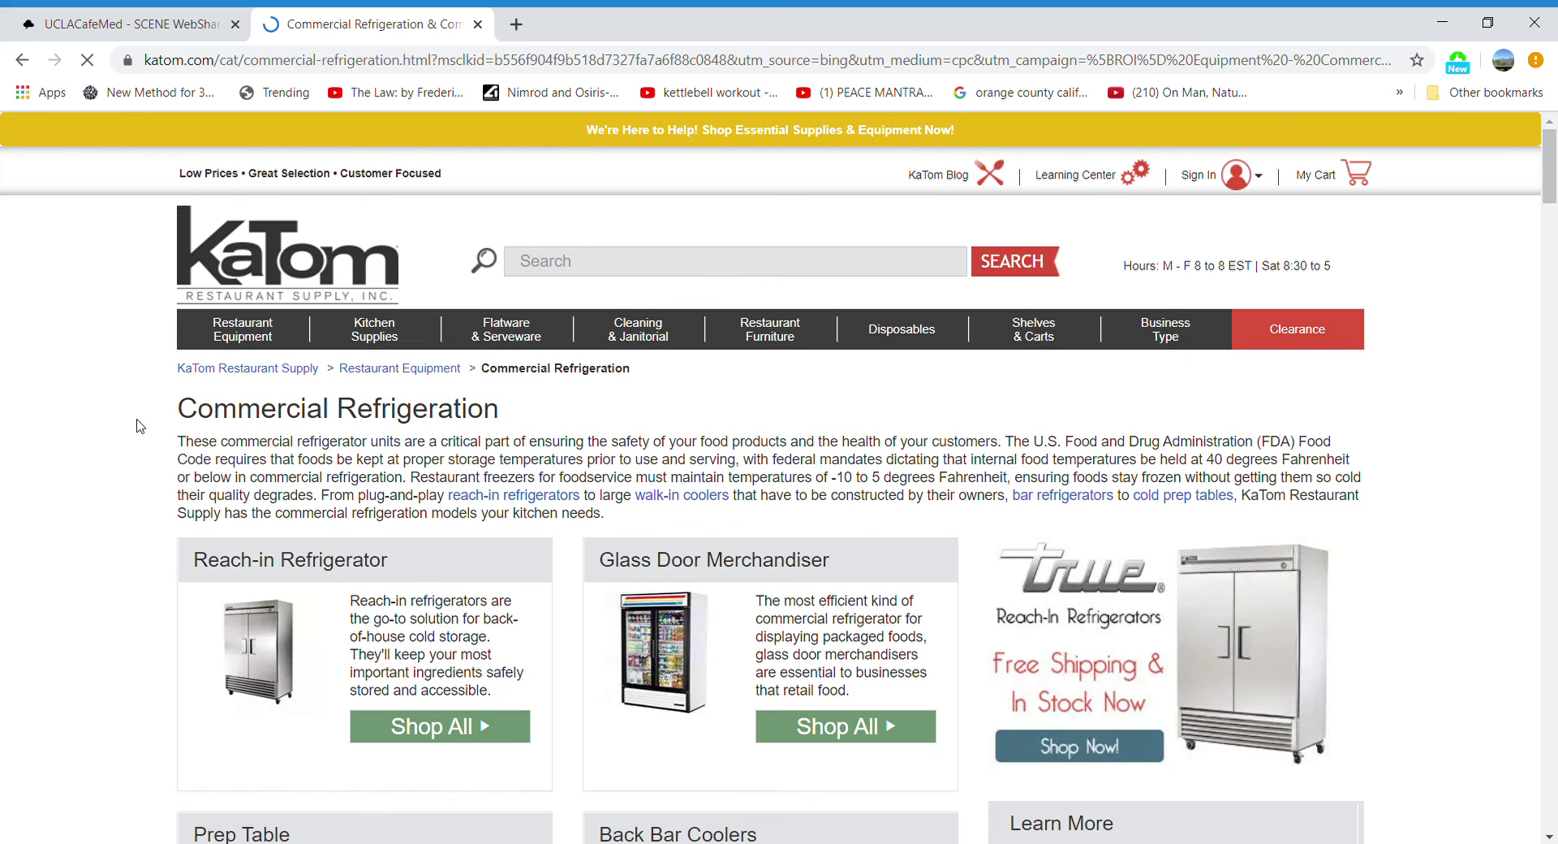
pyautogui.click(501, 60)
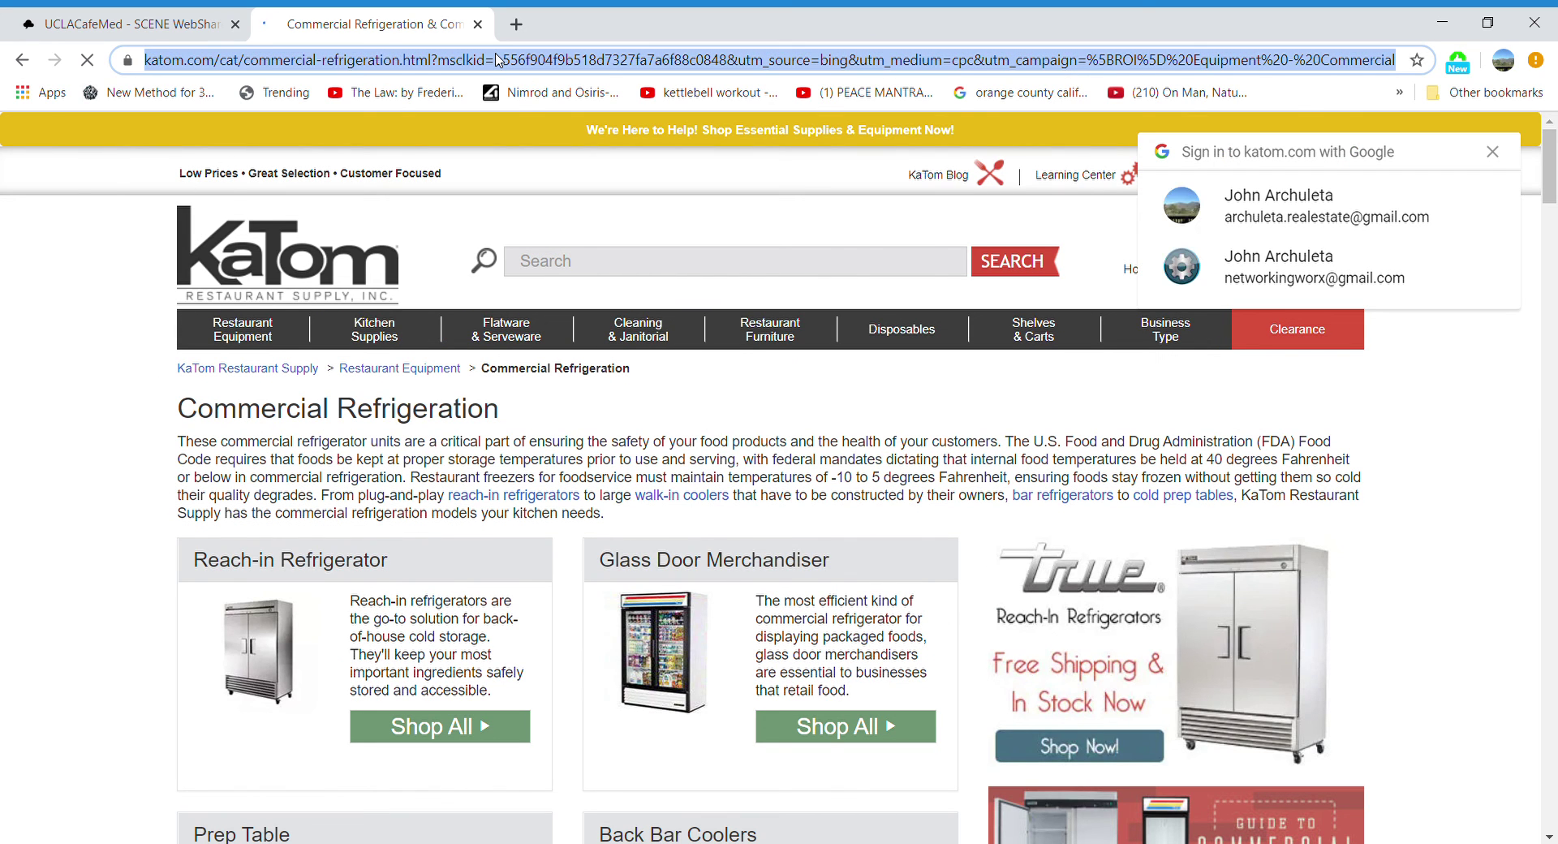
pyautogui.click(478, 25)
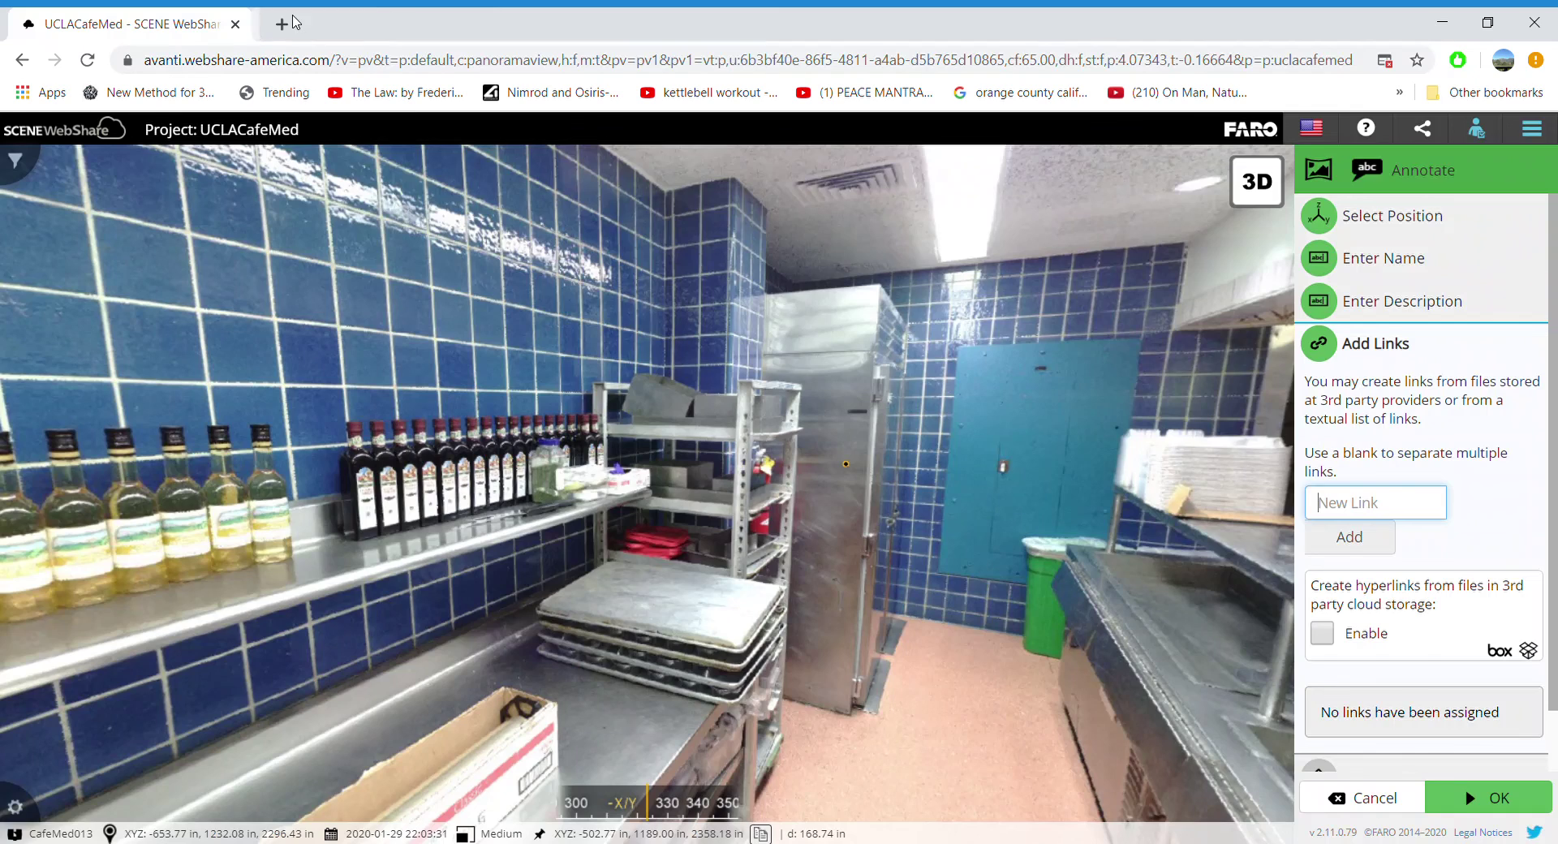
# Paste the KaTom page URL as the annotation's new link.
pyautogui.click(1393, 510)
pyautogui.hotkey('ctrl', 'v')
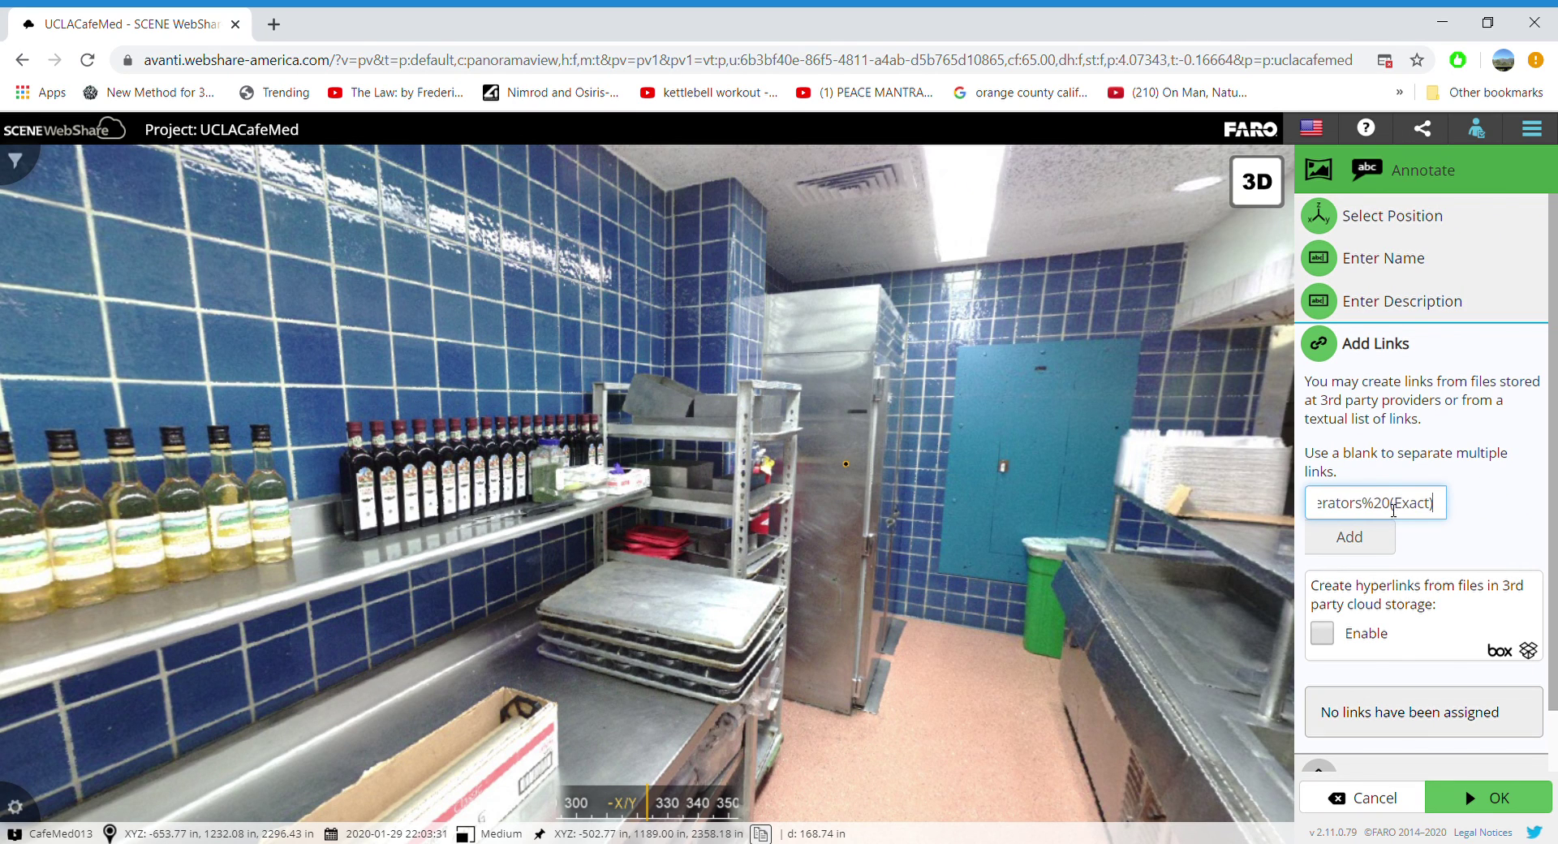
pyautogui.click(1371, 552)
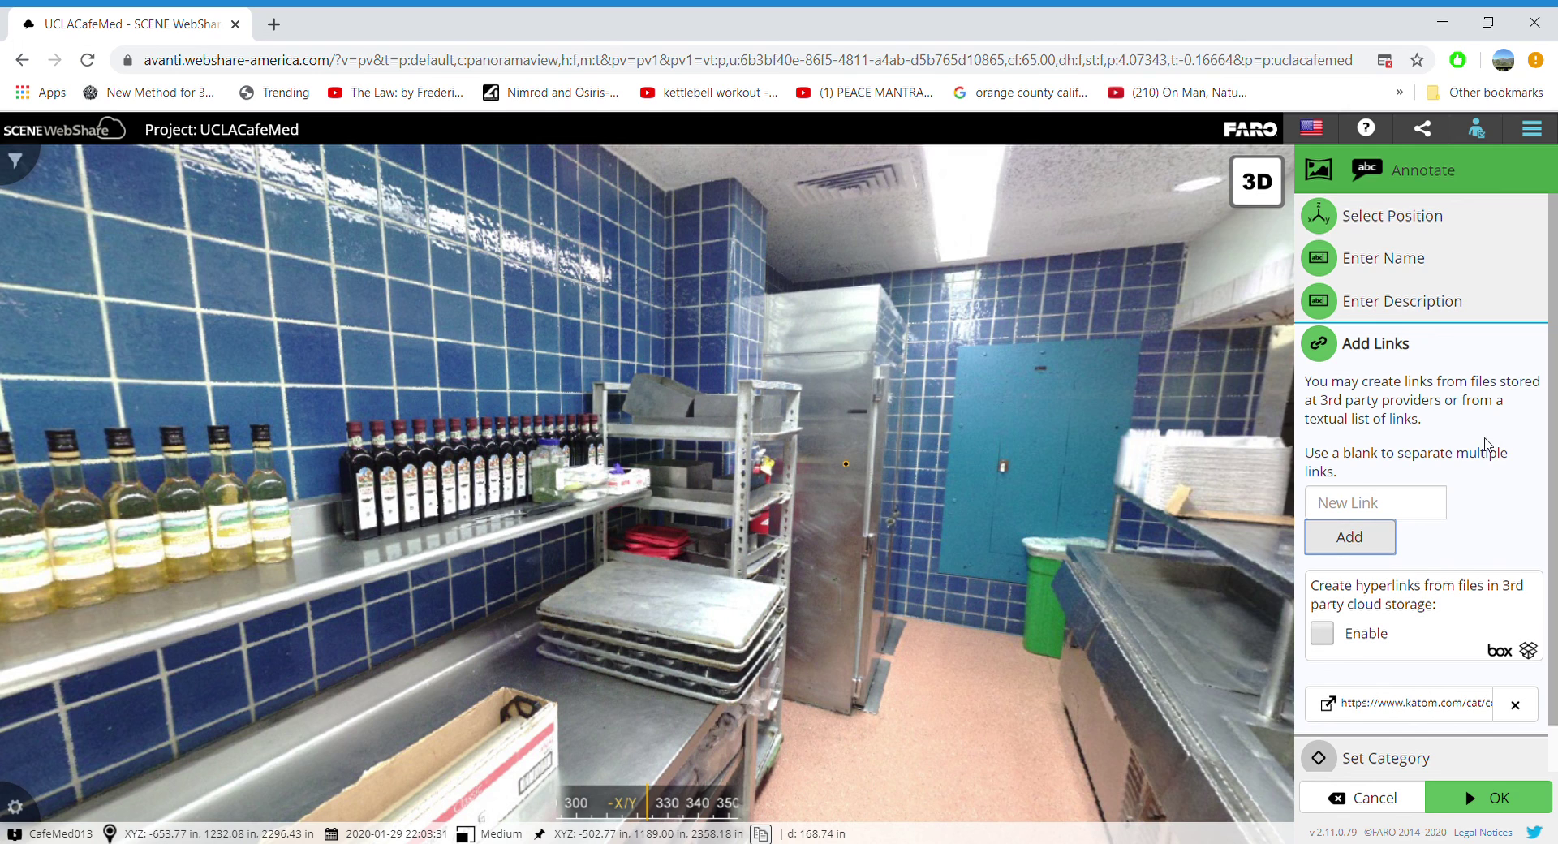
# Assign the appliances category and save the annotation.
pyautogui.scroll(-1, 1475, 470)
pyautogui.click(1379, 710)
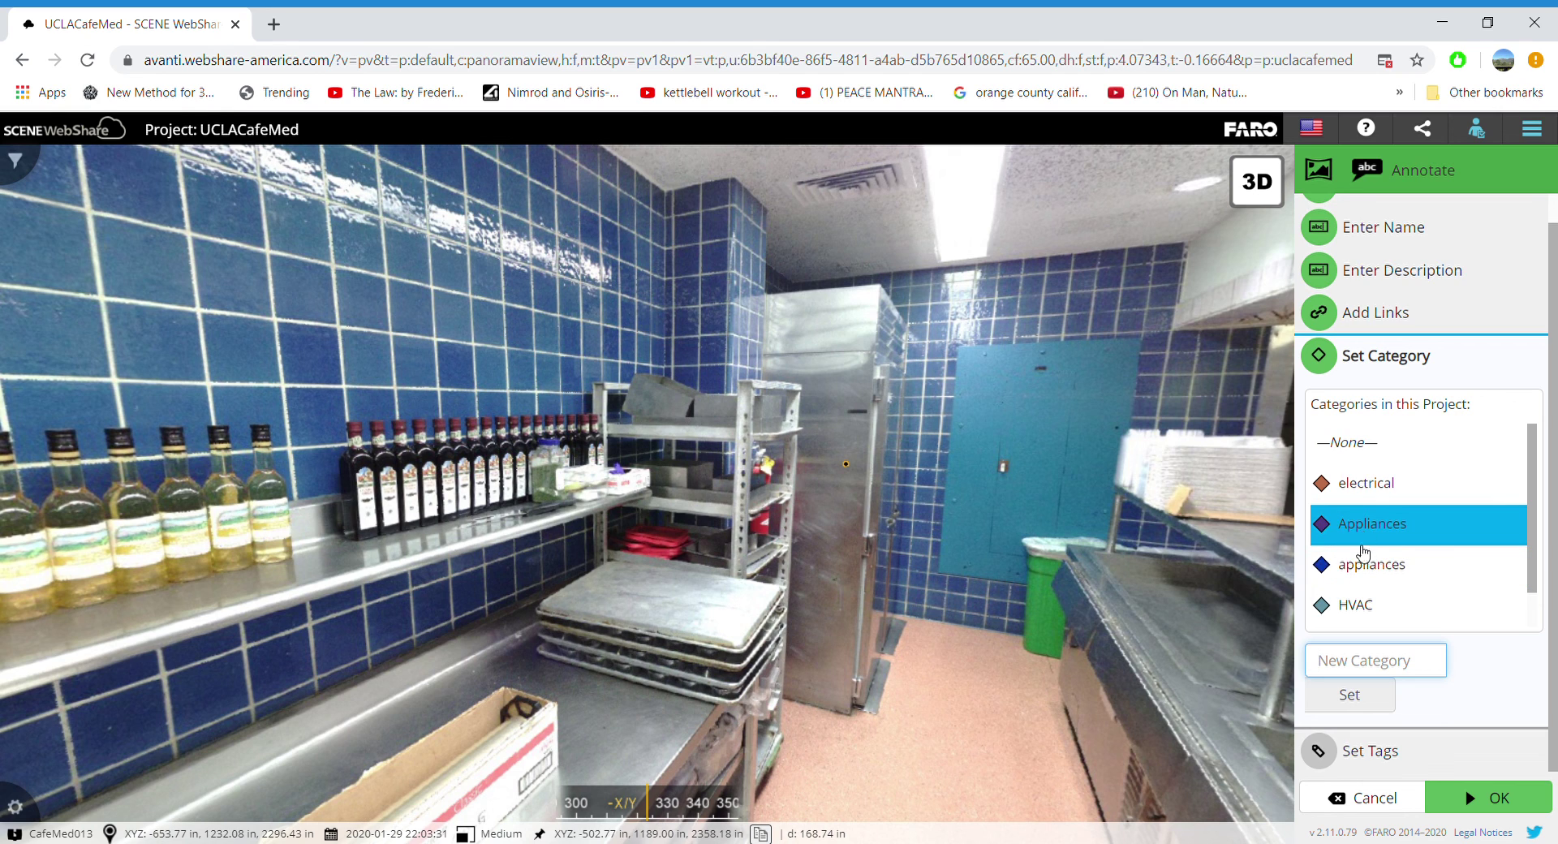
pyautogui.click(1369, 573)
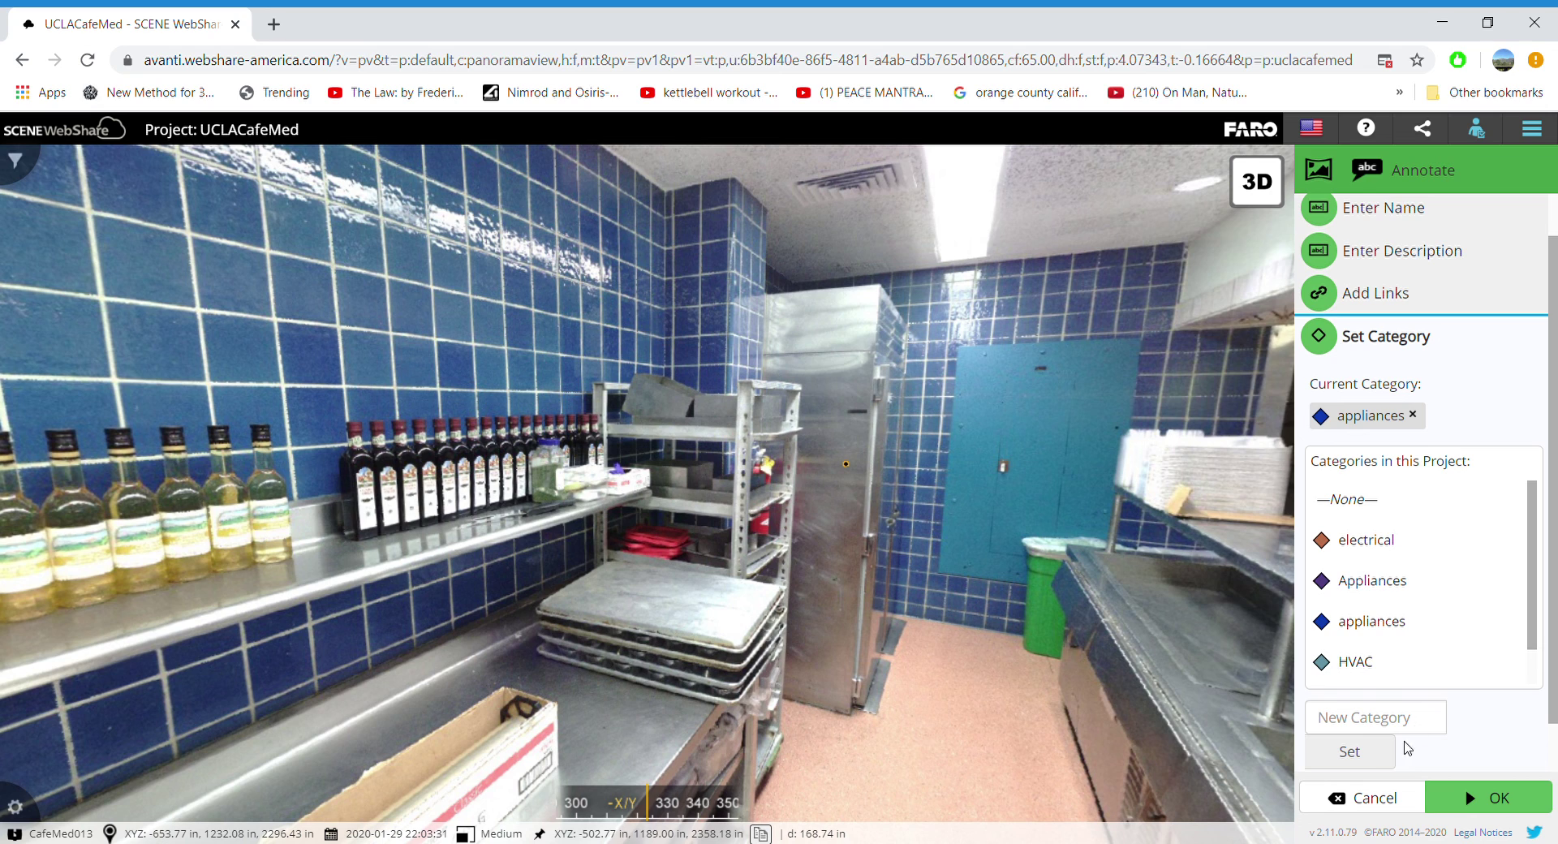
pyautogui.click(1500, 800)
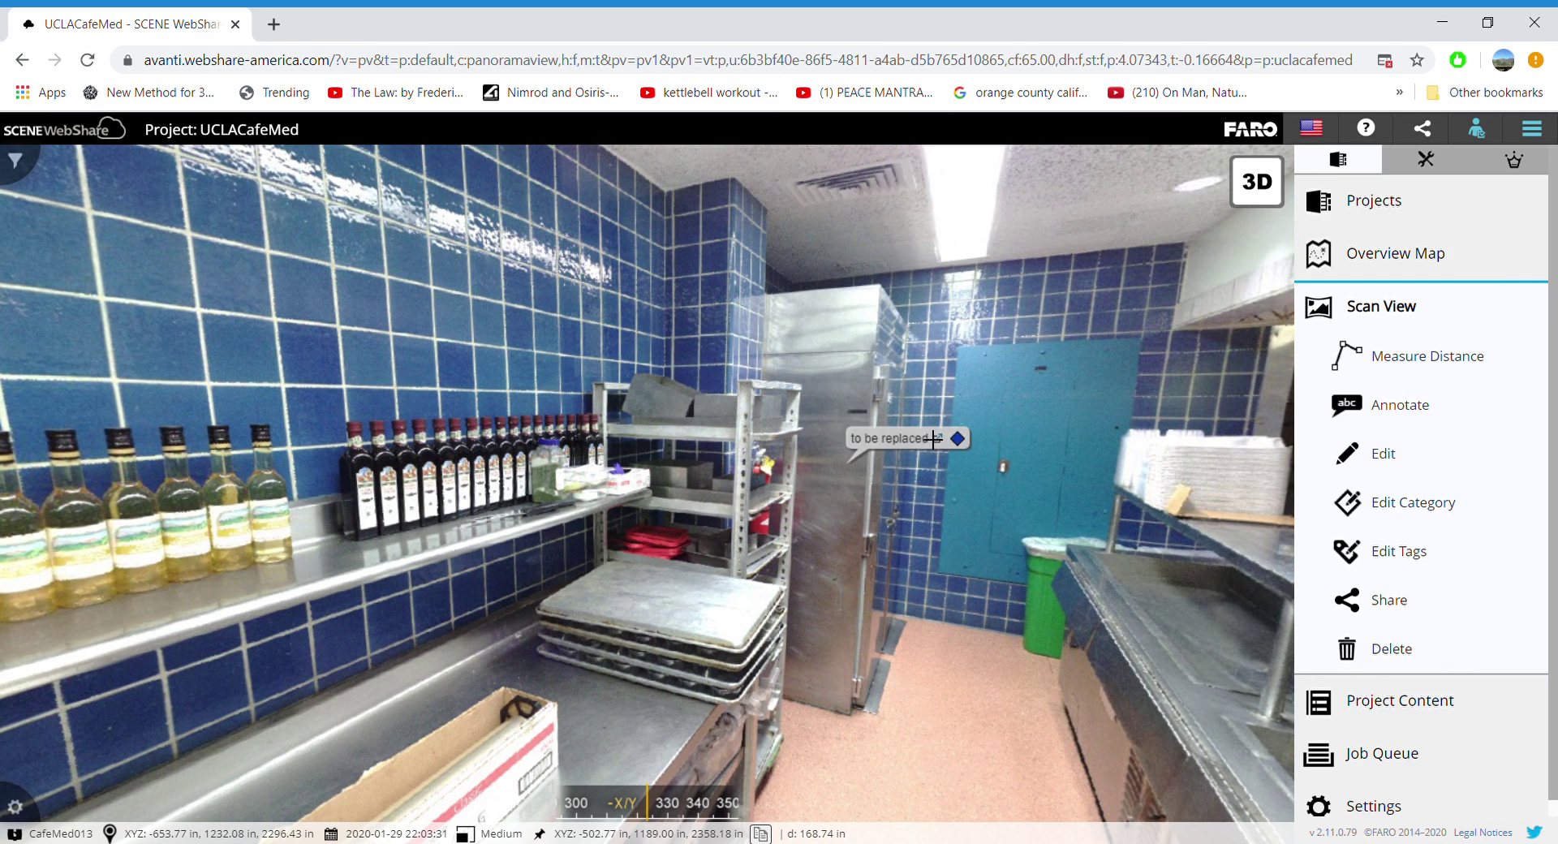
# Move the 'to be replaced' label beside the refrigerator and check its KaTom link.
pyautogui.moveTo(933, 439)
pyautogui.mouseDown()
pyautogui.moveTo(982, 359)
pyautogui.moveTo(1020, 381)
pyautogui.mouseUp()
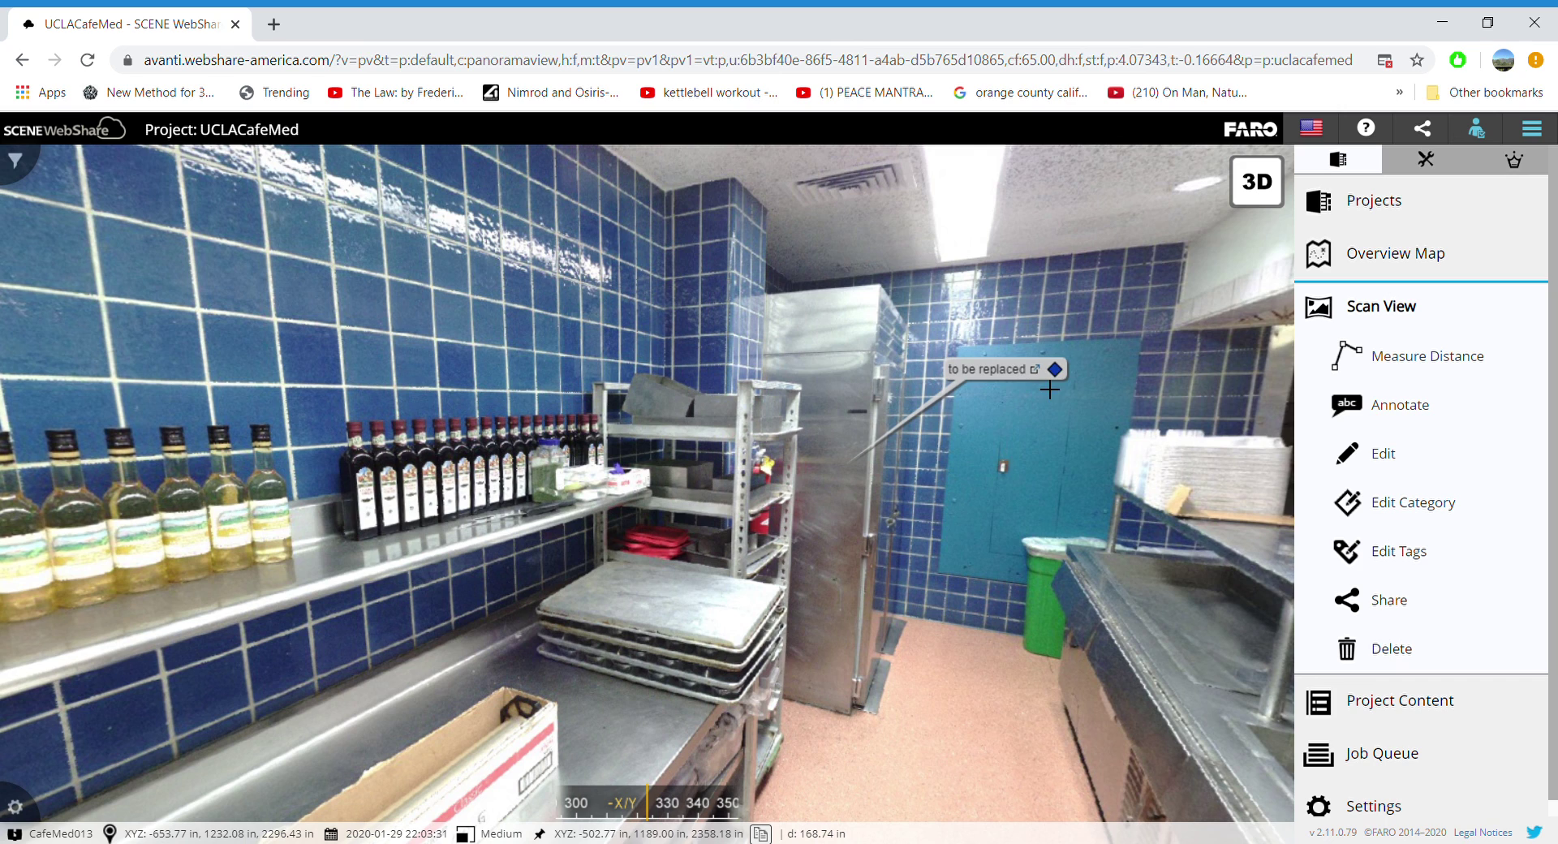
pyautogui.click(1009, 378)
pyautogui.click(946, 328)
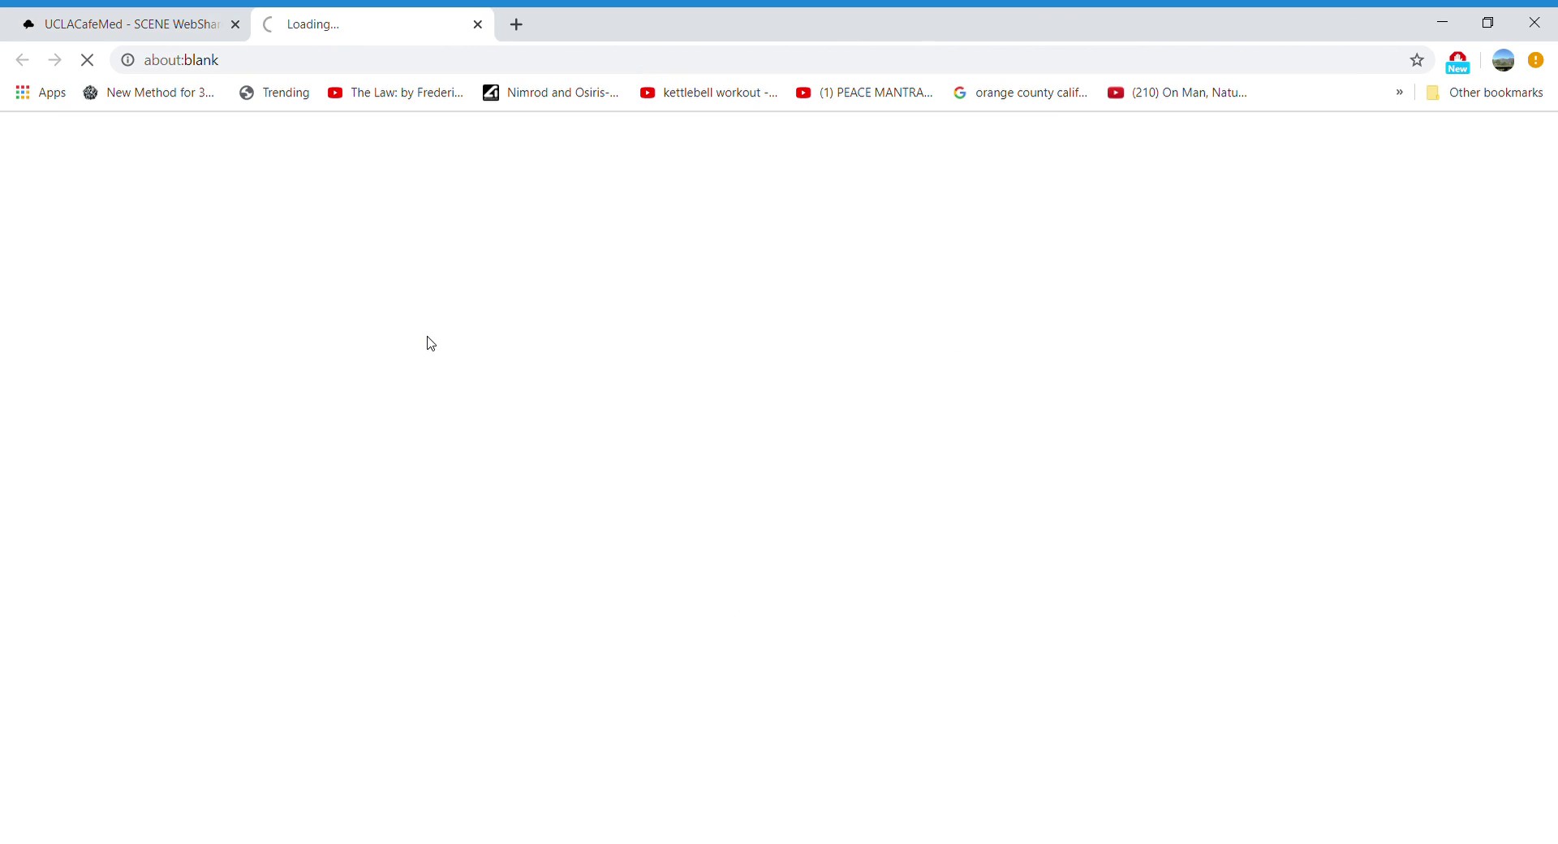
pyautogui.click(478, 25)
# Orbit the panorama toward the cafeteria's annotation labels and the Salad Bar sign.
pyautogui.moveTo(932, 587)
pyautogui.mouseDown()
pyautogui.moveTo(684, 359)
pyautogui.moveTo(424, 490)
pyautogui.mouseUp()
pyautogui.moveTo(1039, 410); pyautogui.dragTo(957, 464)
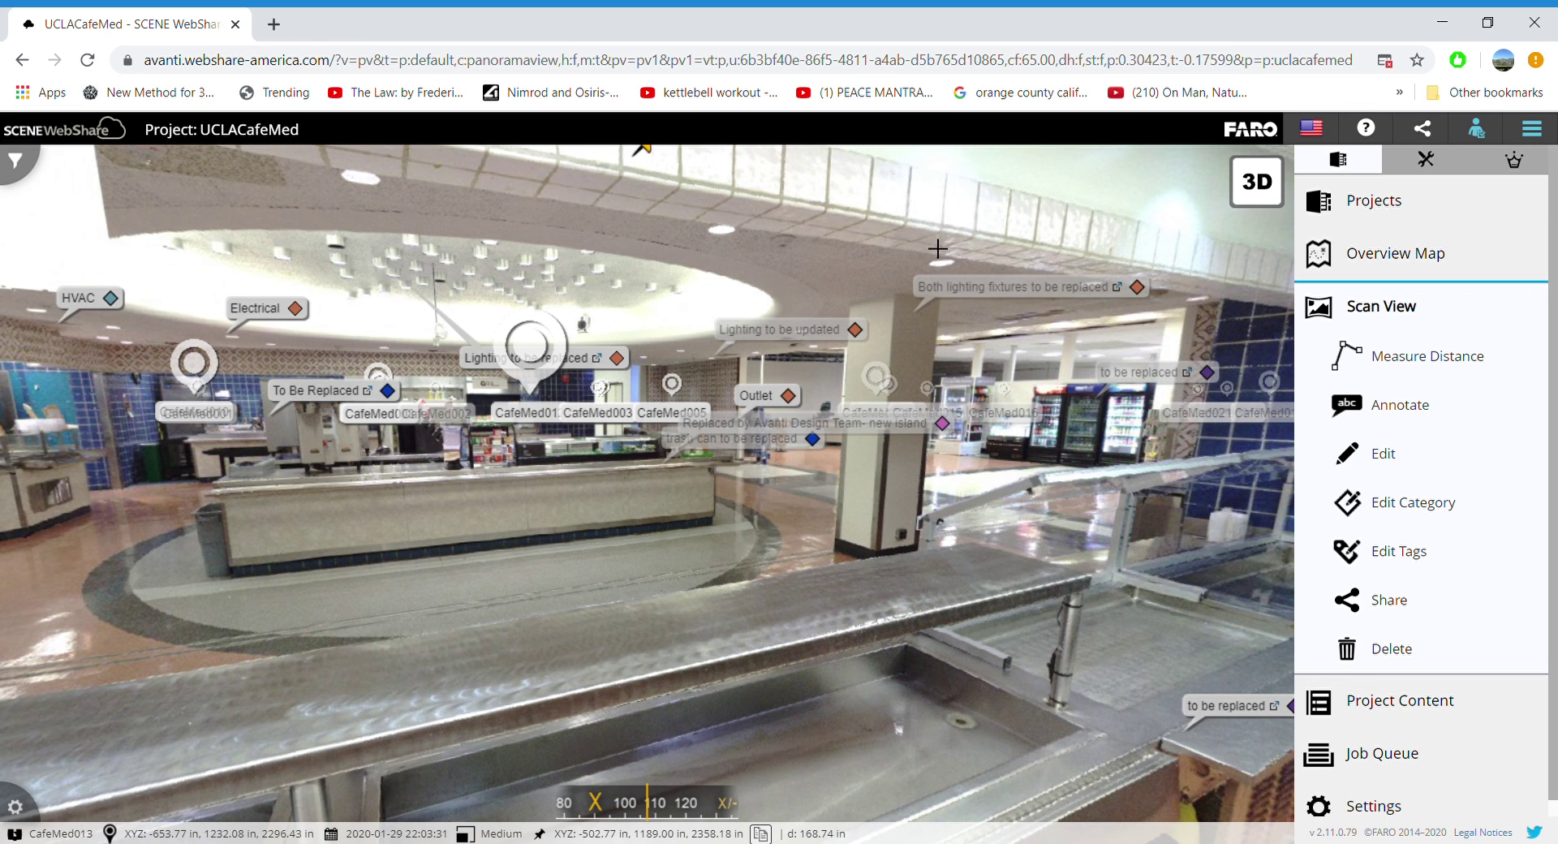
pyautogui.moveTo(937, 249); pyautogui.dragTo(1009, 260)
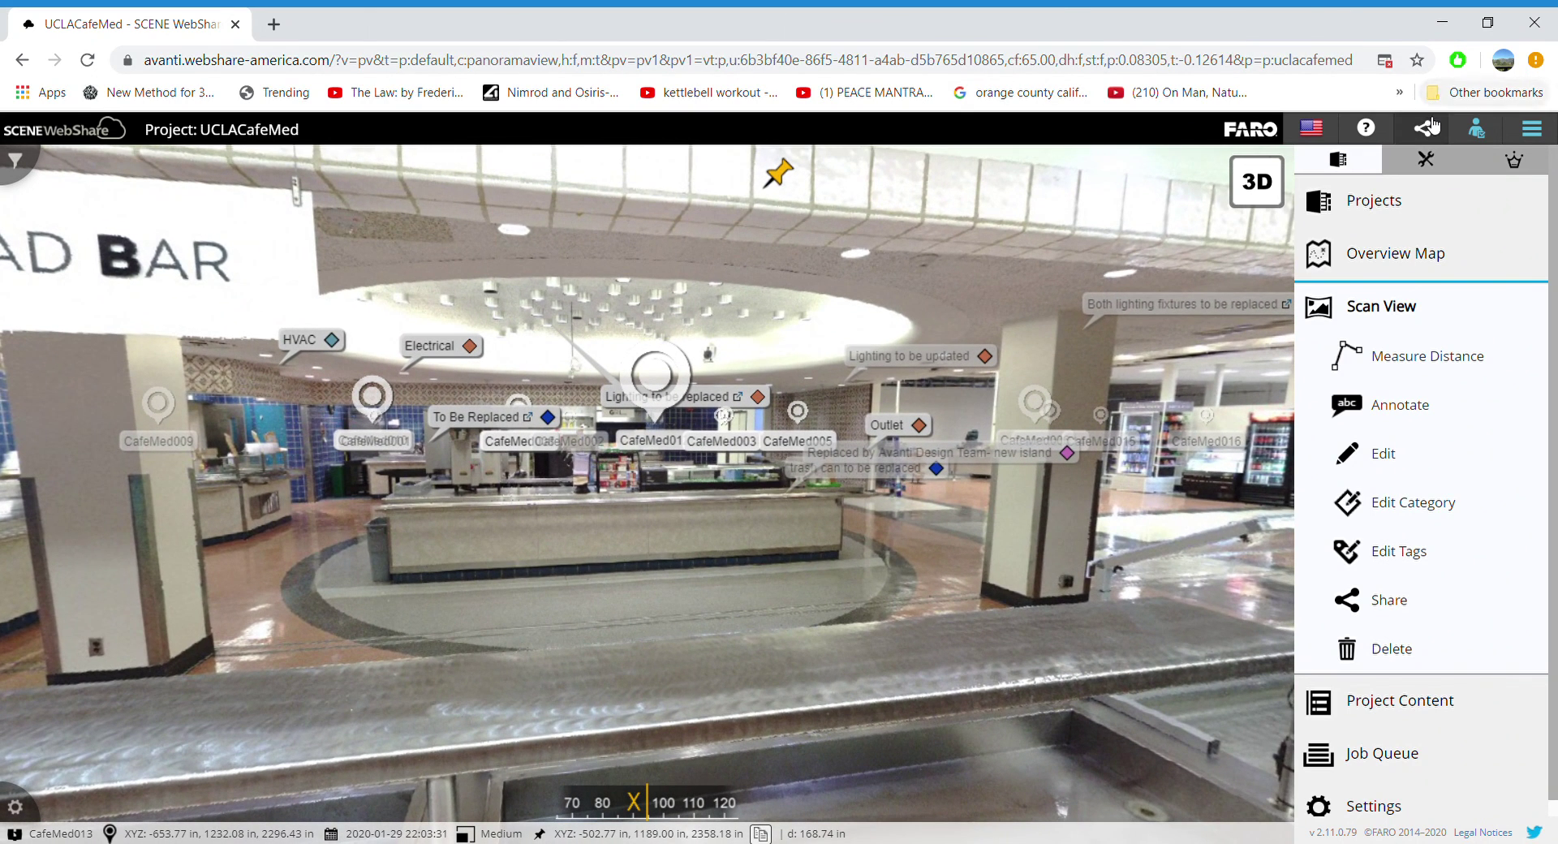
pyautogui.click(1430, 128)
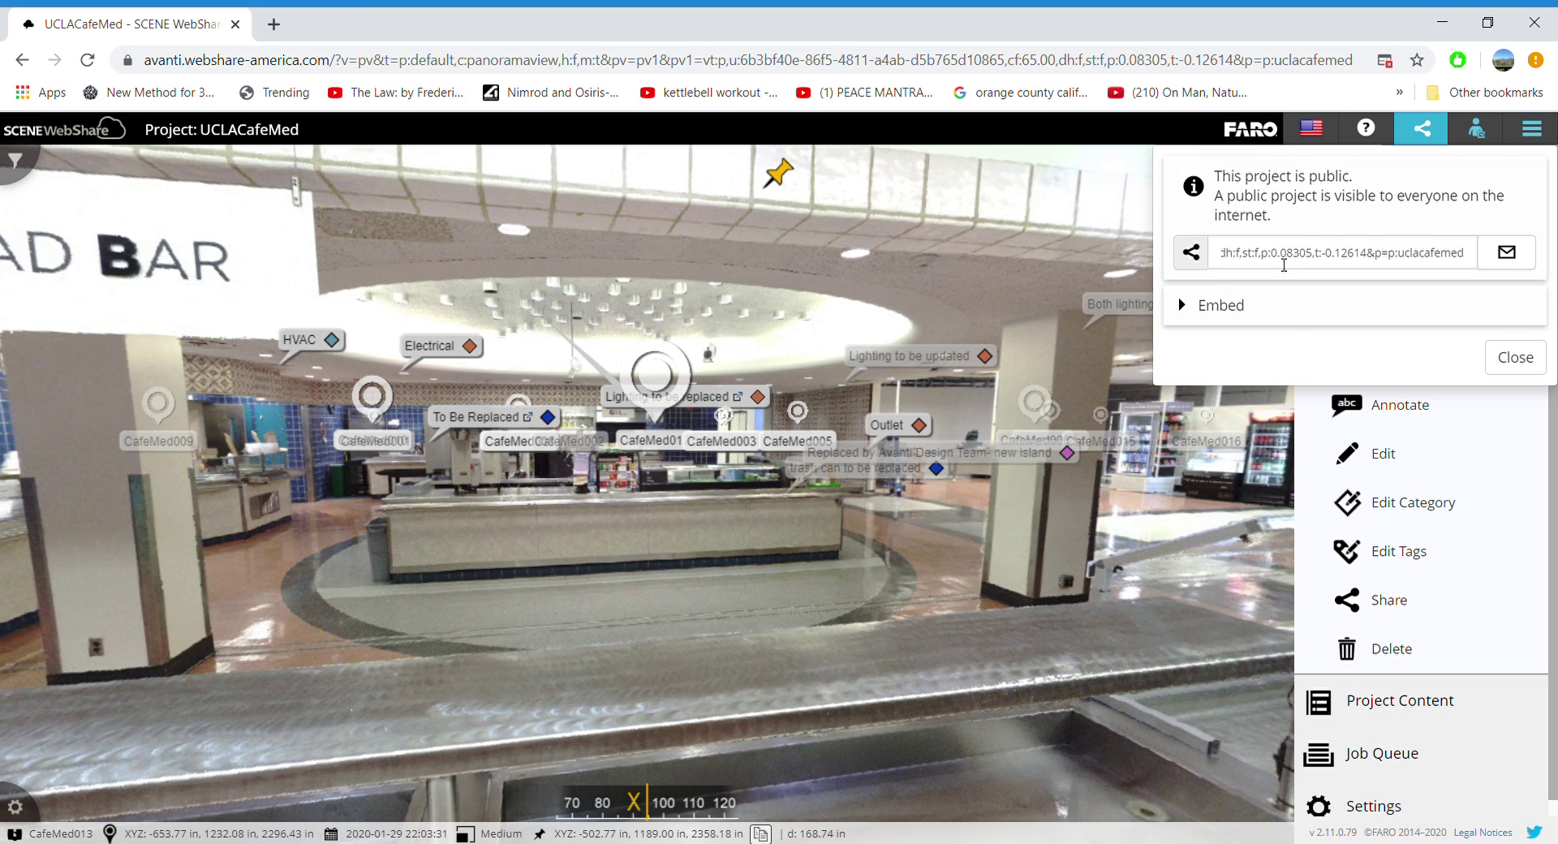
pyautogui.click(1284, 264)
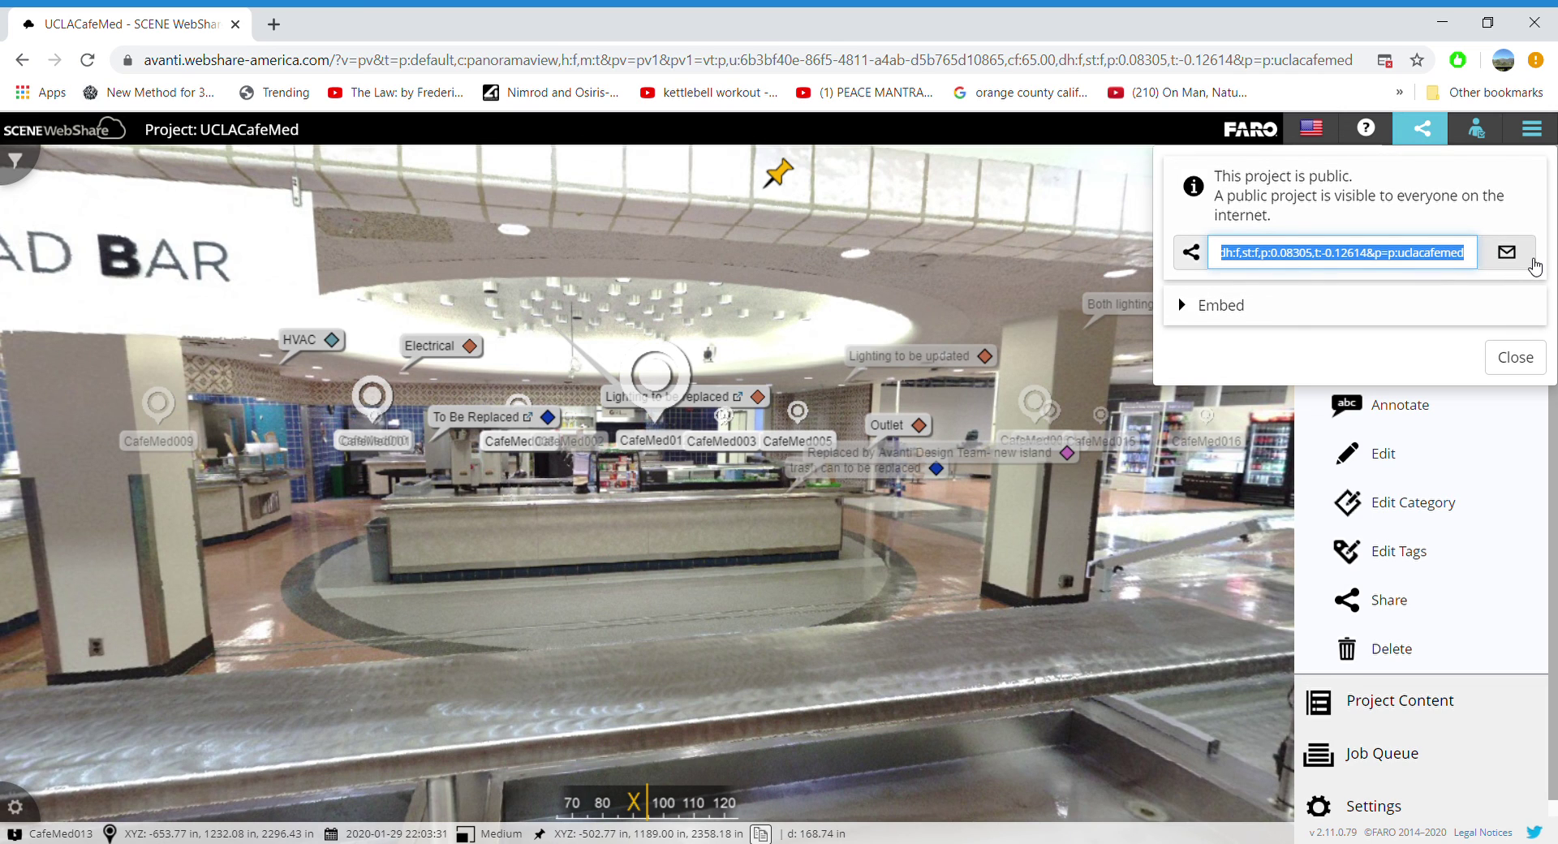
pyautogui.moveTo(805, 430); pyautogui.dragTo(1150, 359)
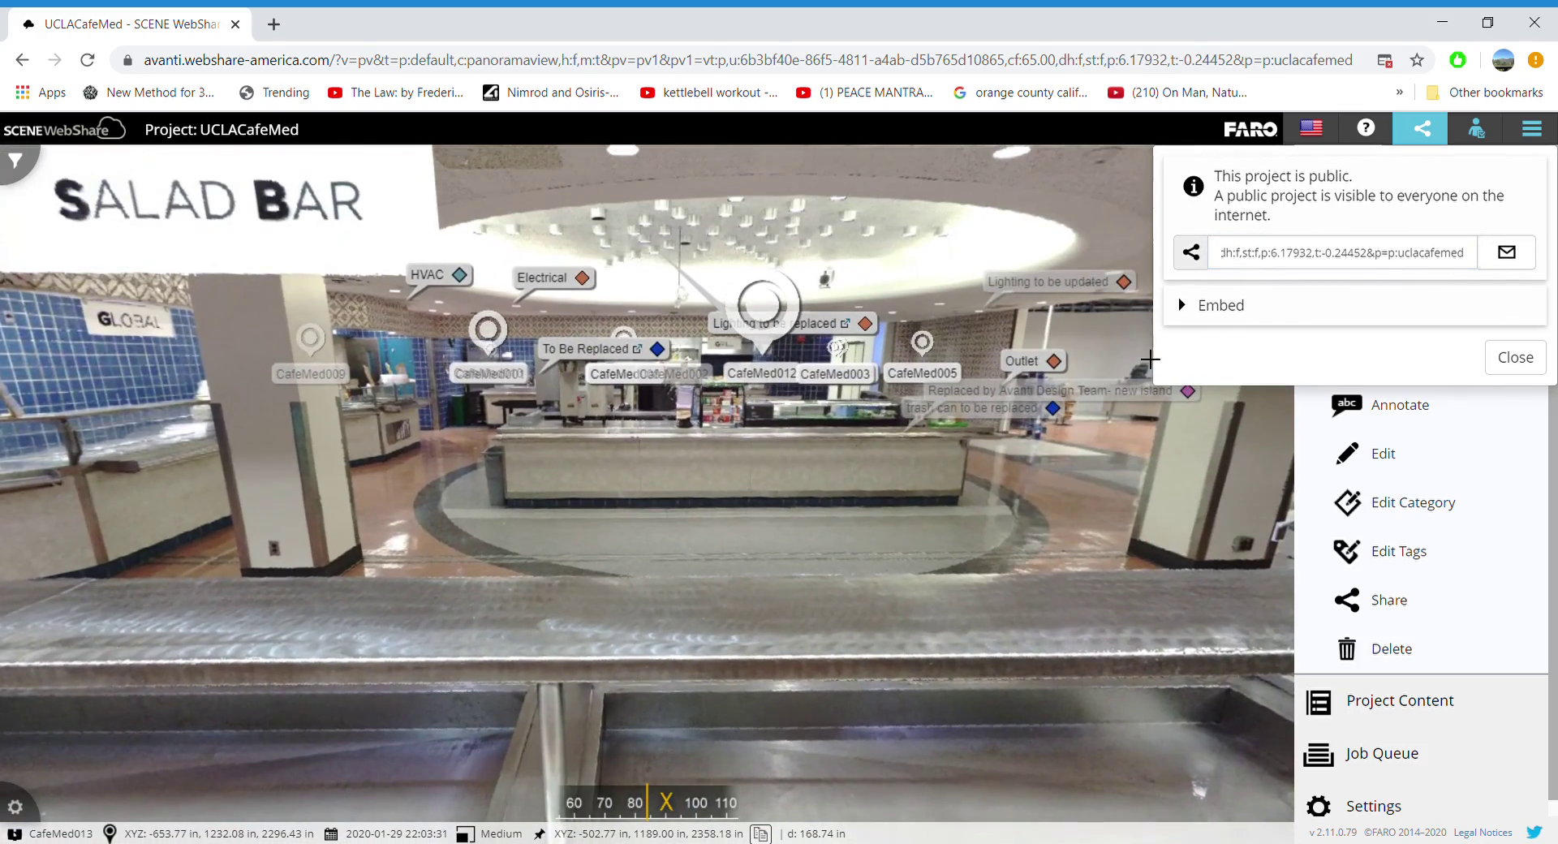
pyautogui.click(1515, 357)
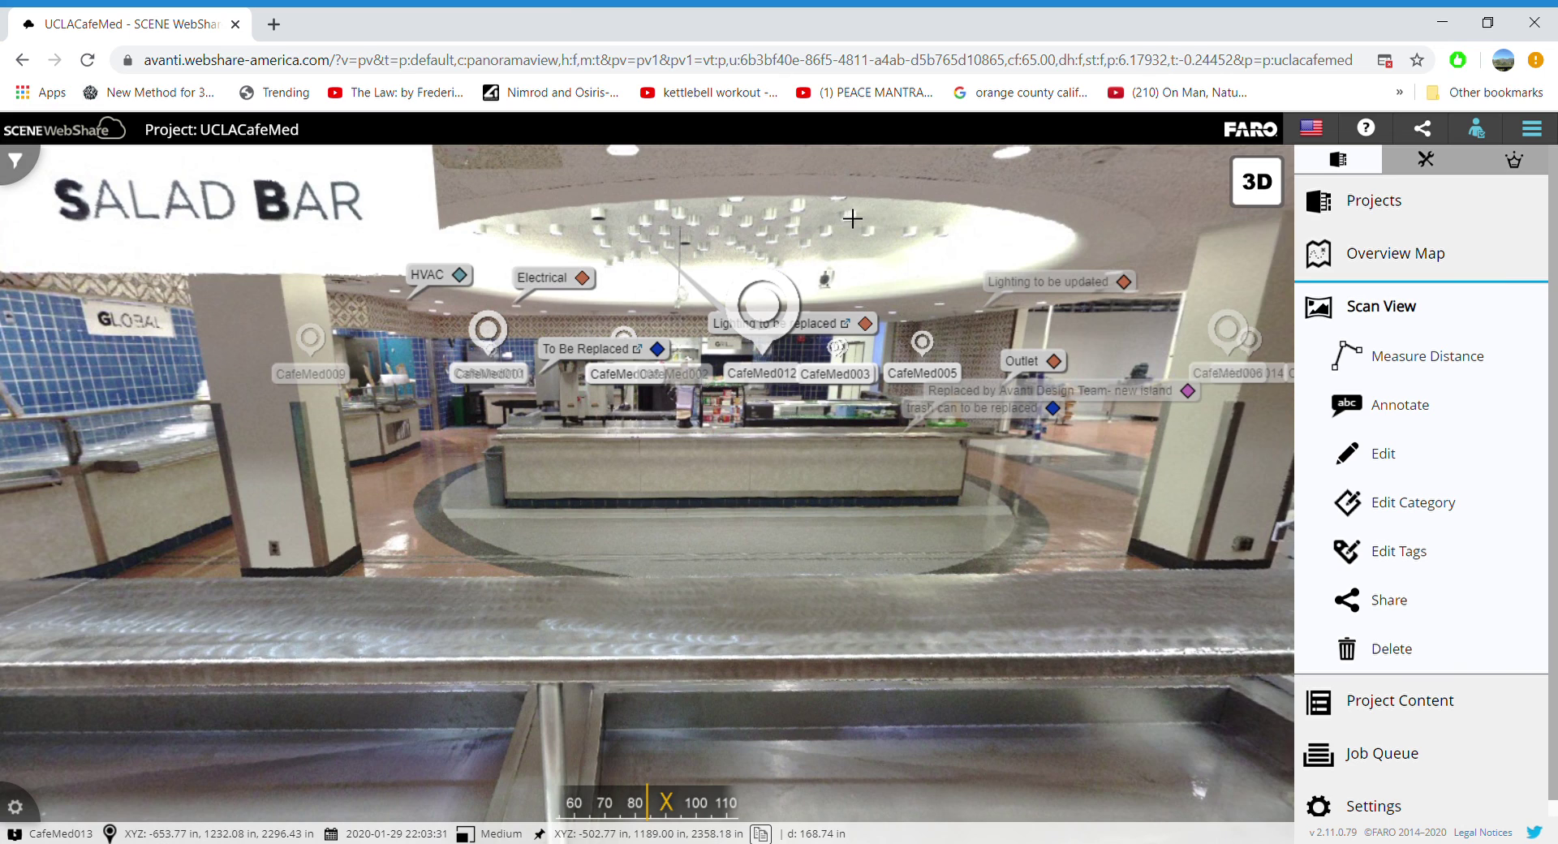
pyautogui.moveTo(852, 218); pyautogui.dragTo(862, 258)
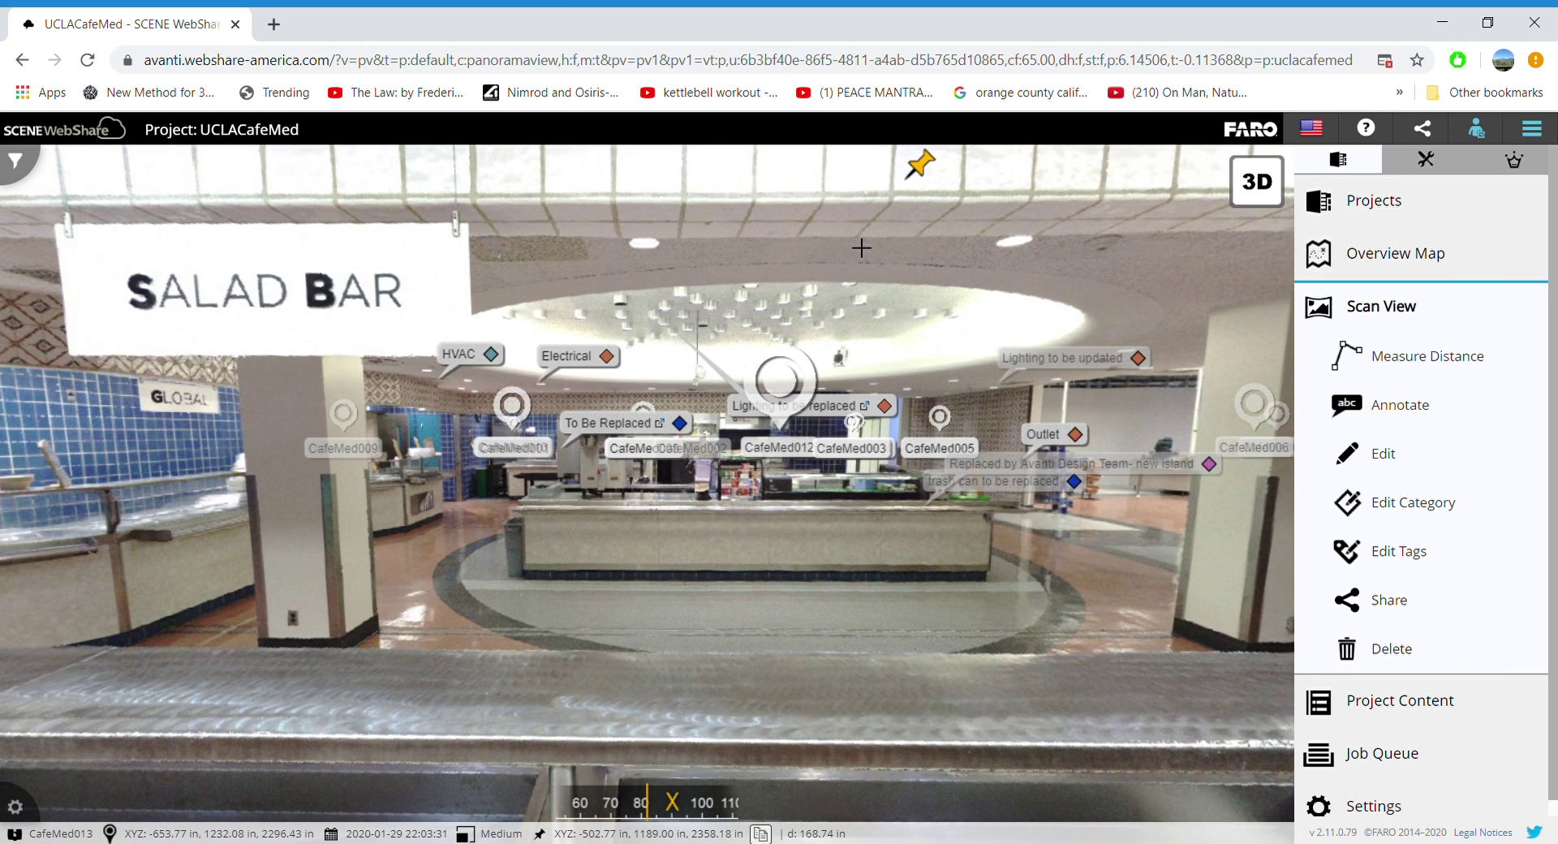